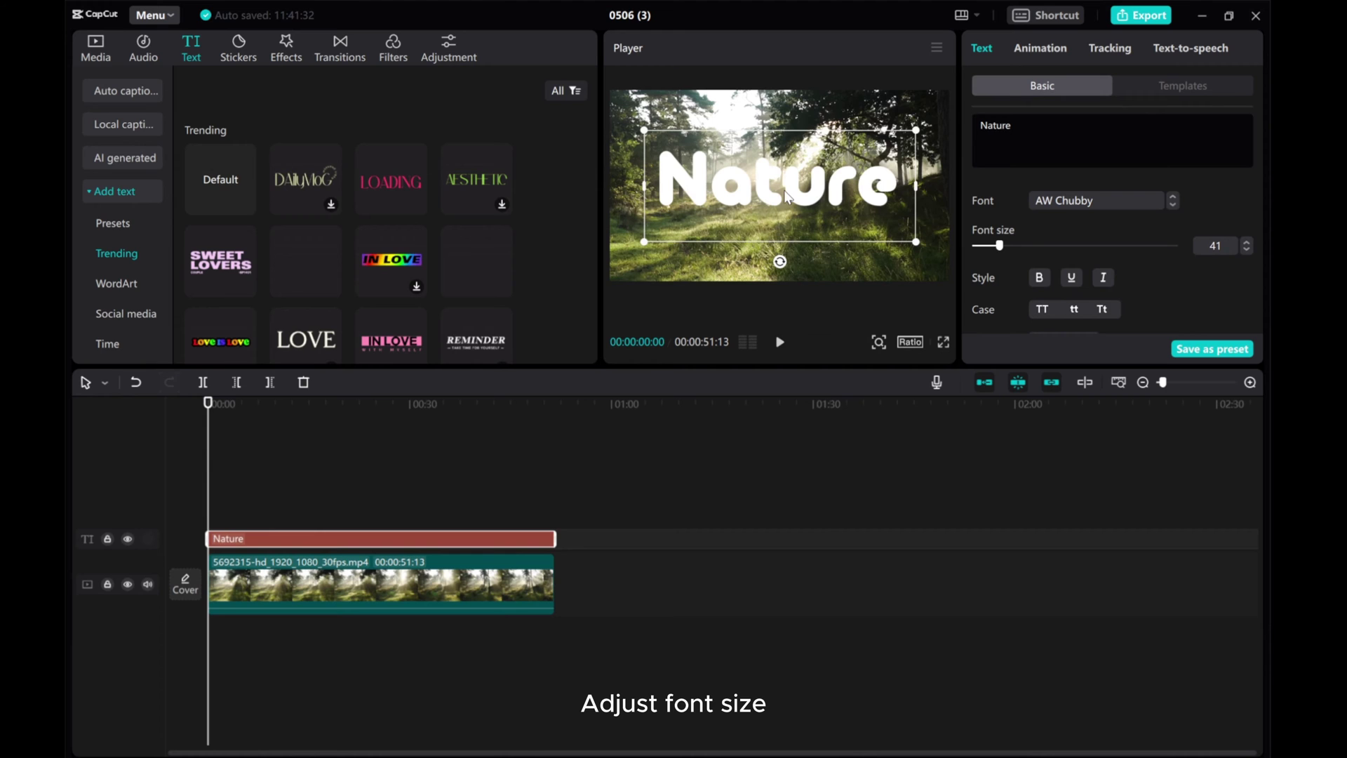
Move the Nature text higher in the frame and add a black stroke with thickness 6
left_click_drag(786, 196, 785, 167)
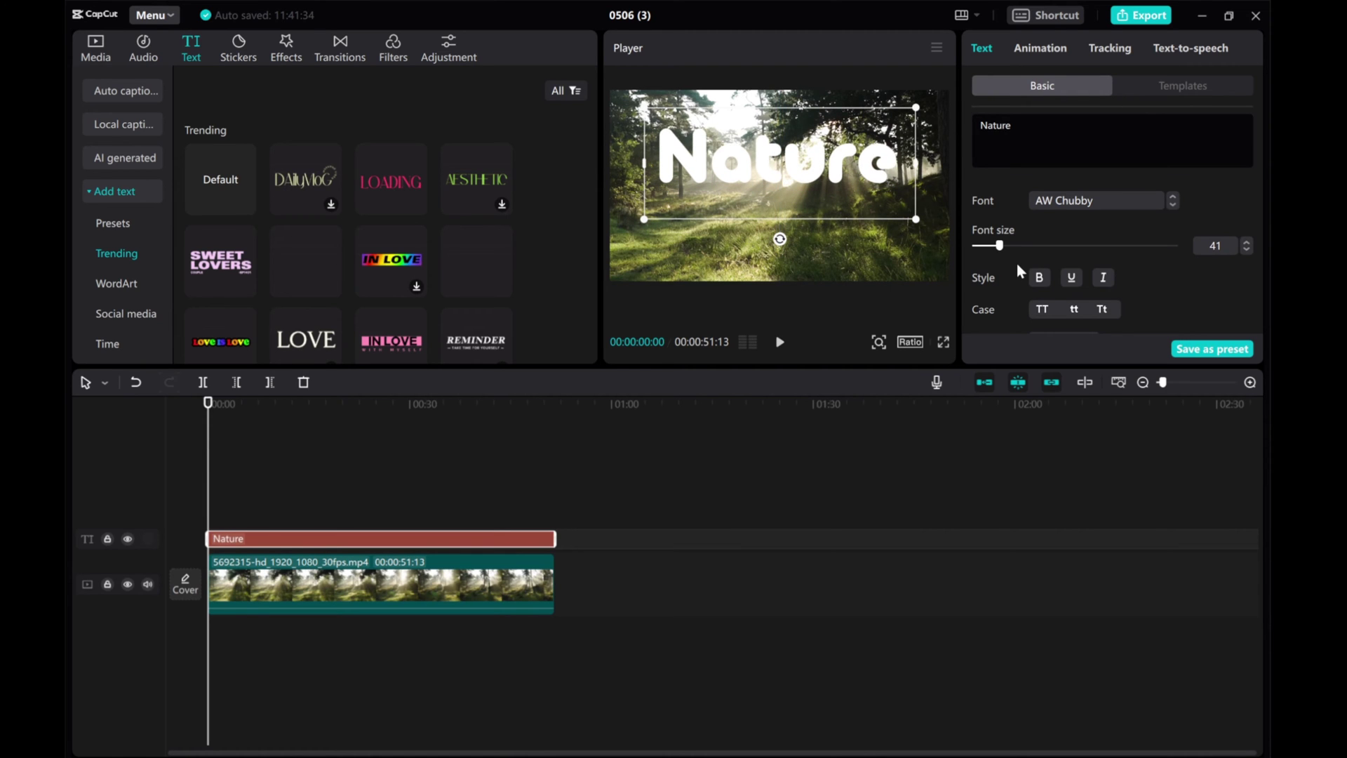
scroll(1017, 263, "down", 10)
left_click(978, 265)
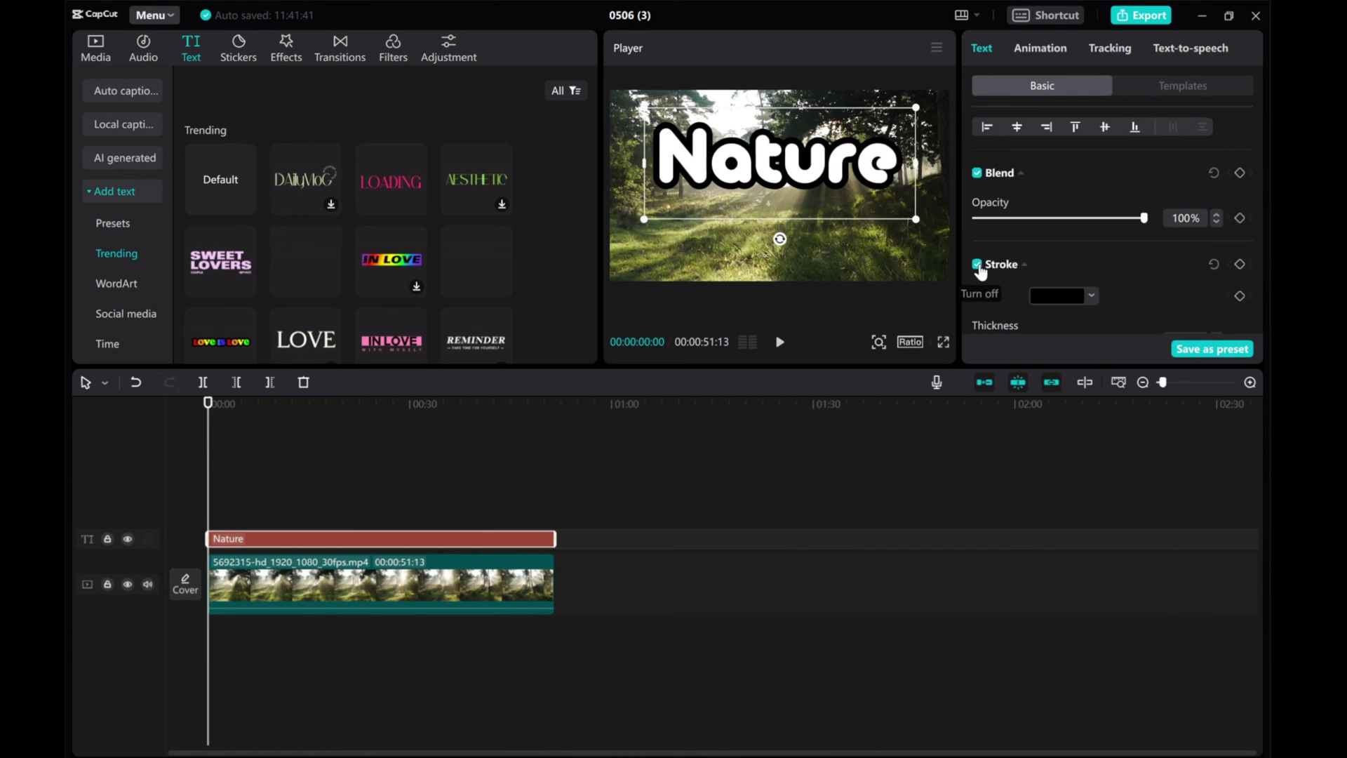
scroll(981, 272, "down", 2)
left_click_drag(1032, 281, 992, 286)
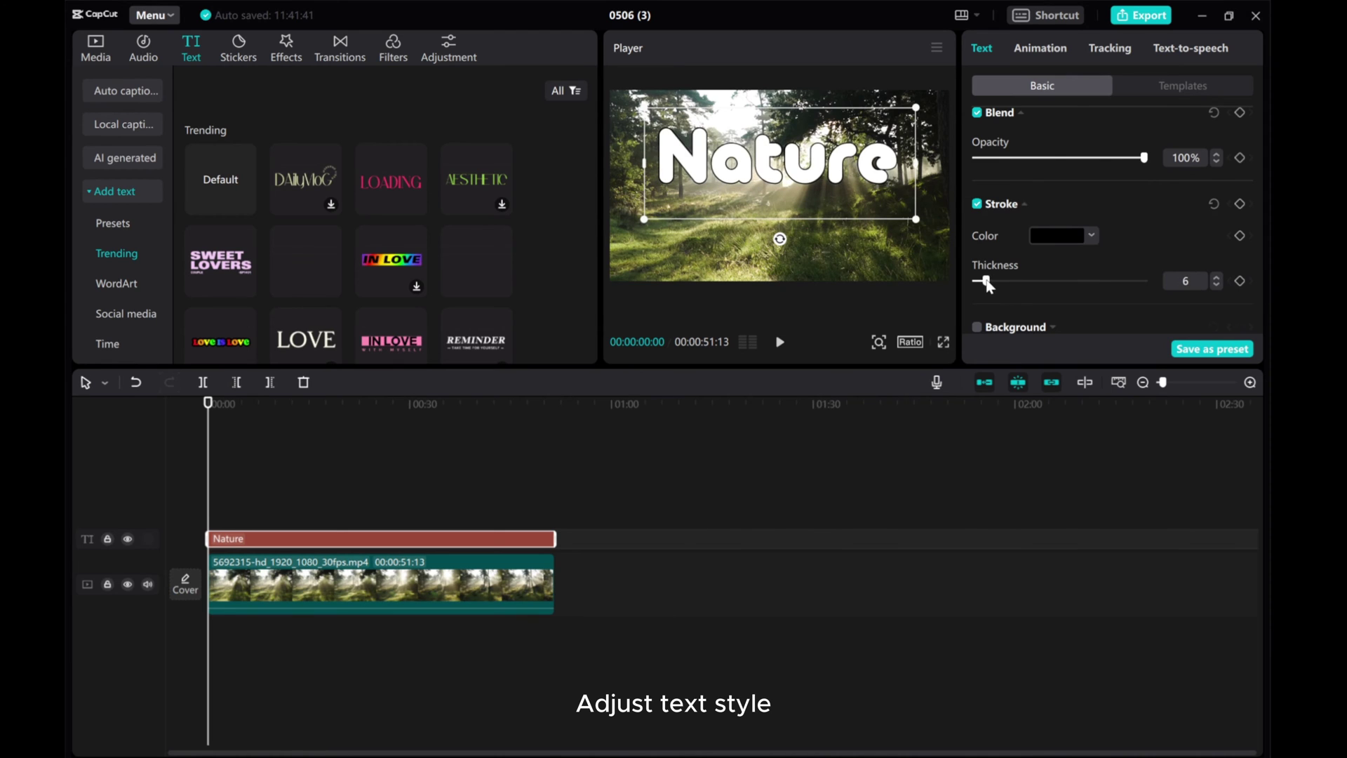
Enable a black glow on the Nature text and set its intensity to 46
scroll(990, 281, "down", 3)
left_click(977, 250)
scroll(1029, 274, "down", 3)
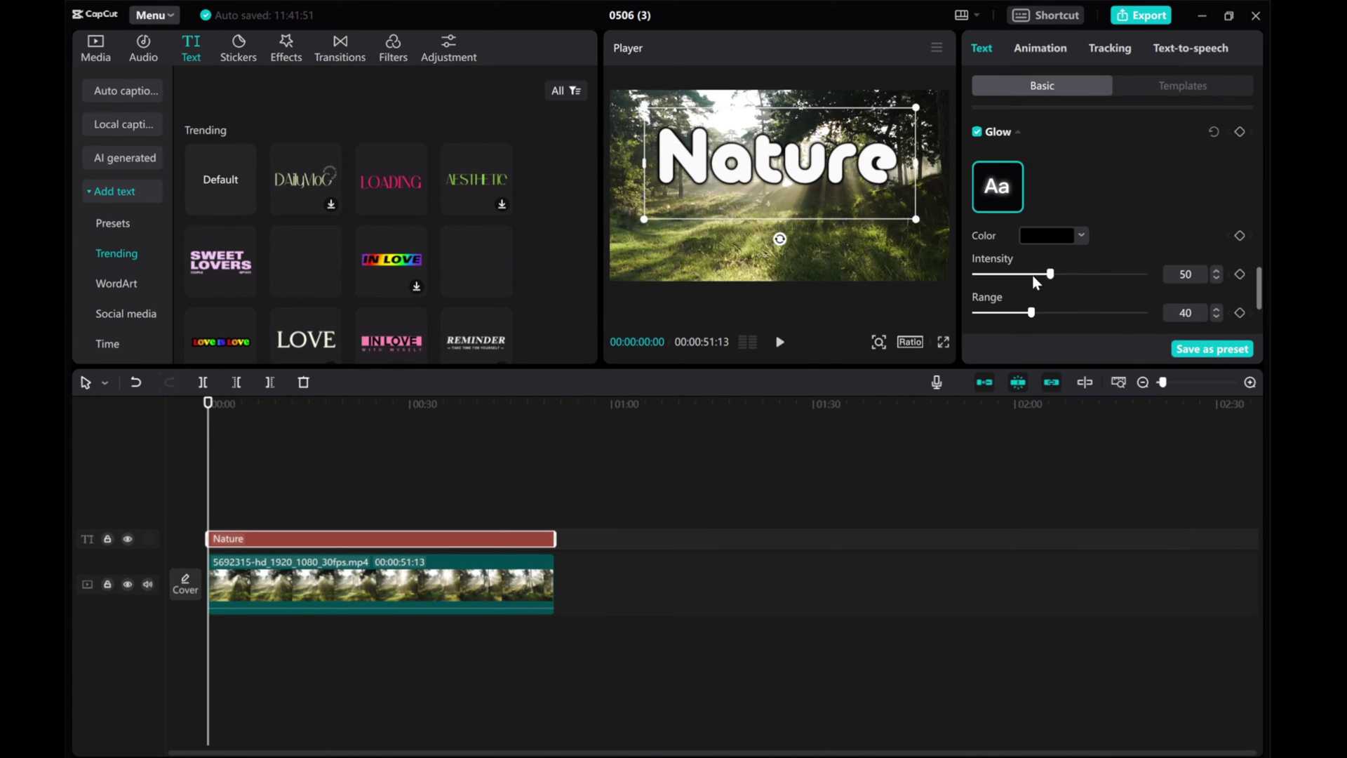
left_click_drag(1046, 274, 1017, 275)
Enable a black shadow on the Nature text and set its opacity to 57%
scroll(1043, 274, "down", 3)
left_click(977, 240)
left_click_drag(1125, 309, 1074, 311)
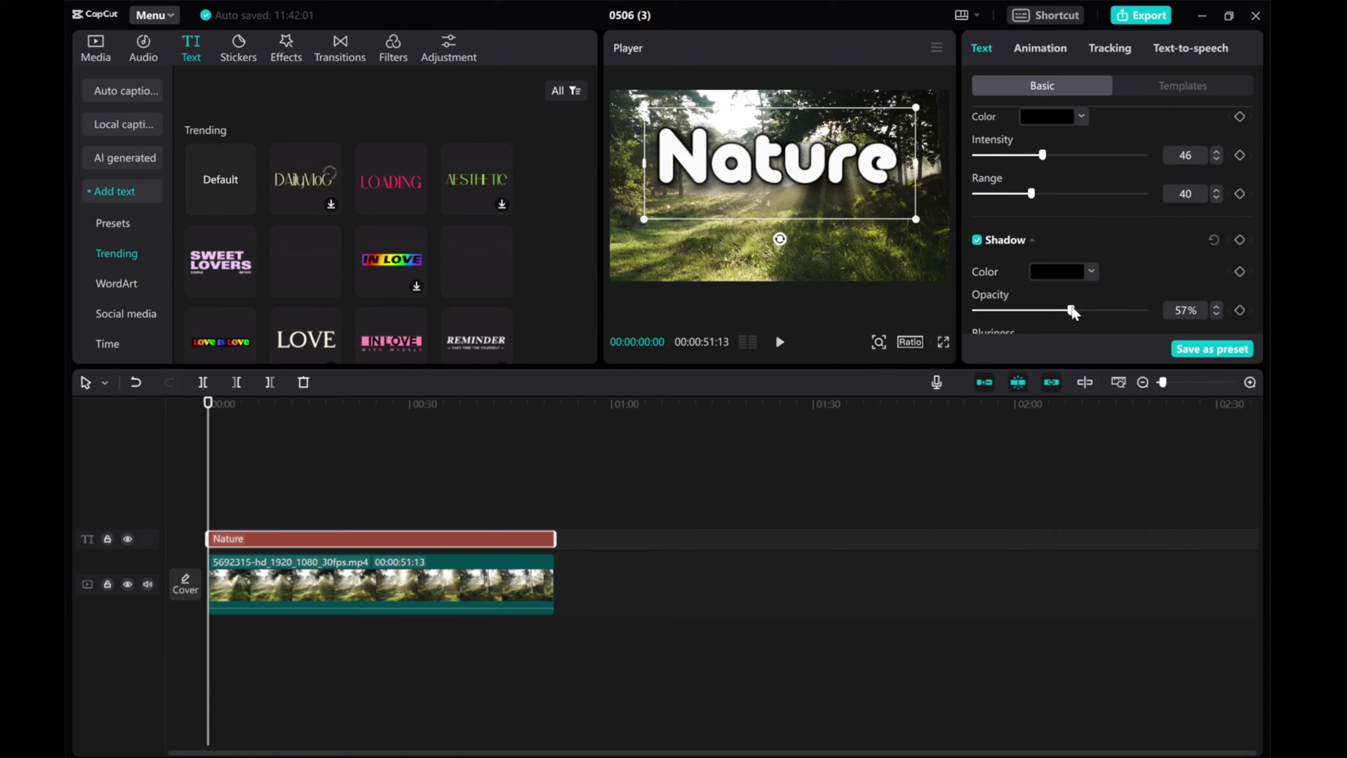
Reduce the text's glow intensity to 39 and its stroke thickness to 5
scroll(1052, 294, "up", 6)
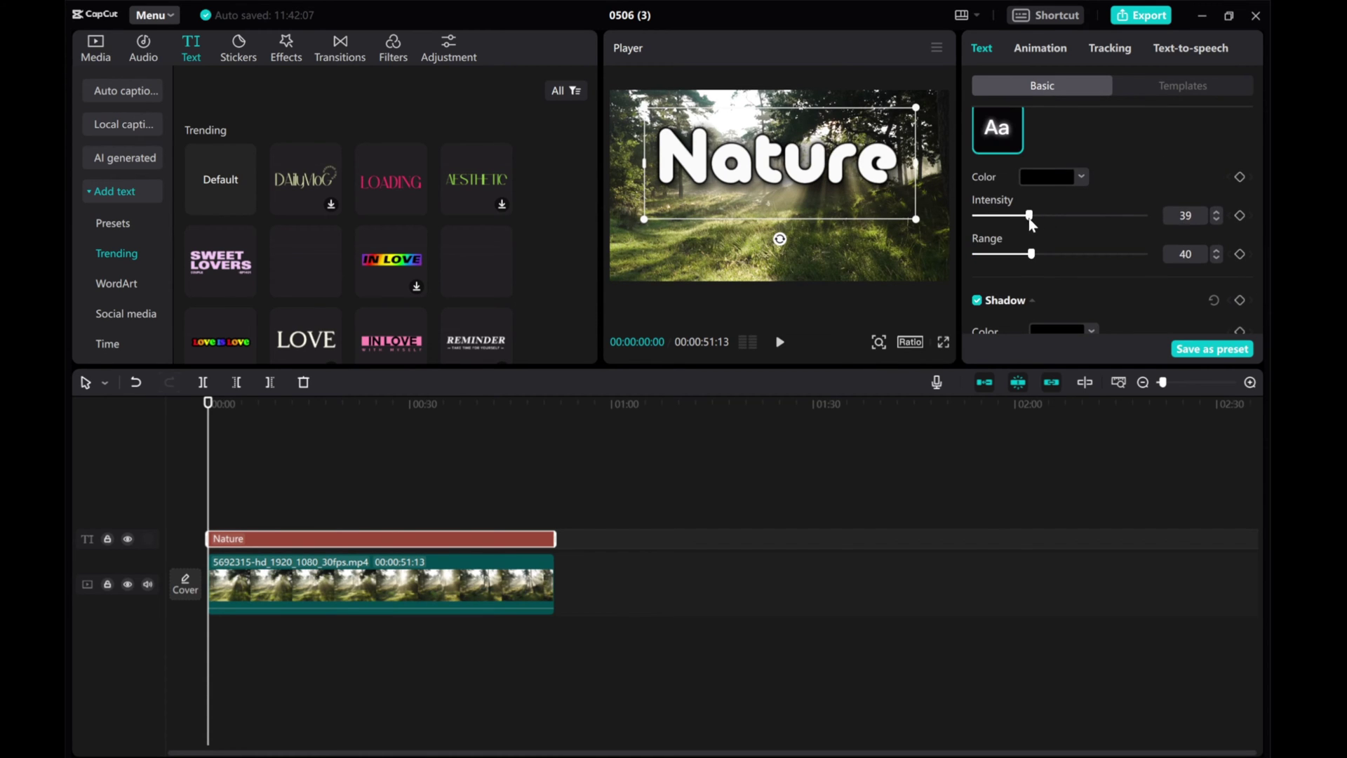
left_click_drag(989, 250, 984, 251)
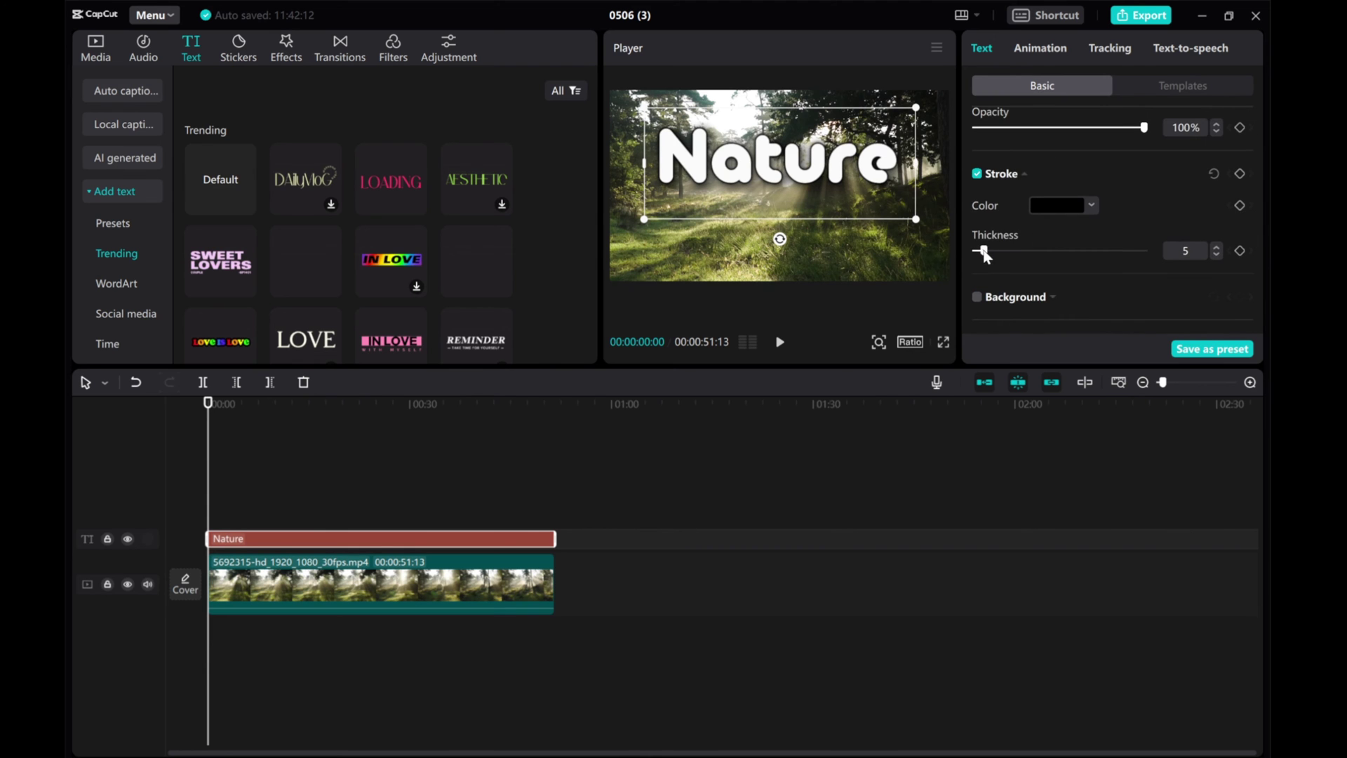
scroll(1056, 281, "down", 6)
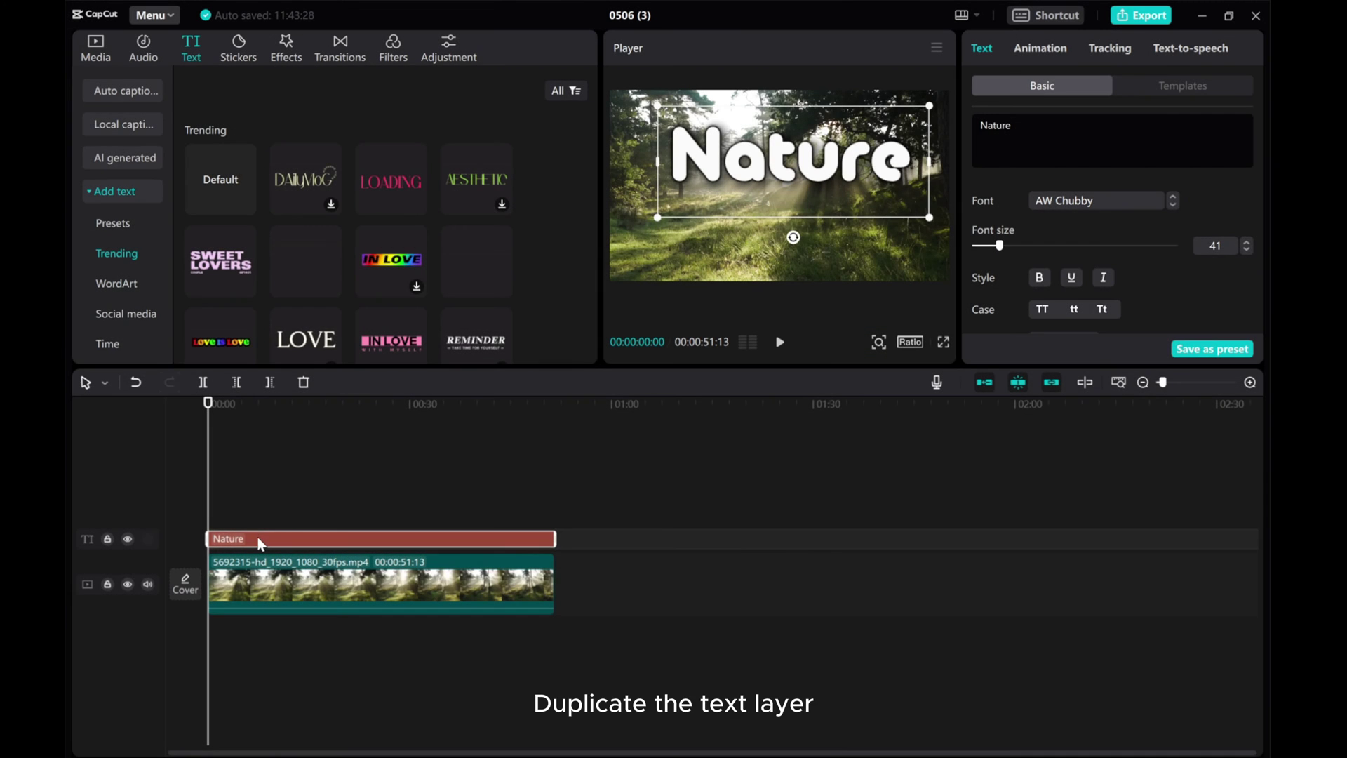
Duplicate the Nature text layer onto a new track above, starting at the beginning of the timeline
right_click(259, 539)
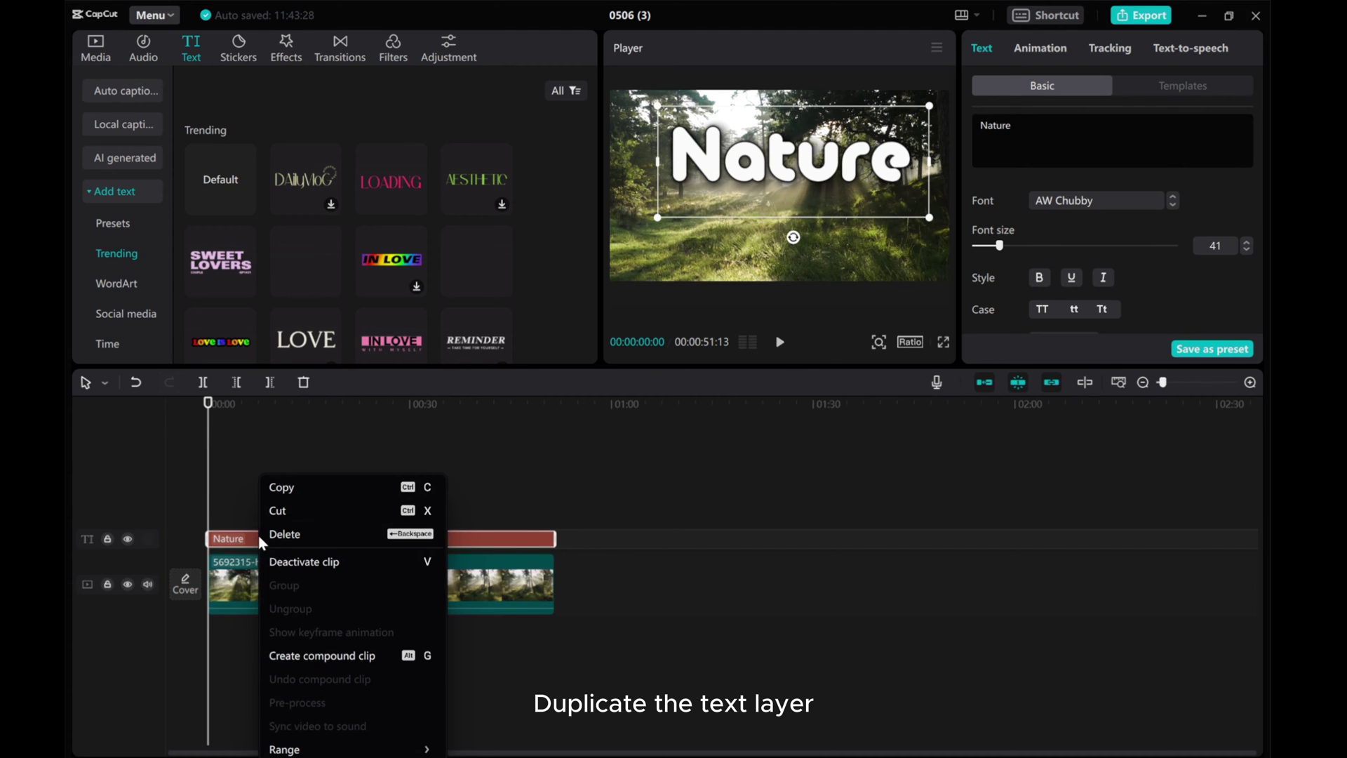
left_click(277, 487)
right_click(216, 508)
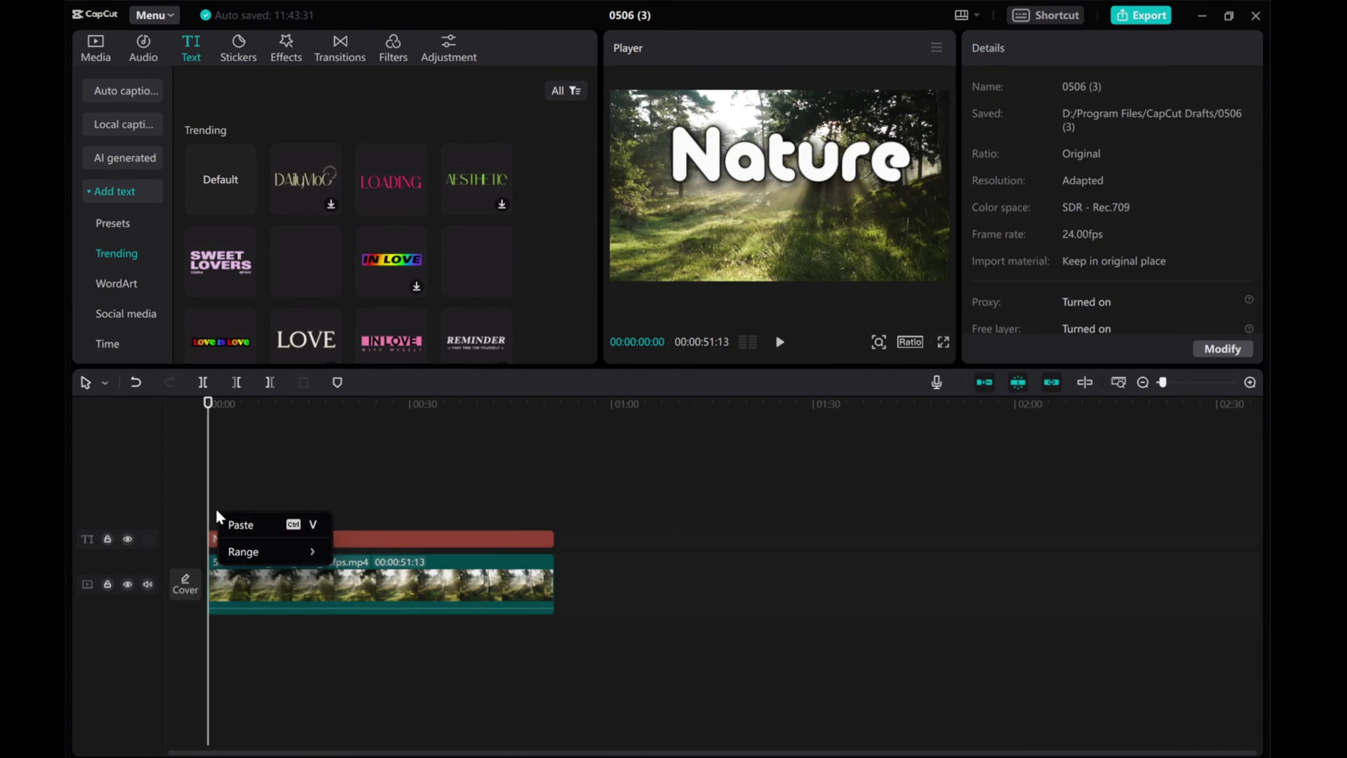
left_click(227, 527)
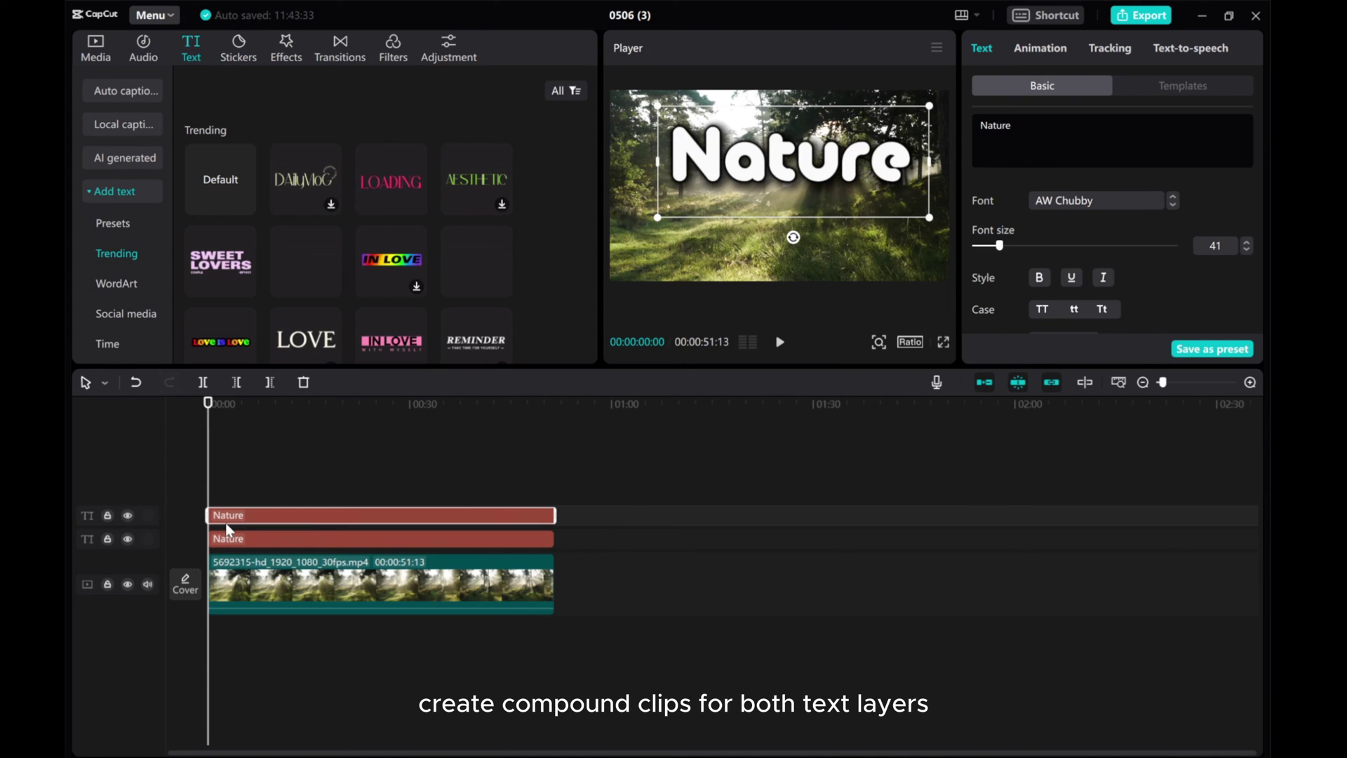
Convert both Nature text layers into separate compound clips, beginning with the upper one
right_click(241, 511)
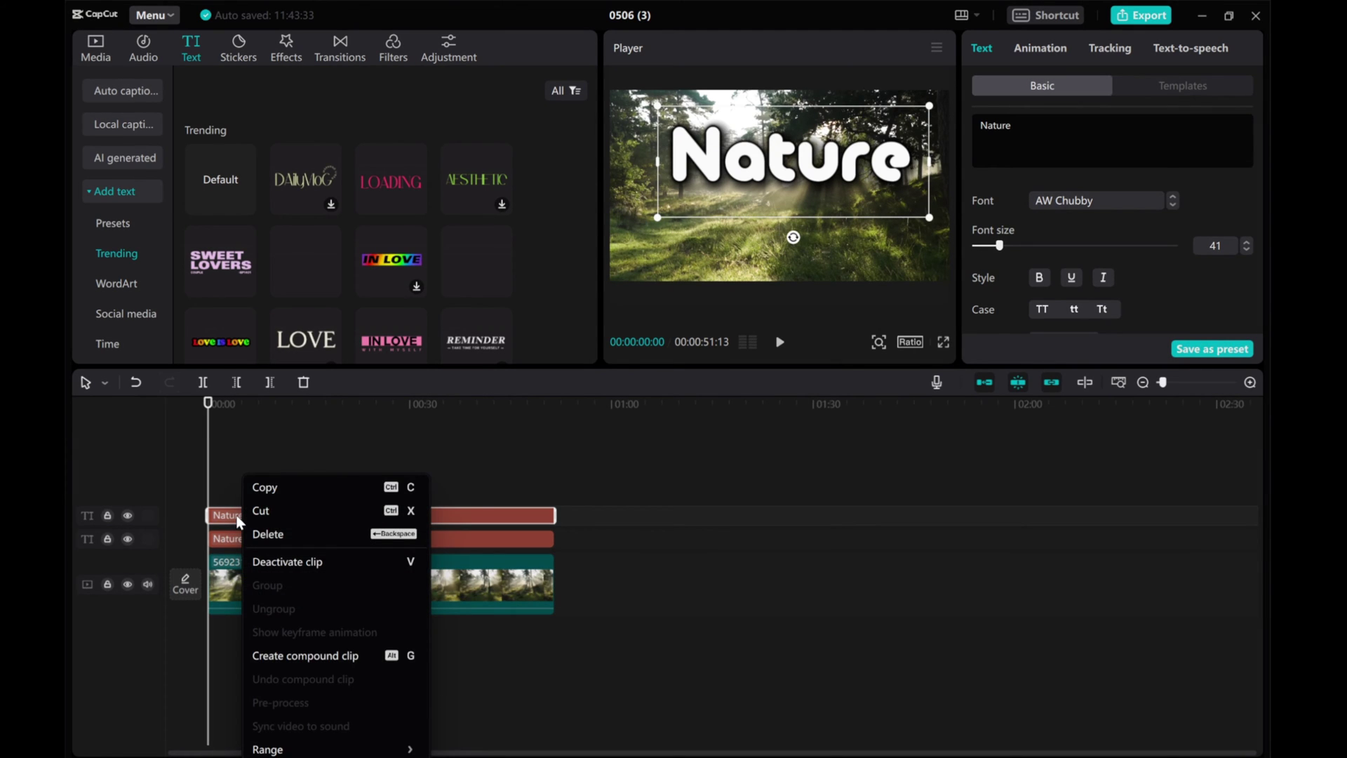
left_click(295, 654)
right_click(253, 539)
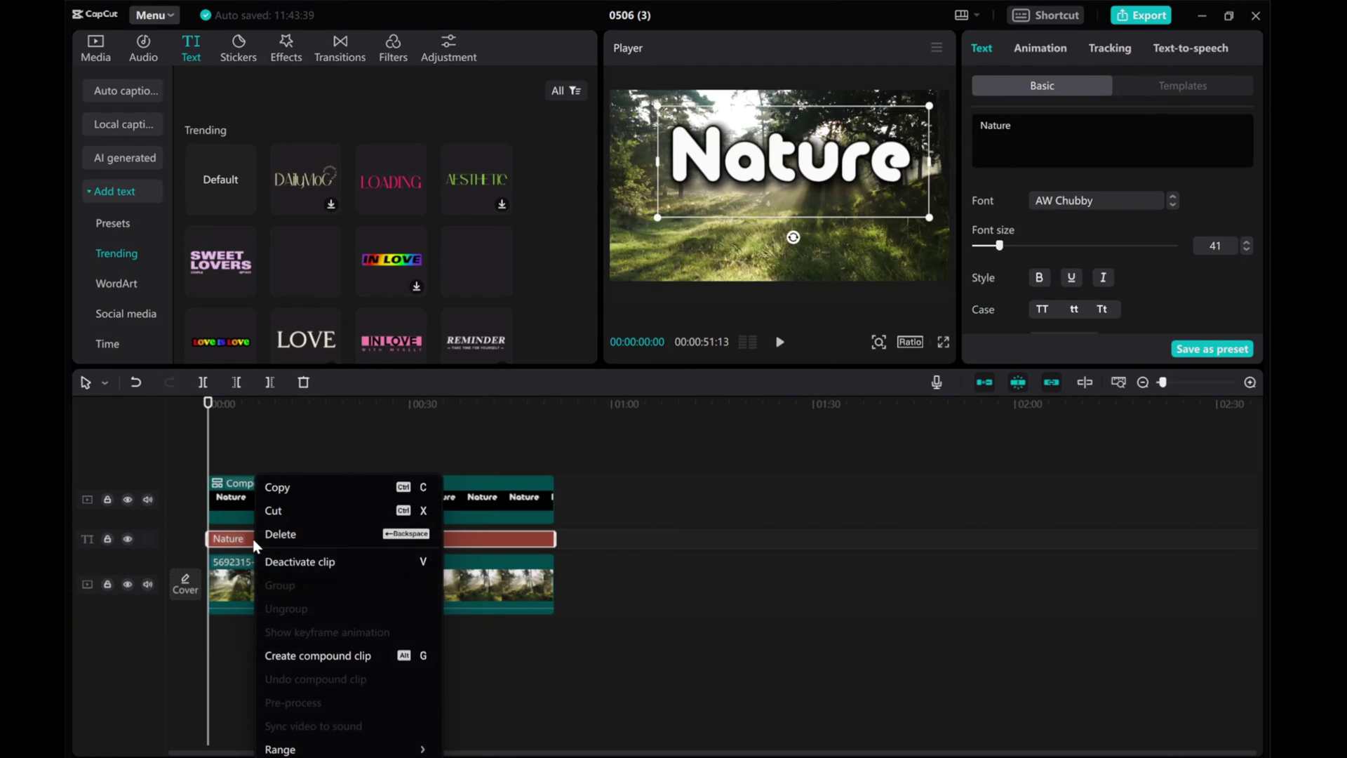
left_click(288, 654)
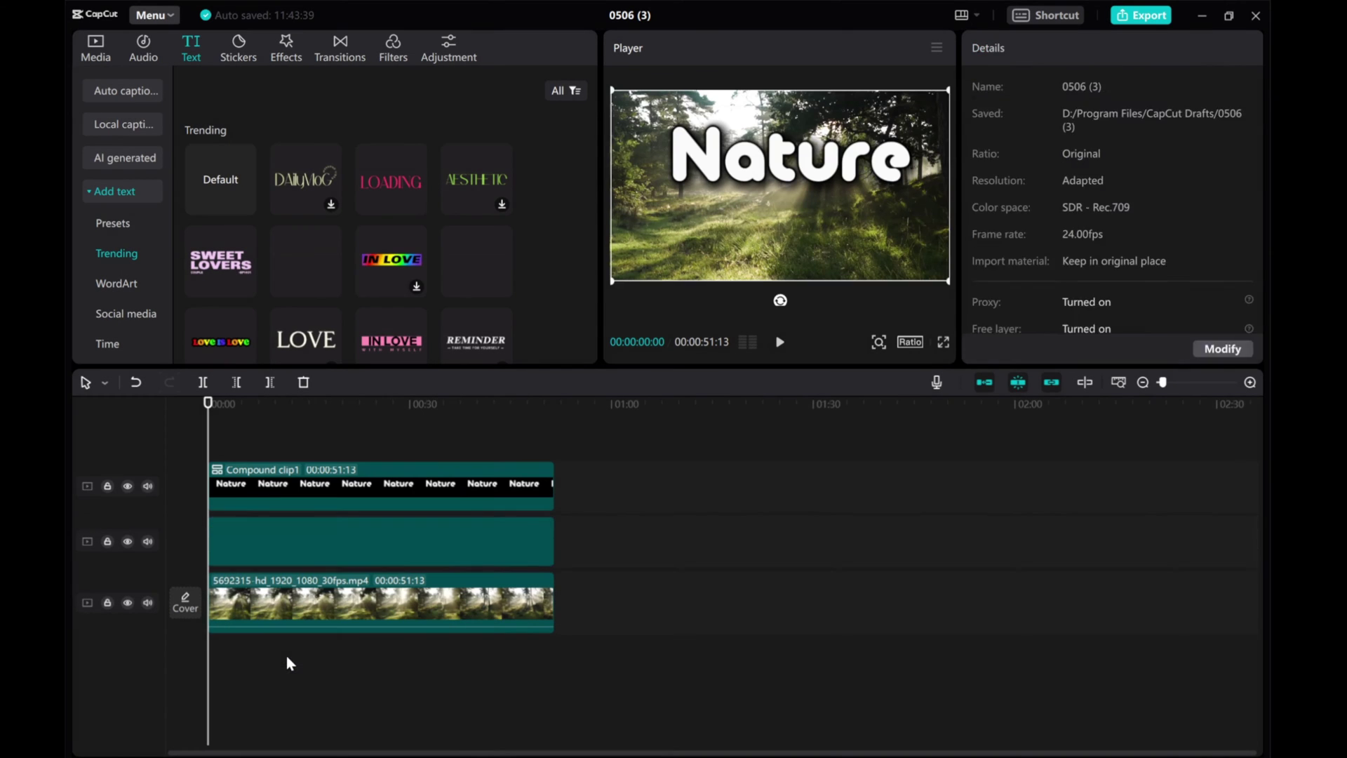
Rotate the upper compound clip 180 degrees and mirror it to form a reflection below the upright text
left_click(275, 489)
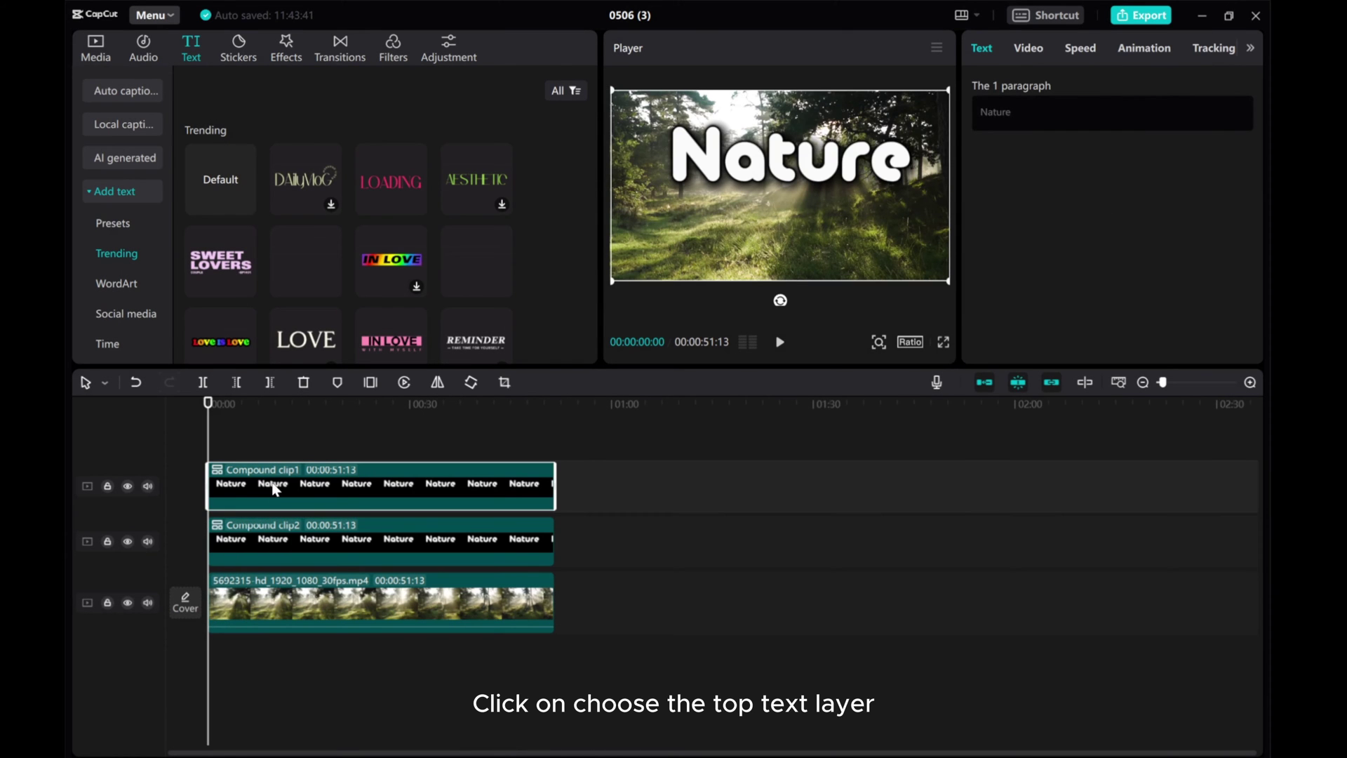
left_click(471, 384)
left_click(471, 384)
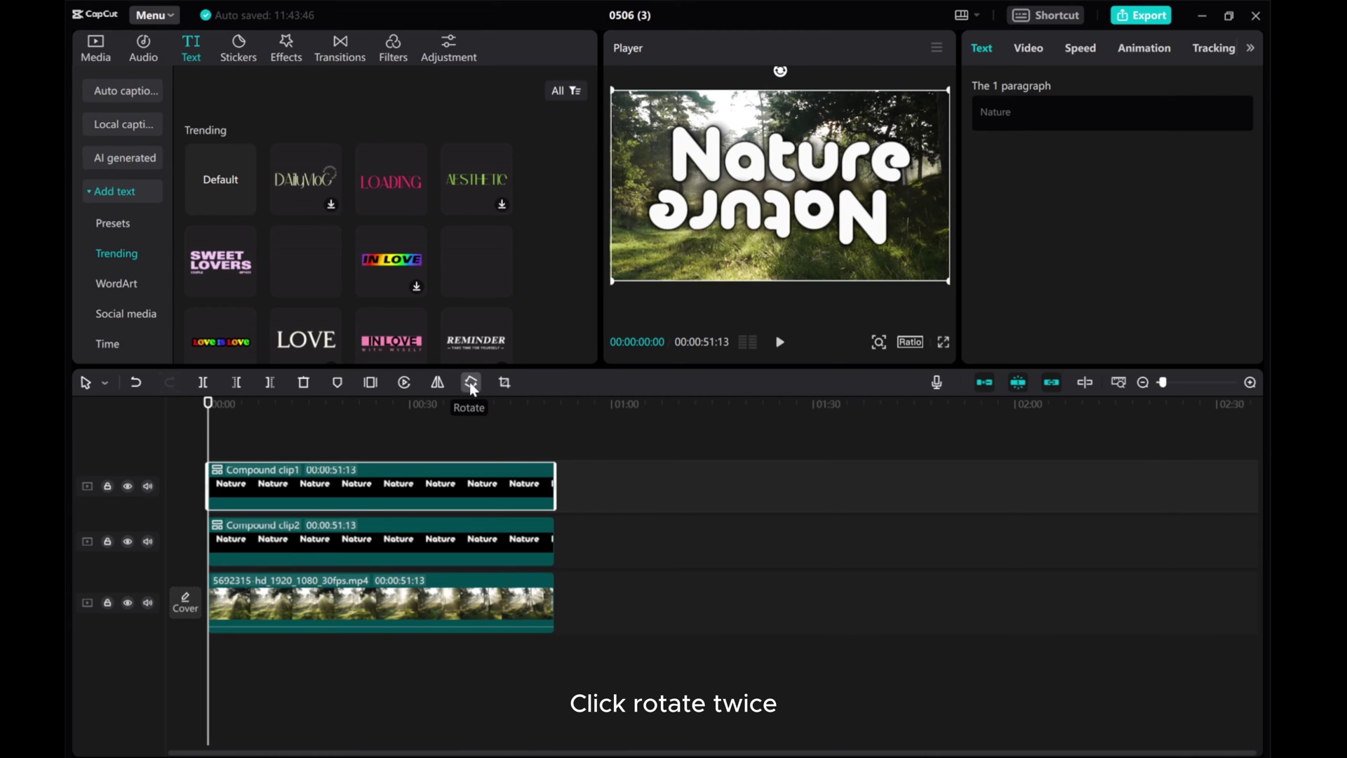
left_click(436, 385)
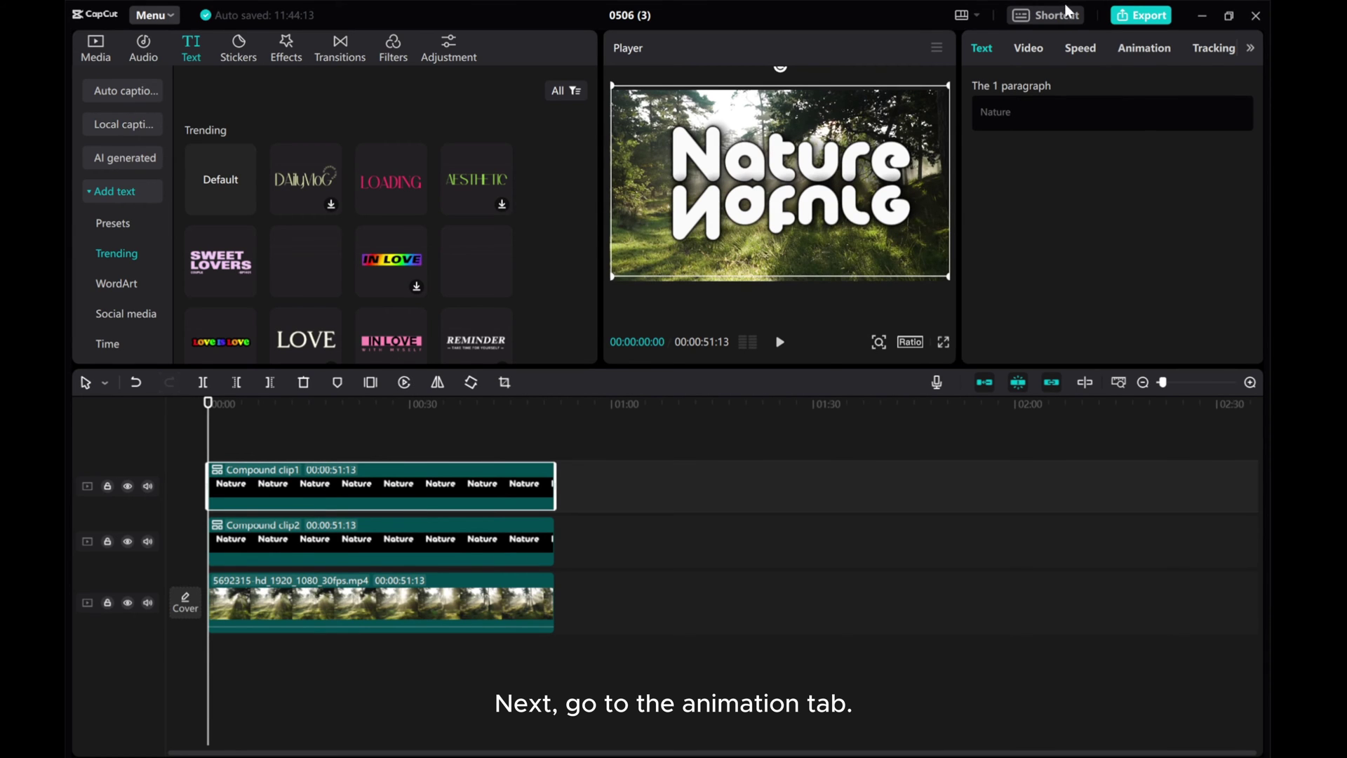
Apply the Wiper entrance animation to the flipped text clip
left_click(1113, 46)
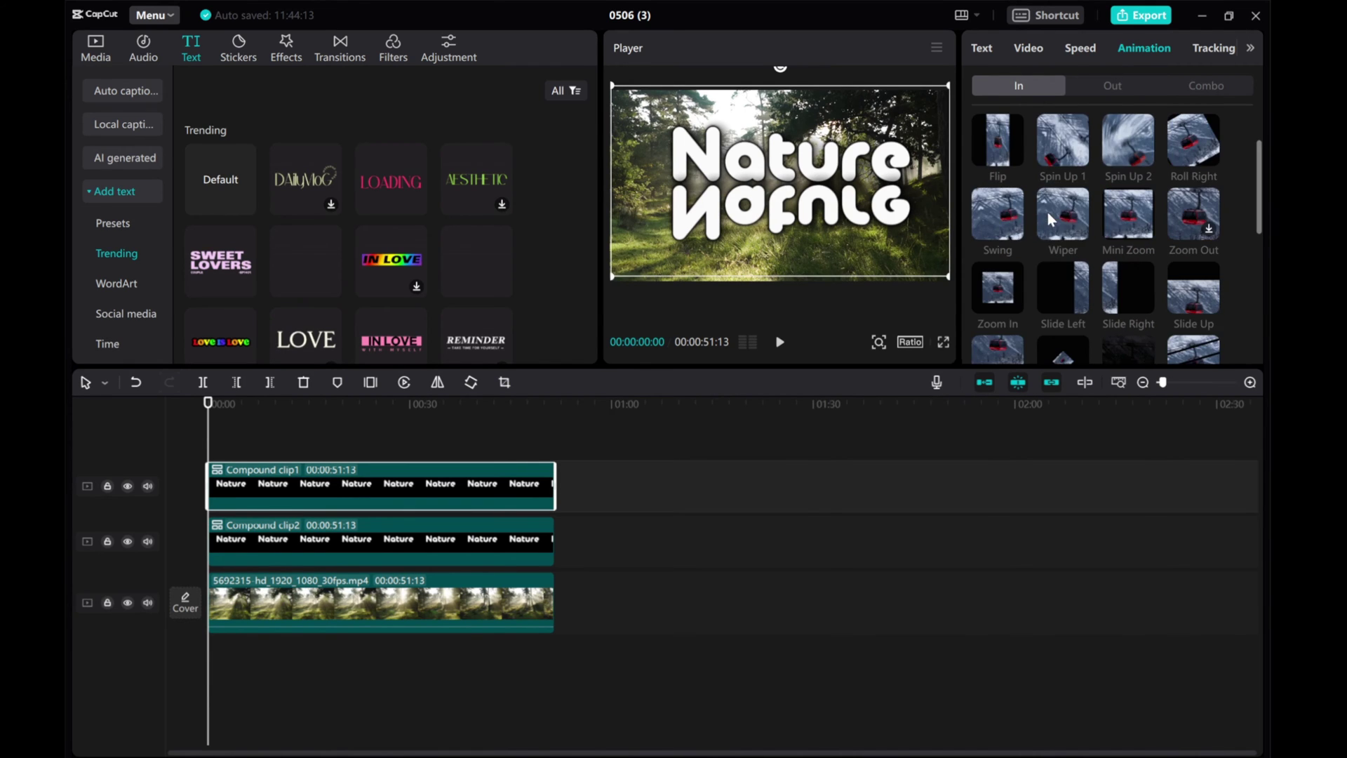
left_click(1048, 216)
Move the upright text's compound clip to the track above the flipped text clip
left_click(342, 527)
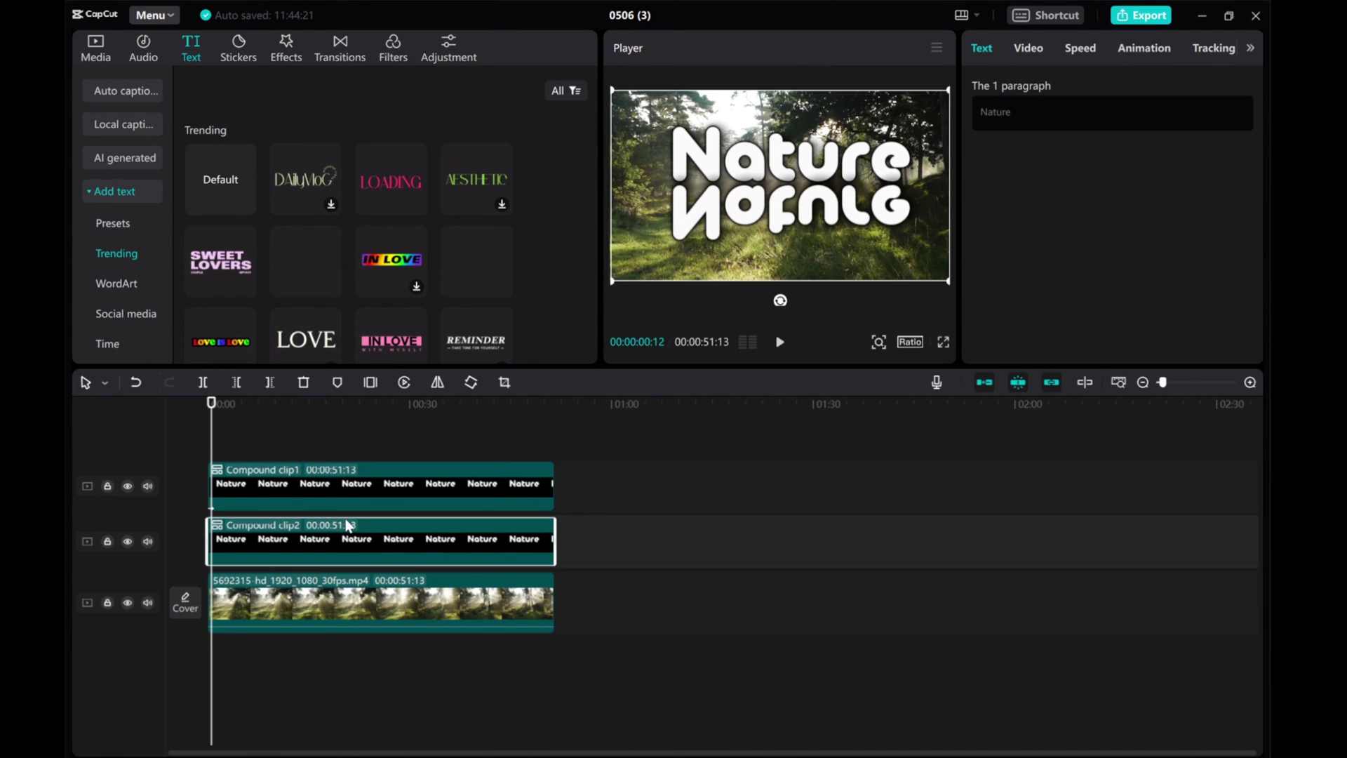
left_click(327, 490)
left_click_drag(253, 539, 249, 439)
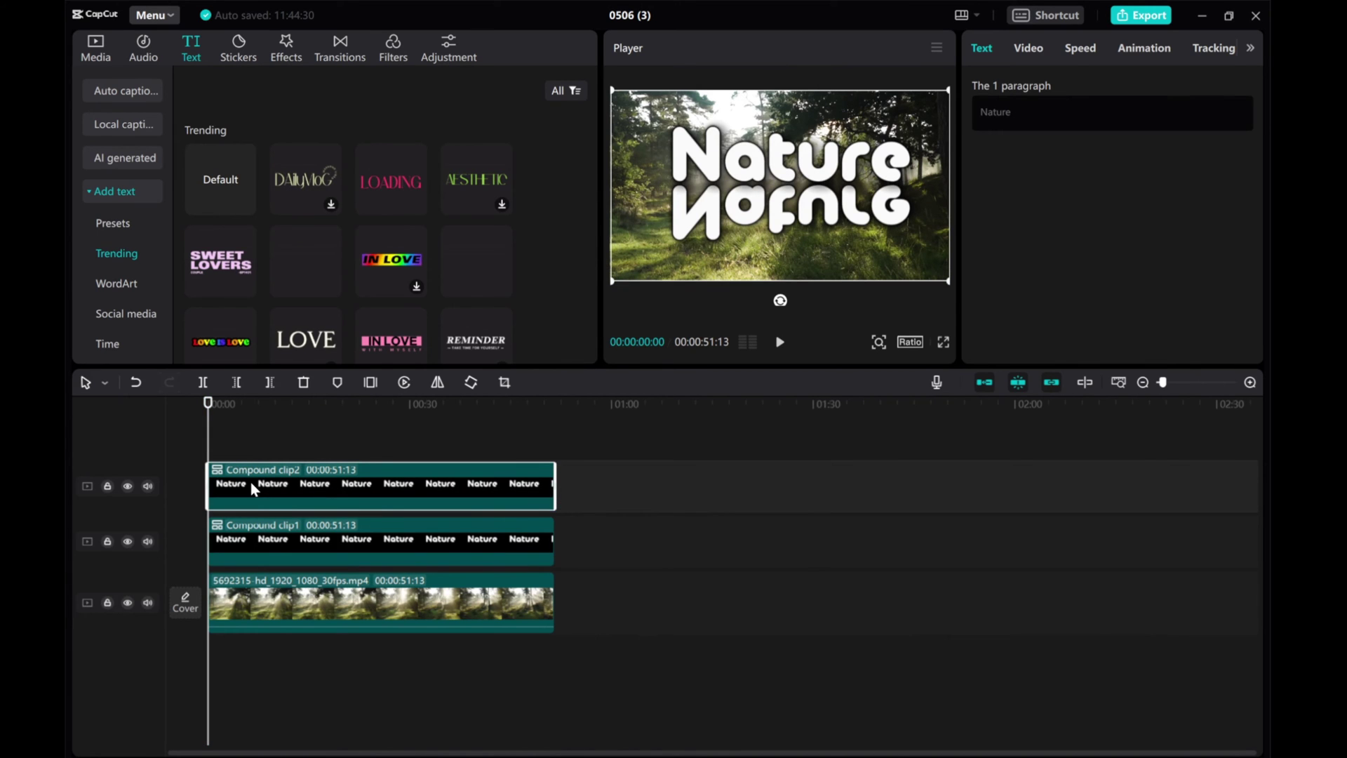
Try the Rota...ning and Sha...own entrance animations on the upright text clip and set the animation duration to 6.8 s
left_click(1146, 48)
left_click(1061, 154)
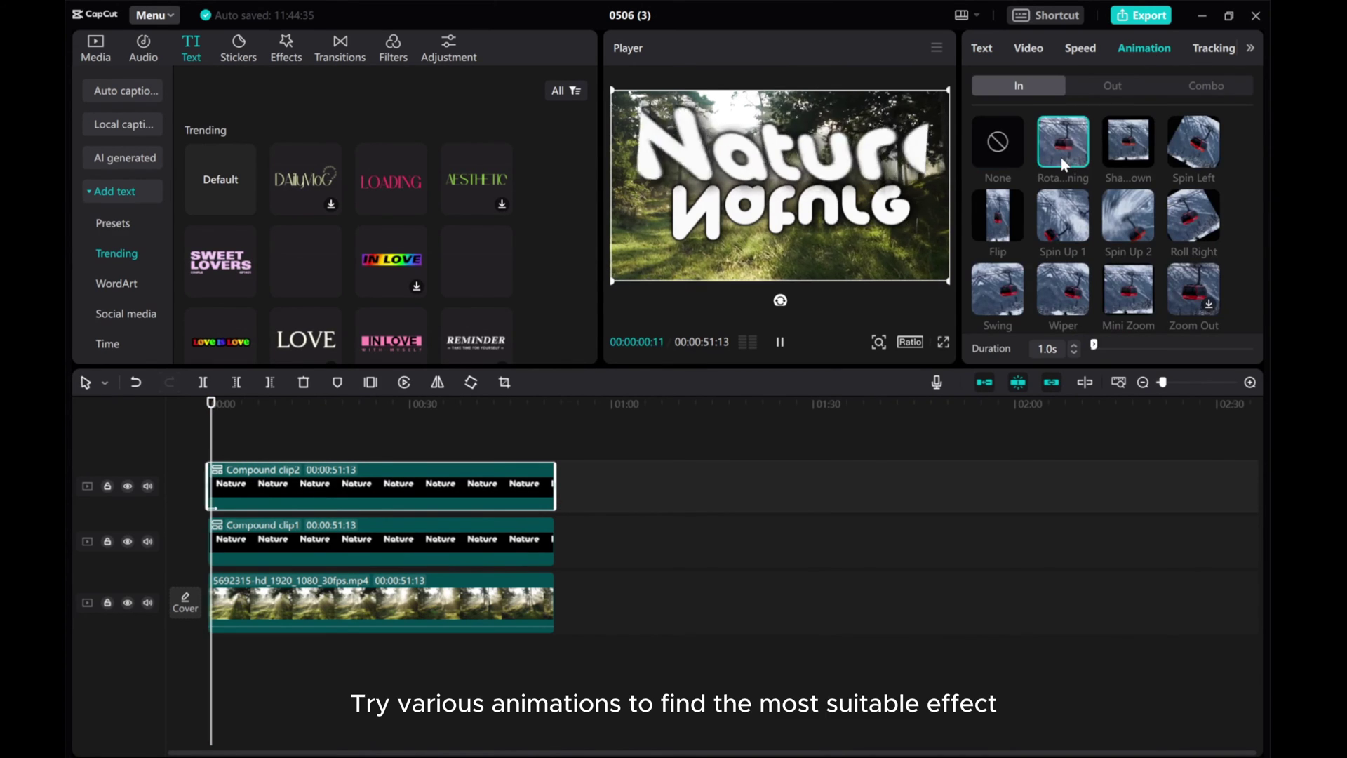
left_click(1135, 160)
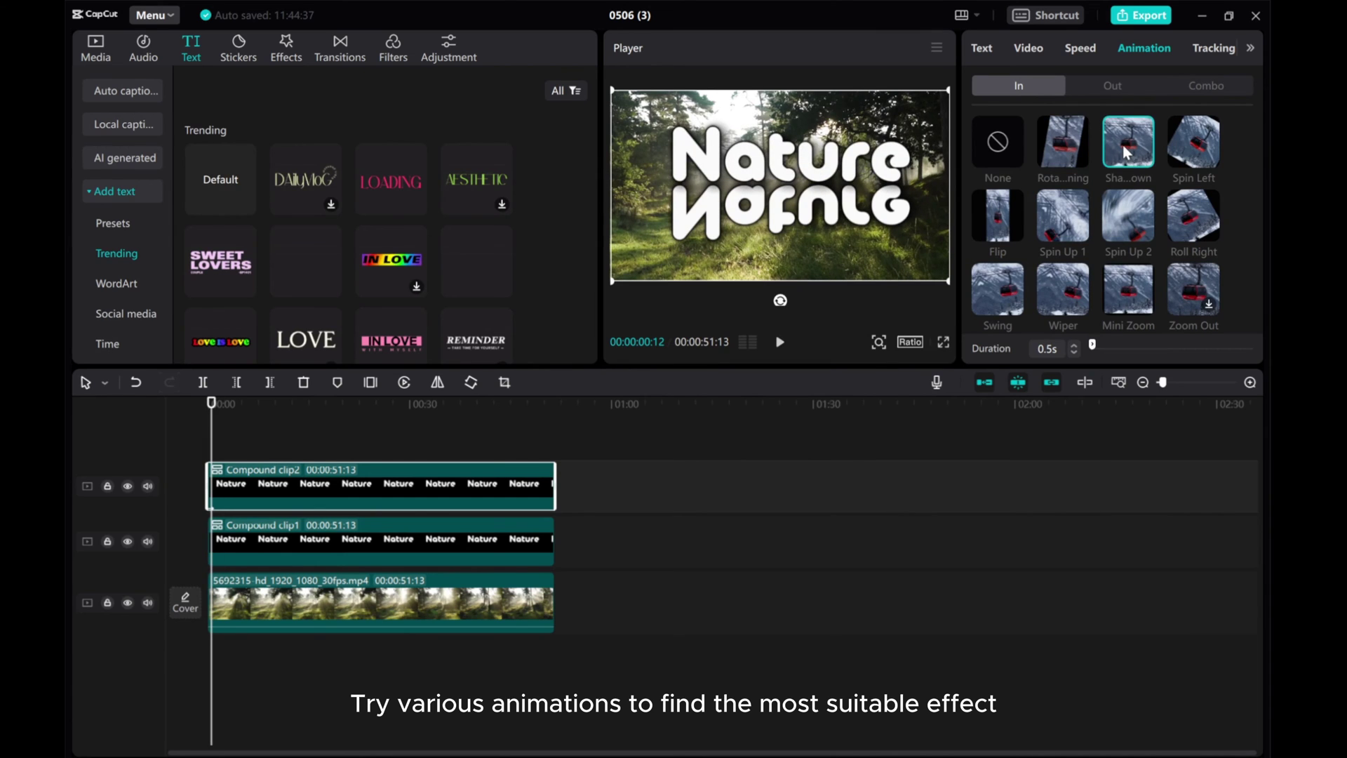
left_click(1126, 154)
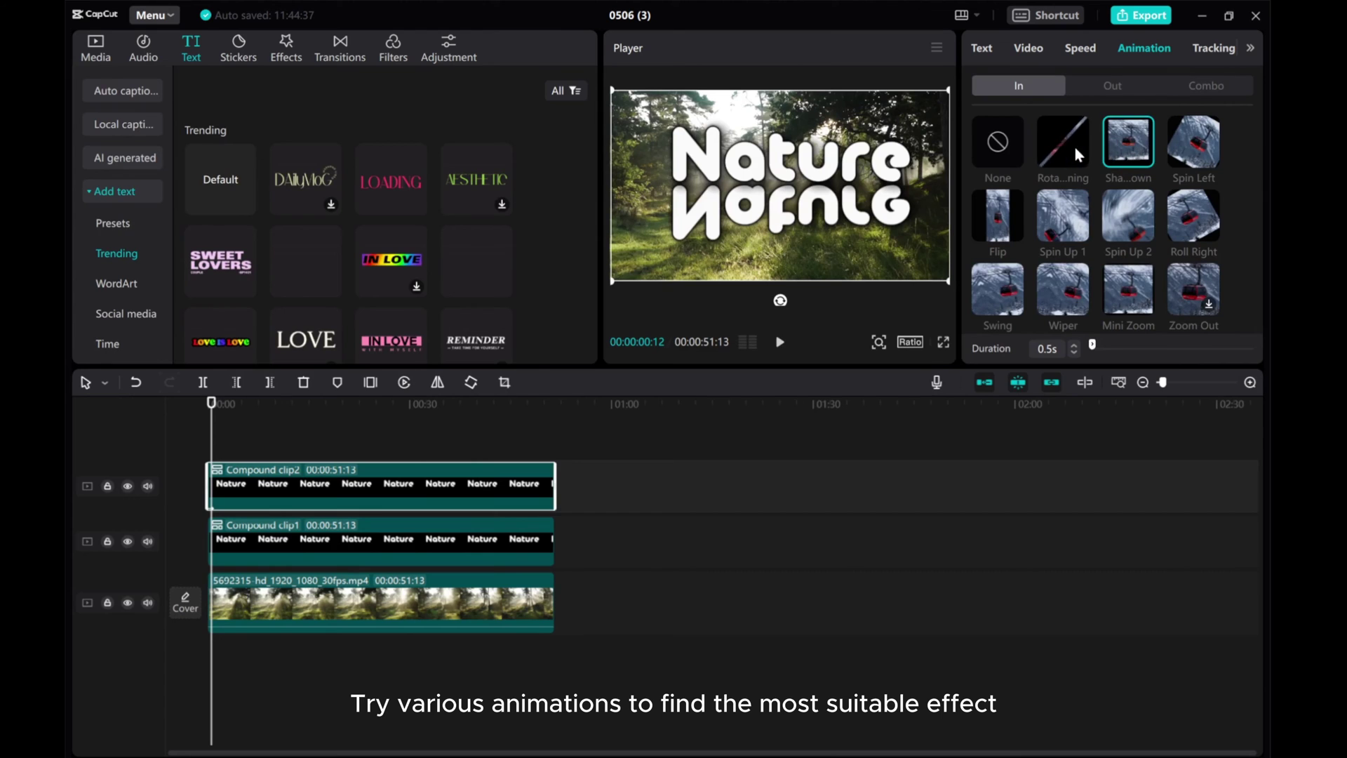
left_click(1113, 146)
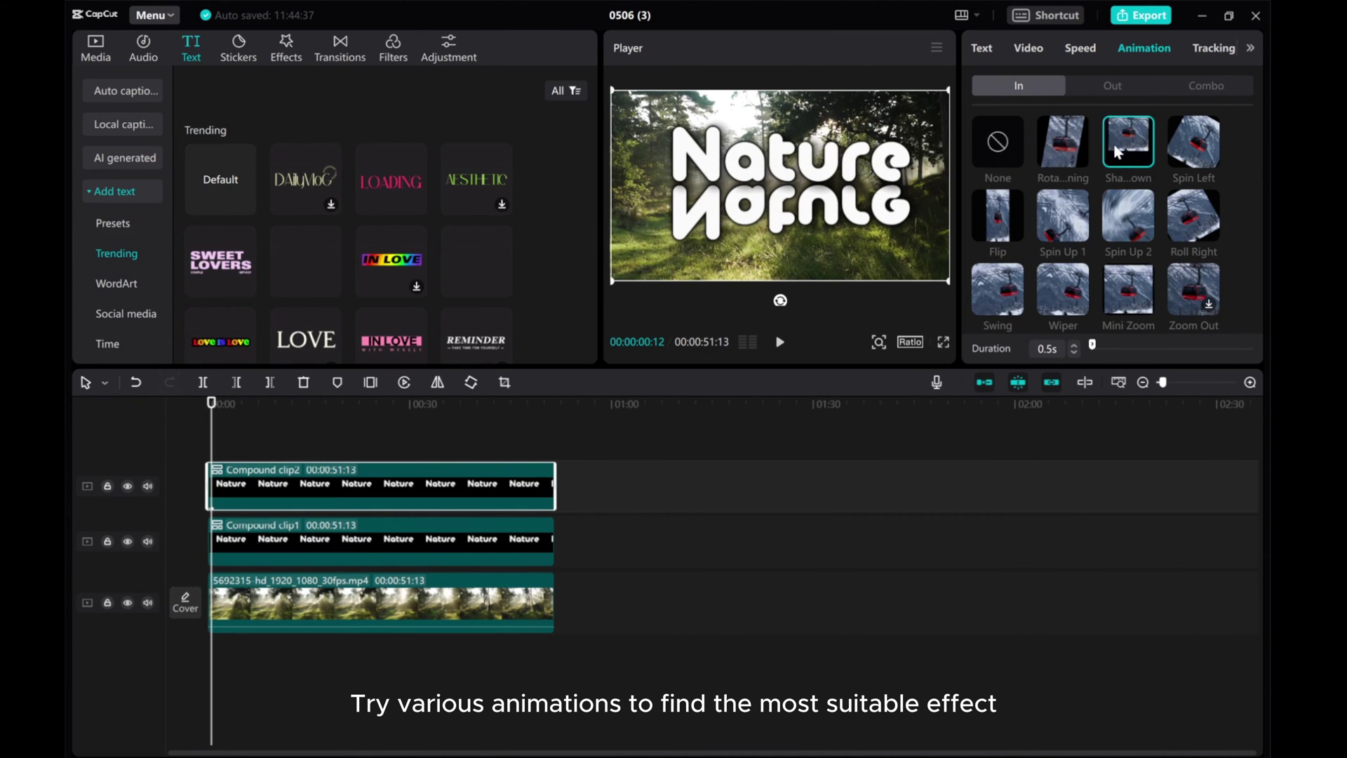
left_click(1113, 143)
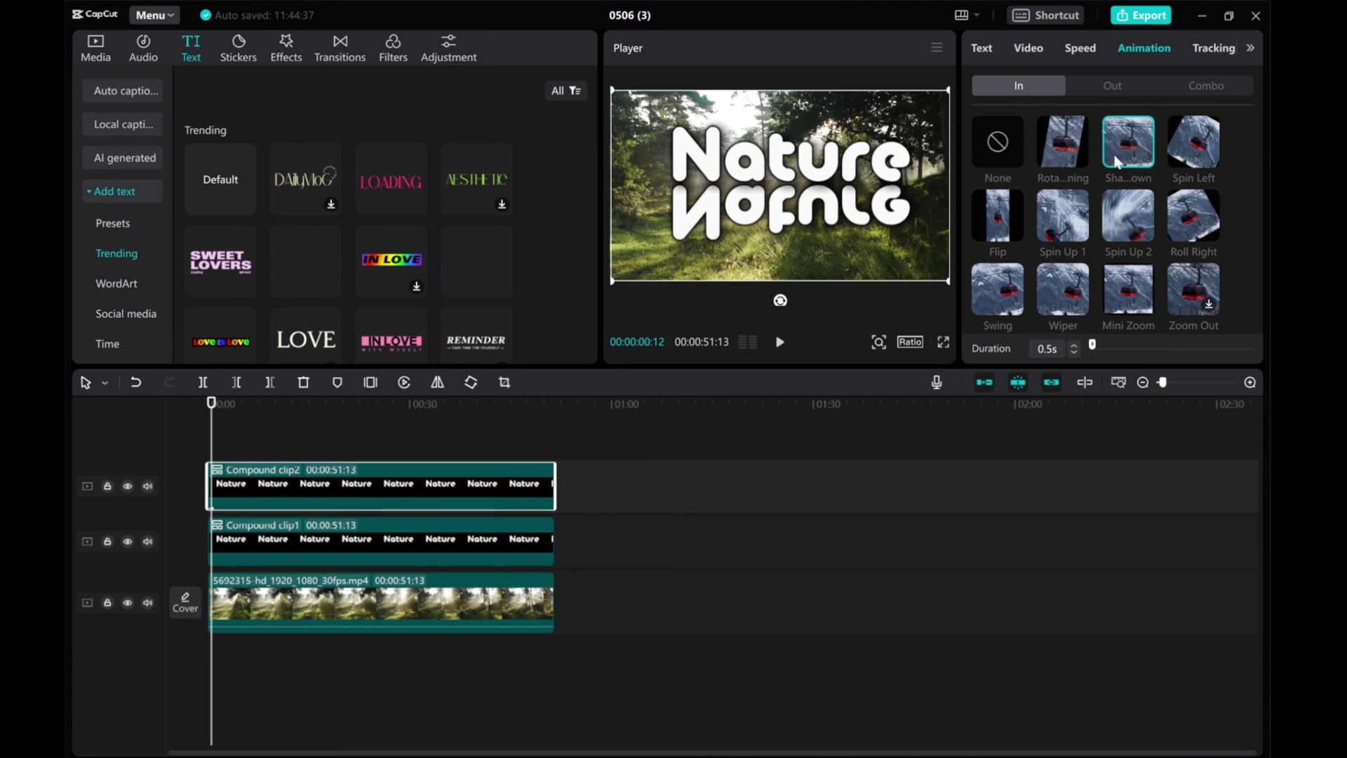
key("space")
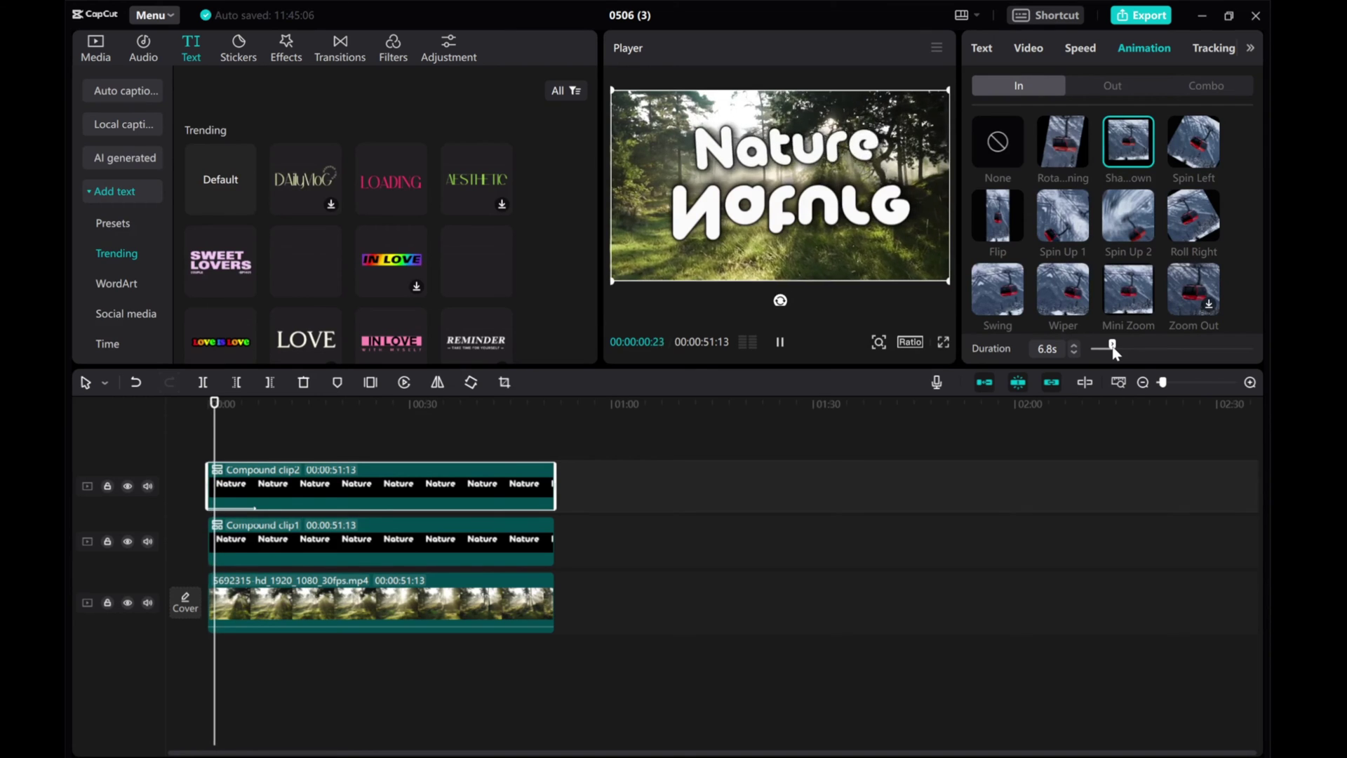
Try the Spin Left, Roll Right, Rotate and Rota...ning entrance animations on the upright text clip
left_click(1189, 153)
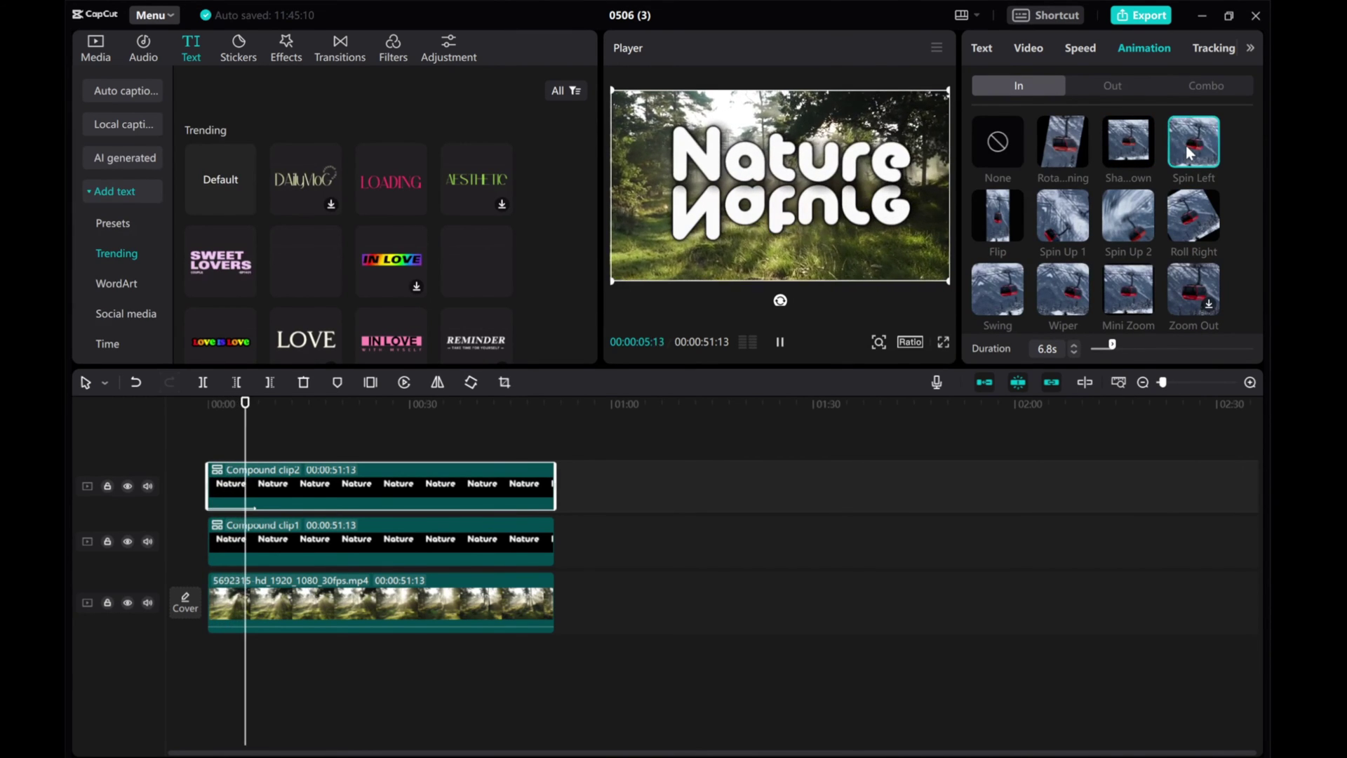
key("space")
left_click(1177, 144)
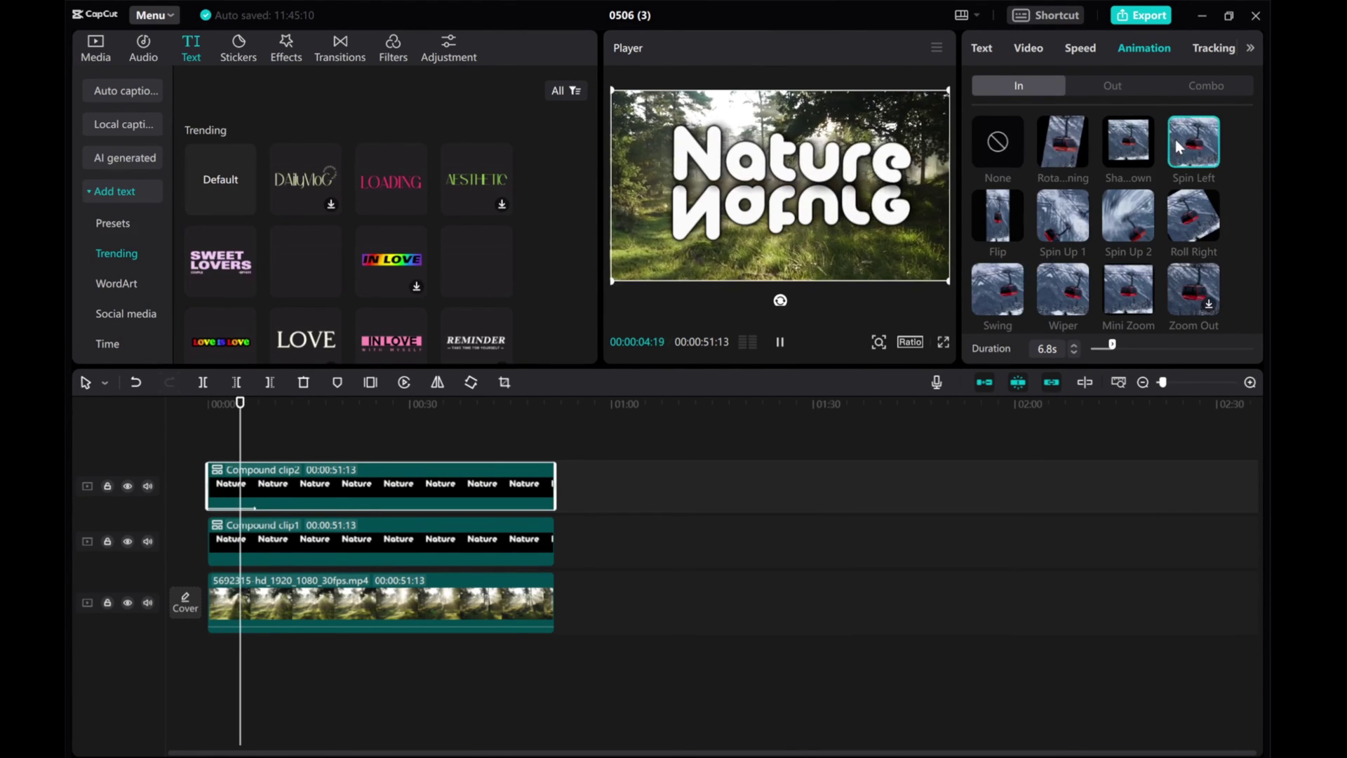
left_click(1193, 214)
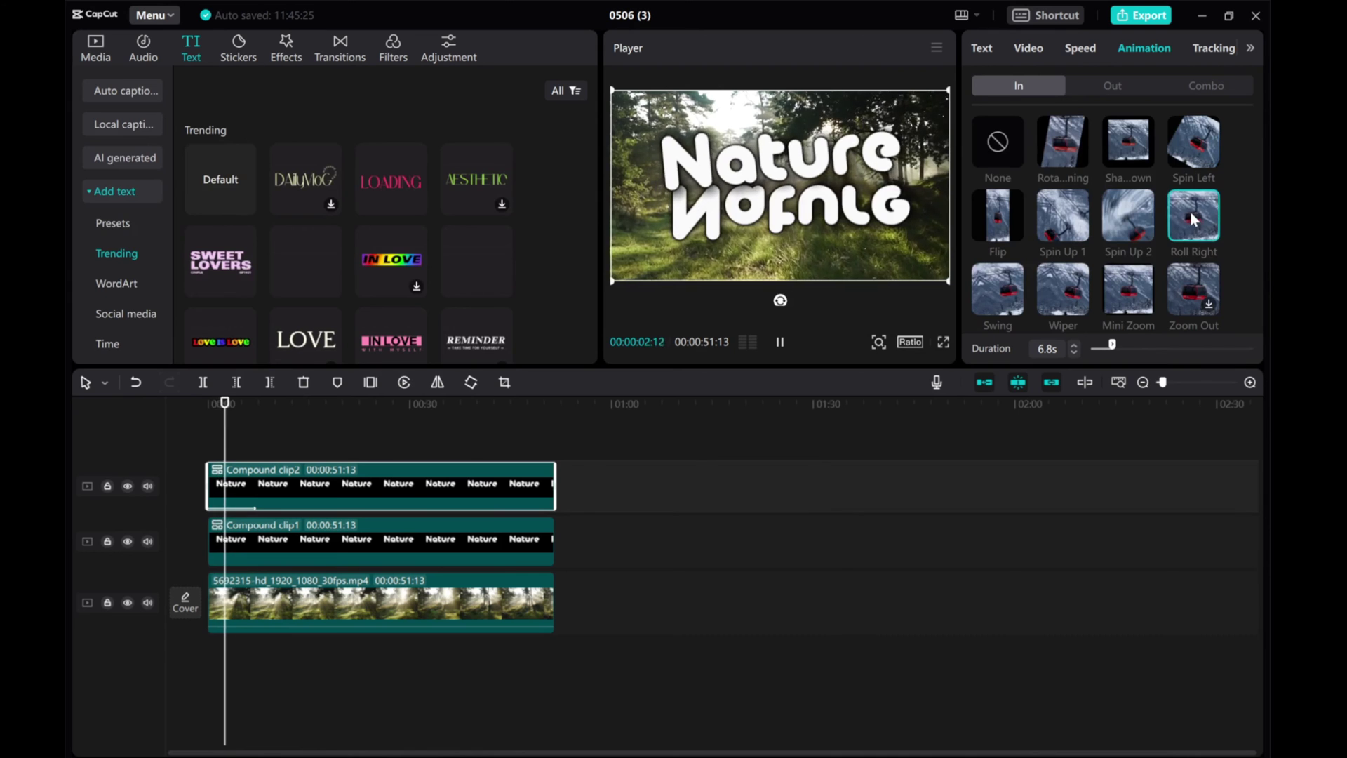
scroll(1122, 230, "down", 1)
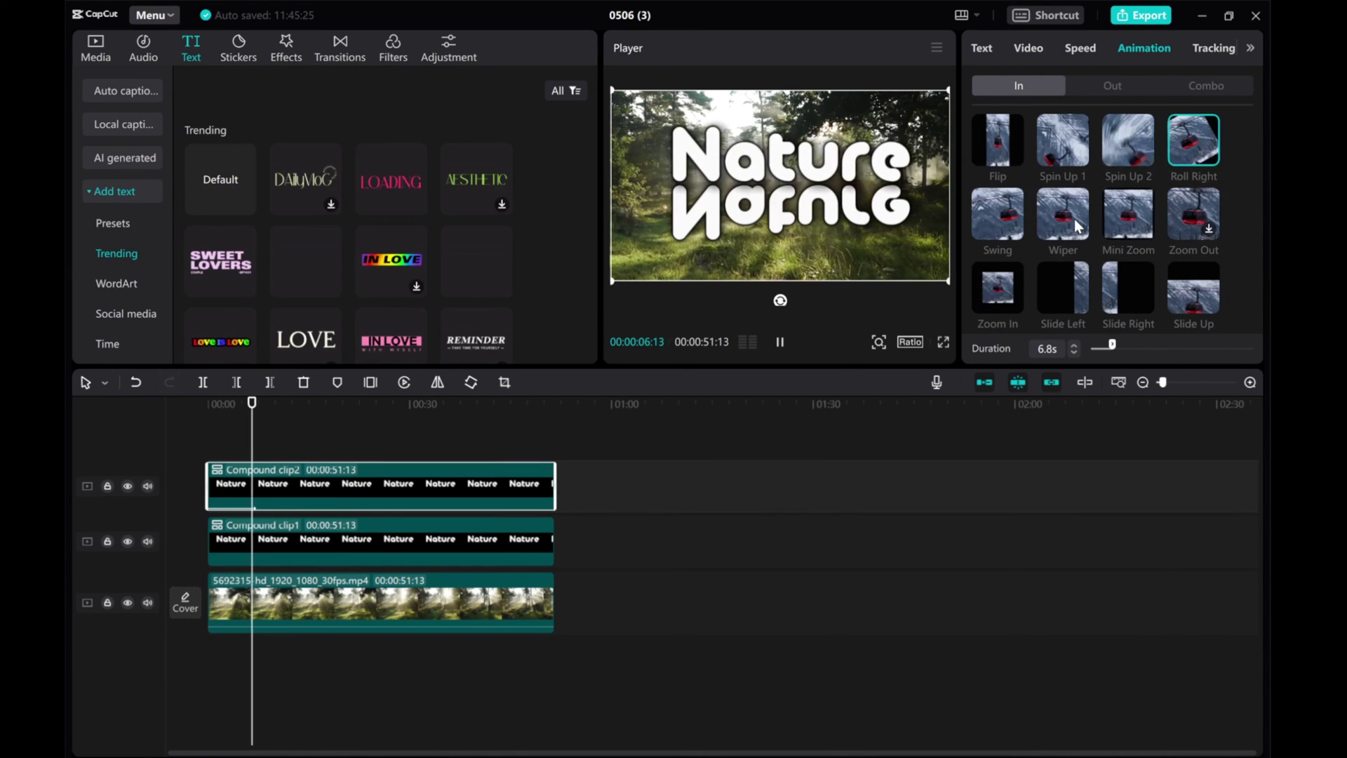
scroll(1076, 219, "down", 2)
left_click(1064, 216)
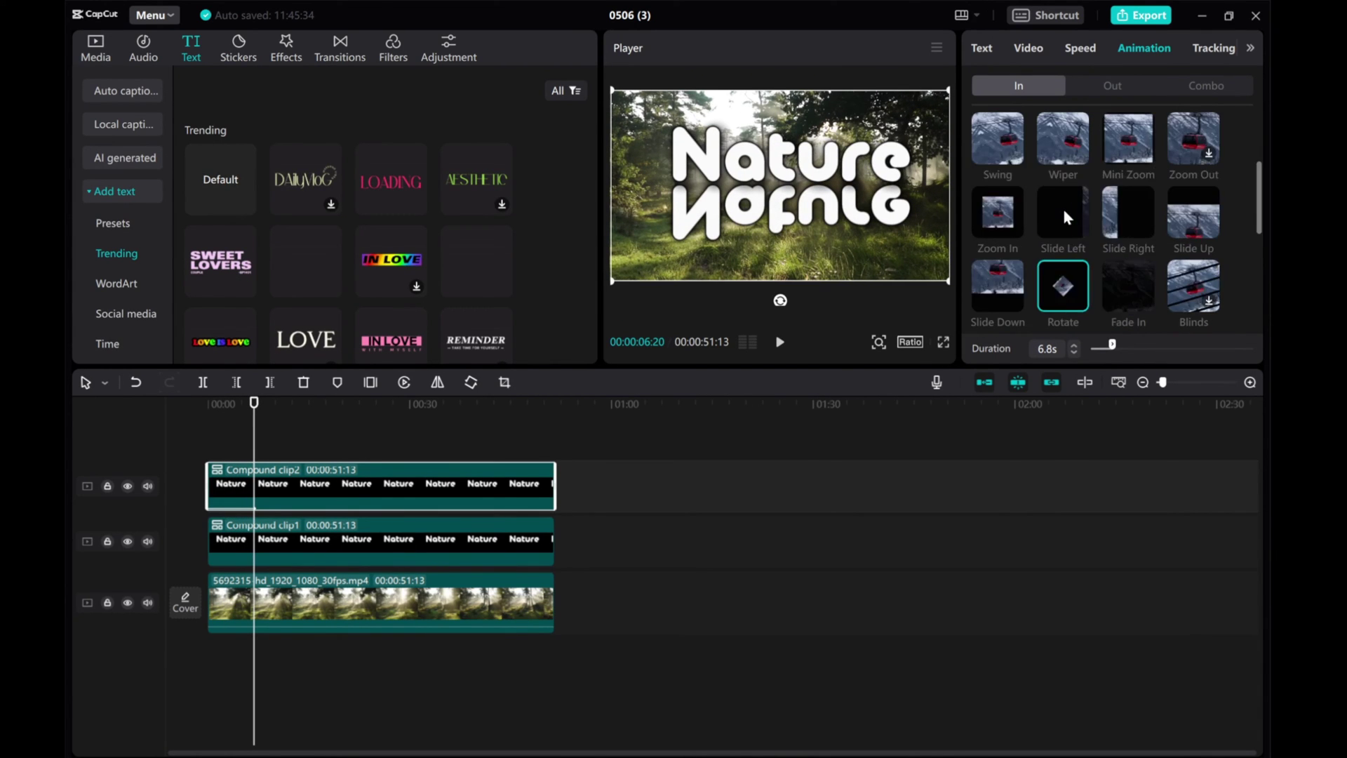
scroll(1064, 209, "up", 3)
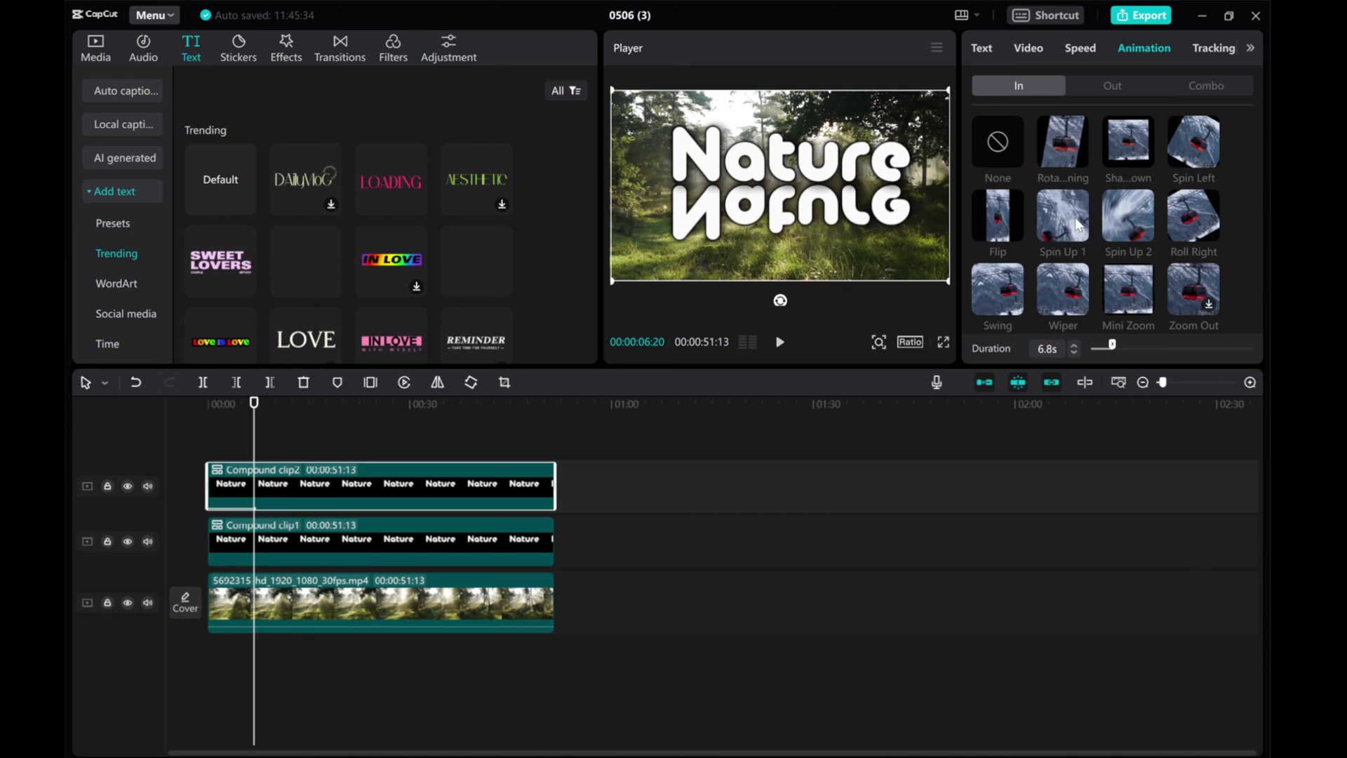
left_click(1062, 159)
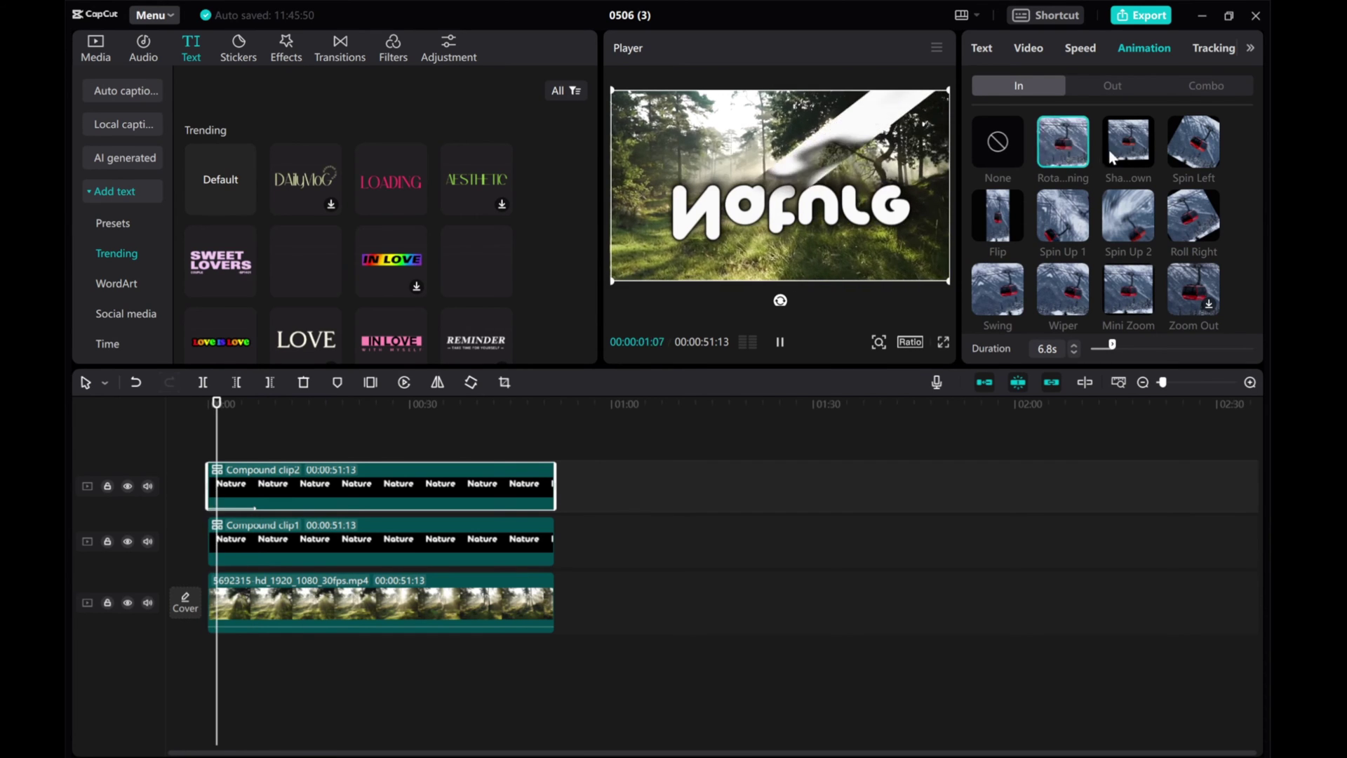
Apply the Spin Left entrance animation to the upright text clip and preview it
left_click(1188, 151)
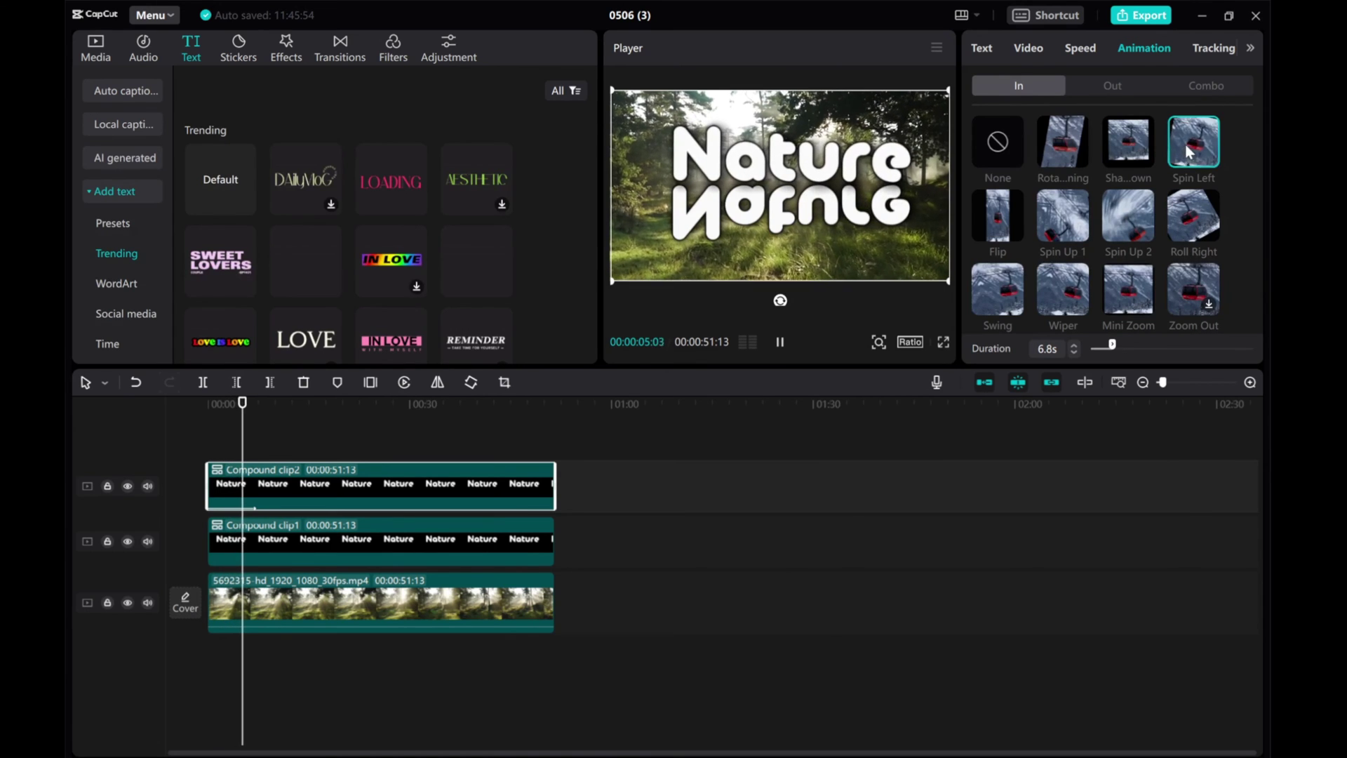
left_click(778, 342)
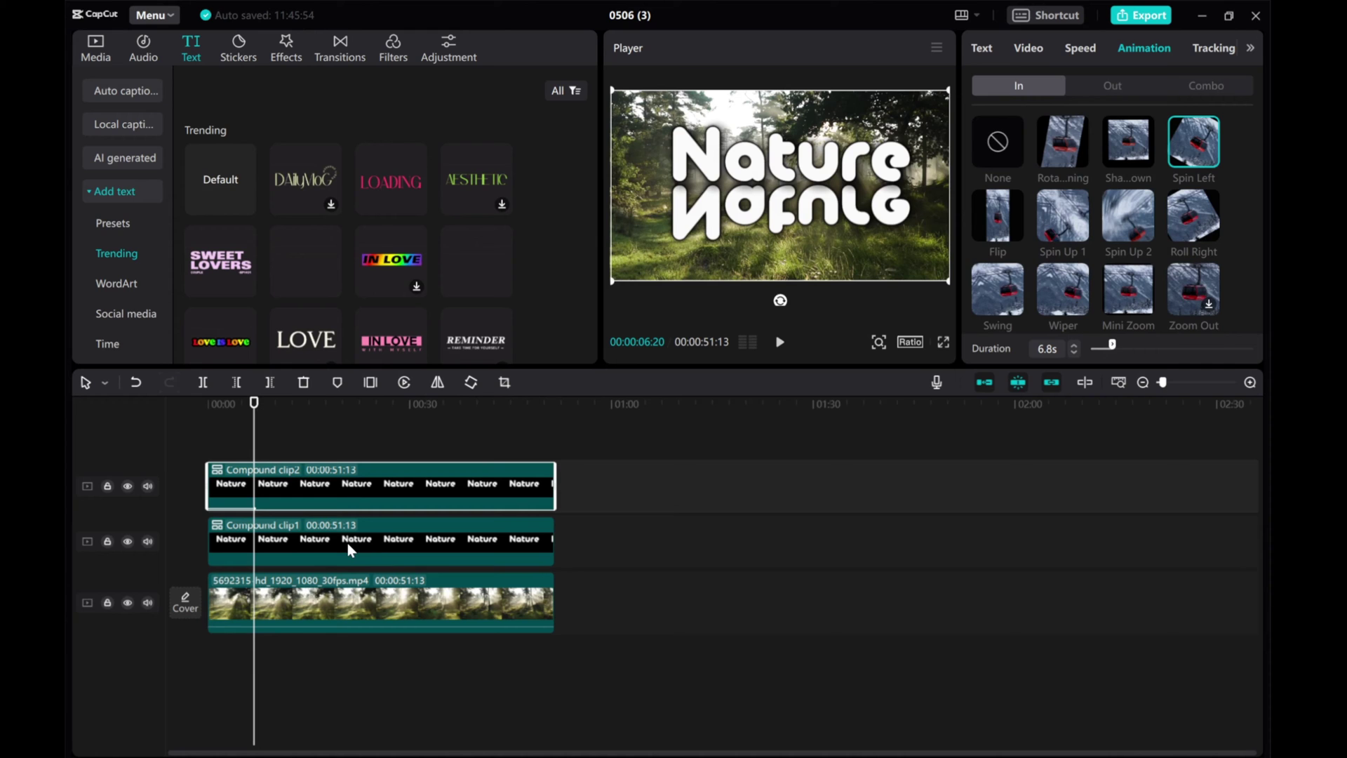
Try the Wiper and Mini Zoom entrance animations on the flipped text clip, and apply Fade In
left_click(329, 546)
left_click(1133, 46)
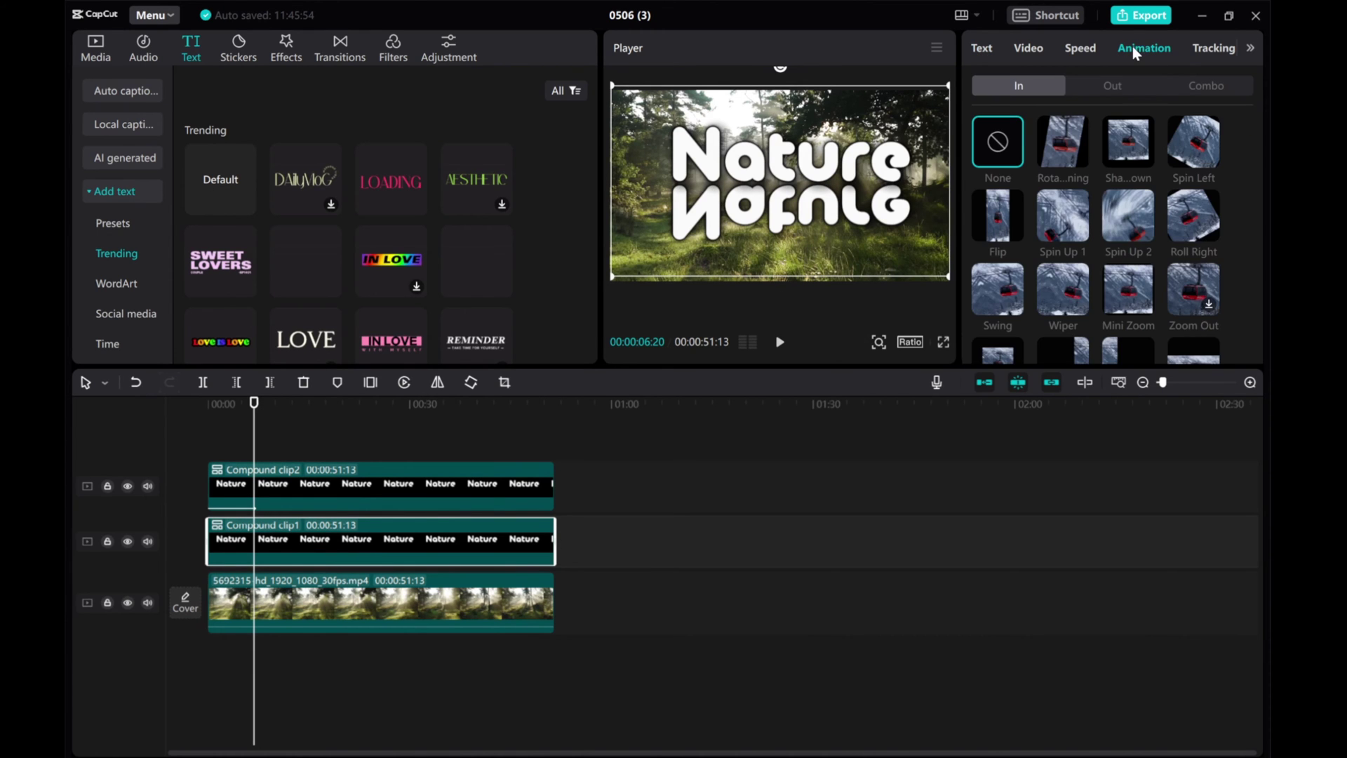
scroll(1079, 284, "down", 2)
left_click(1071, 232)
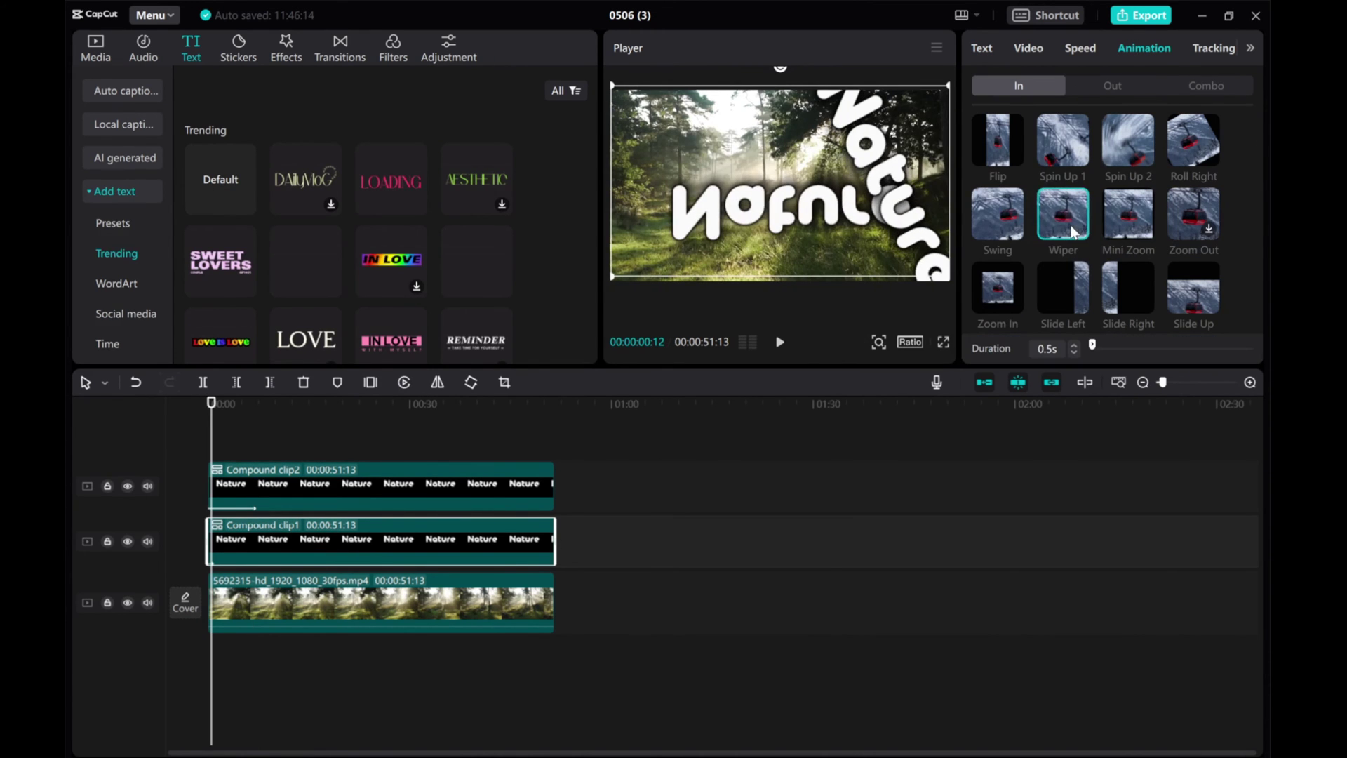
left_click(1128, 222)
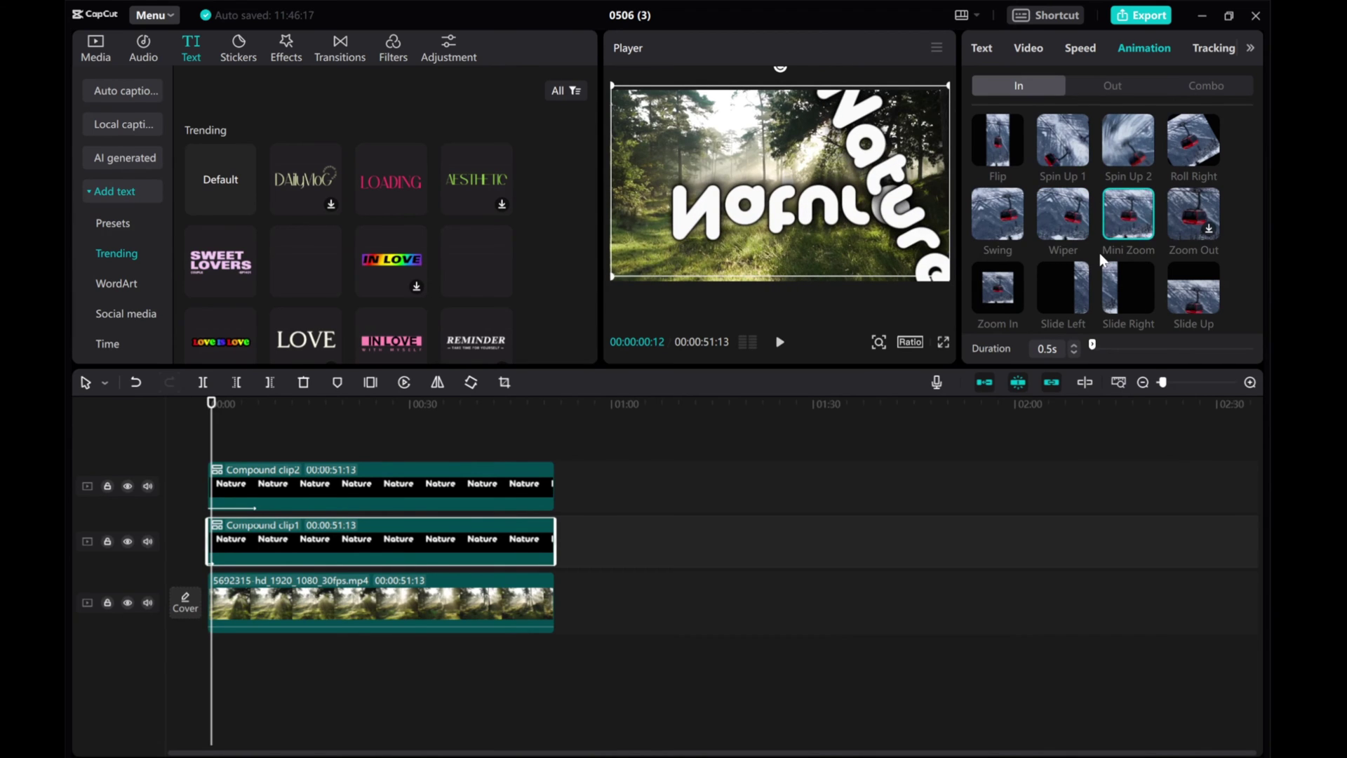
scroll(1115, 243, "down", 2)
left_click(1122, 287)
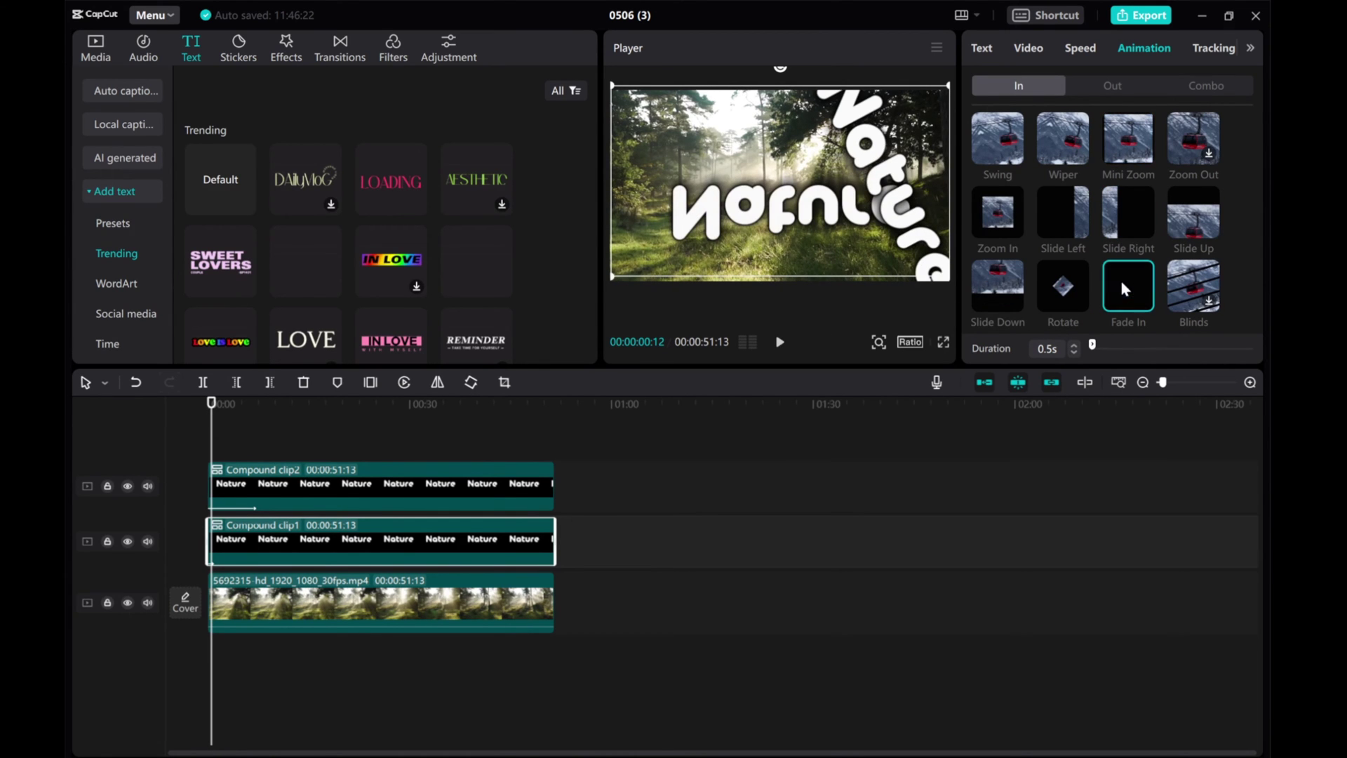
Set the Fade In duration of the flipped text clip to 8.2 s
left_click(1128, 347)
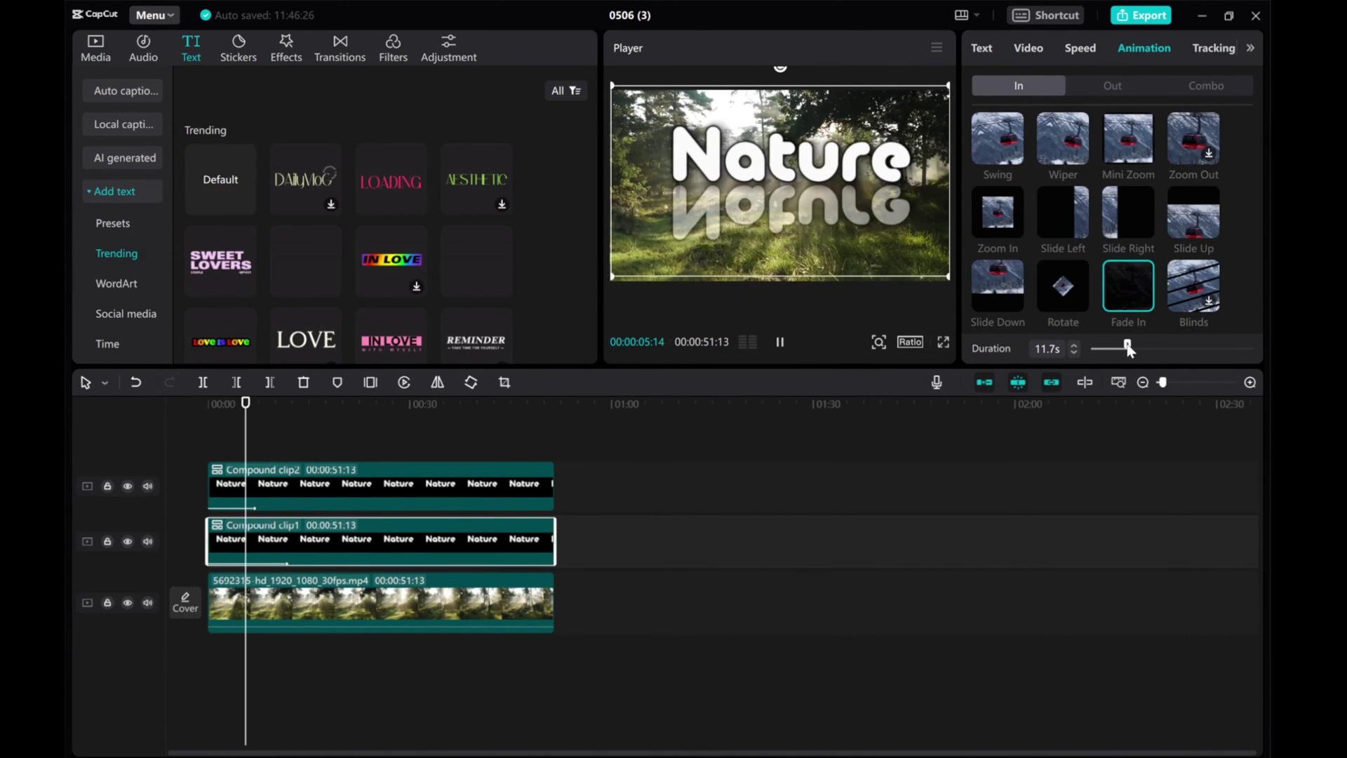
left_click_drag(1128, 346, 1135, 349)
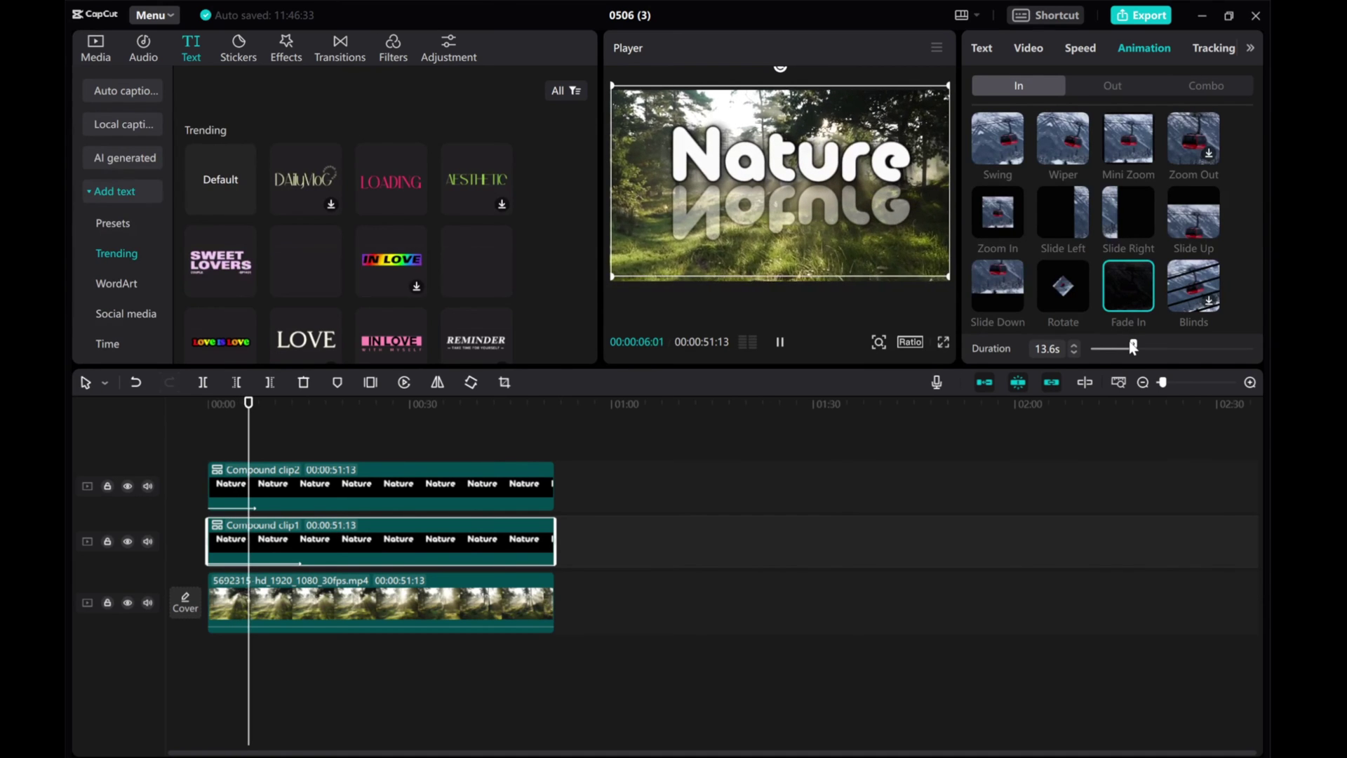
left_click_drag(1133, 345, 1116, 347)
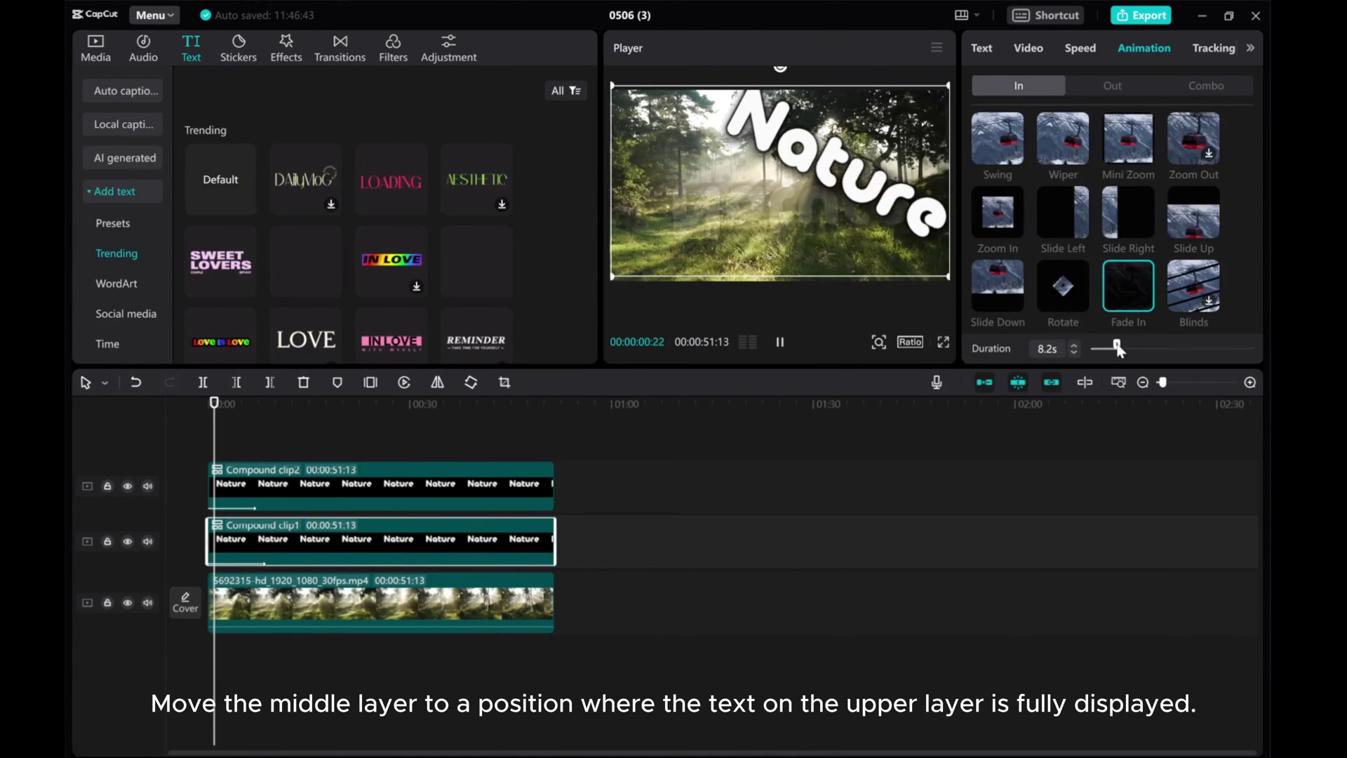
Delay the flipped text clip to start at about 00:00:05:16 and trim its end to match the footage
left_click(780, 342)
left_click_drag(285, 546, 323, 546)
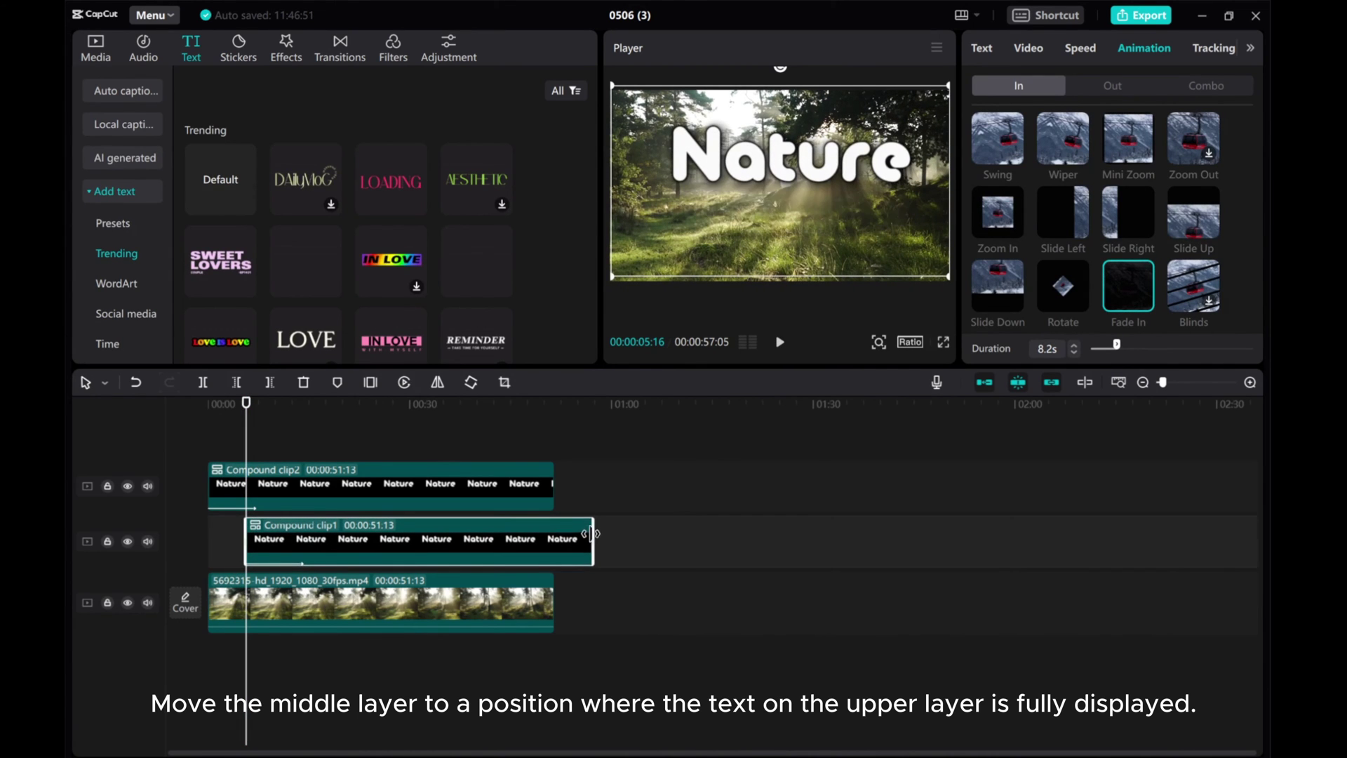
left_click_drag(593, 541, 556, 541)
left_click_drag(244, 440, 207, 440)
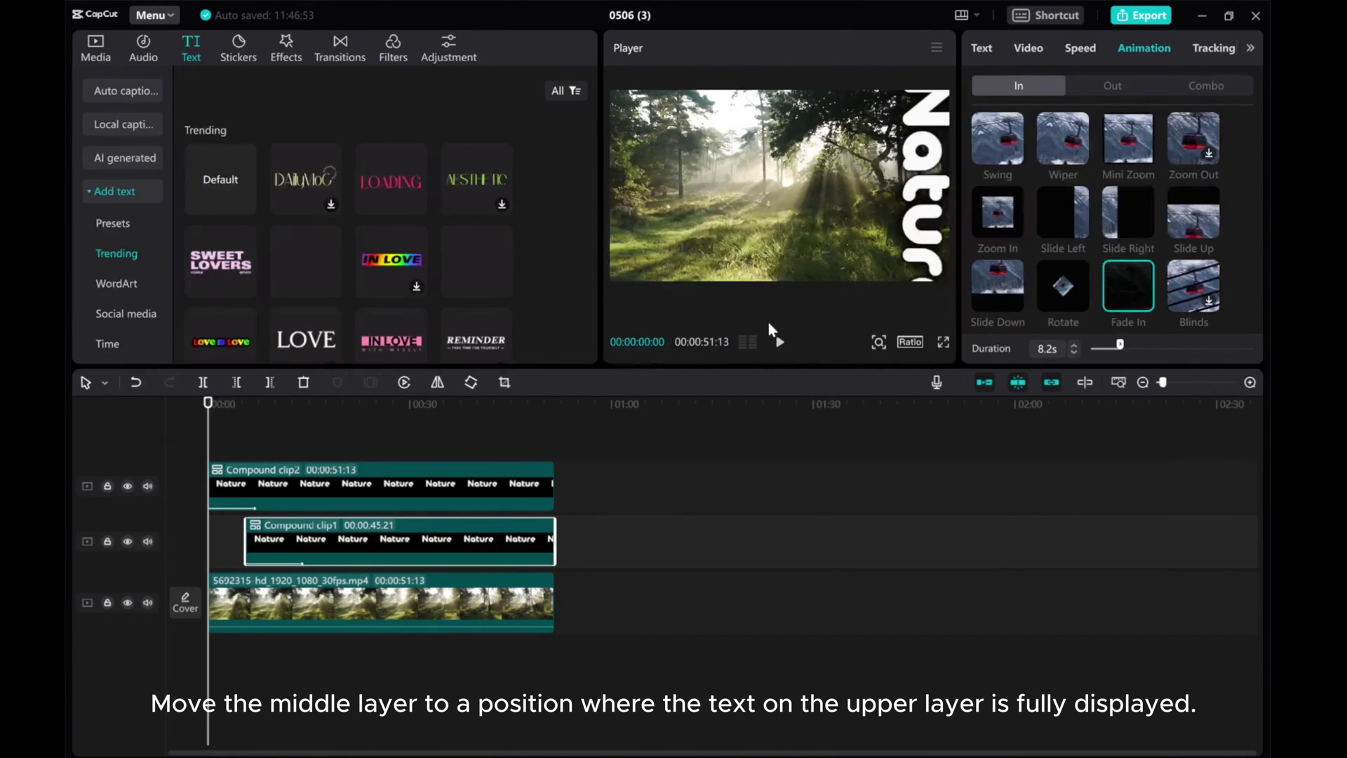
left_click(780, 341)
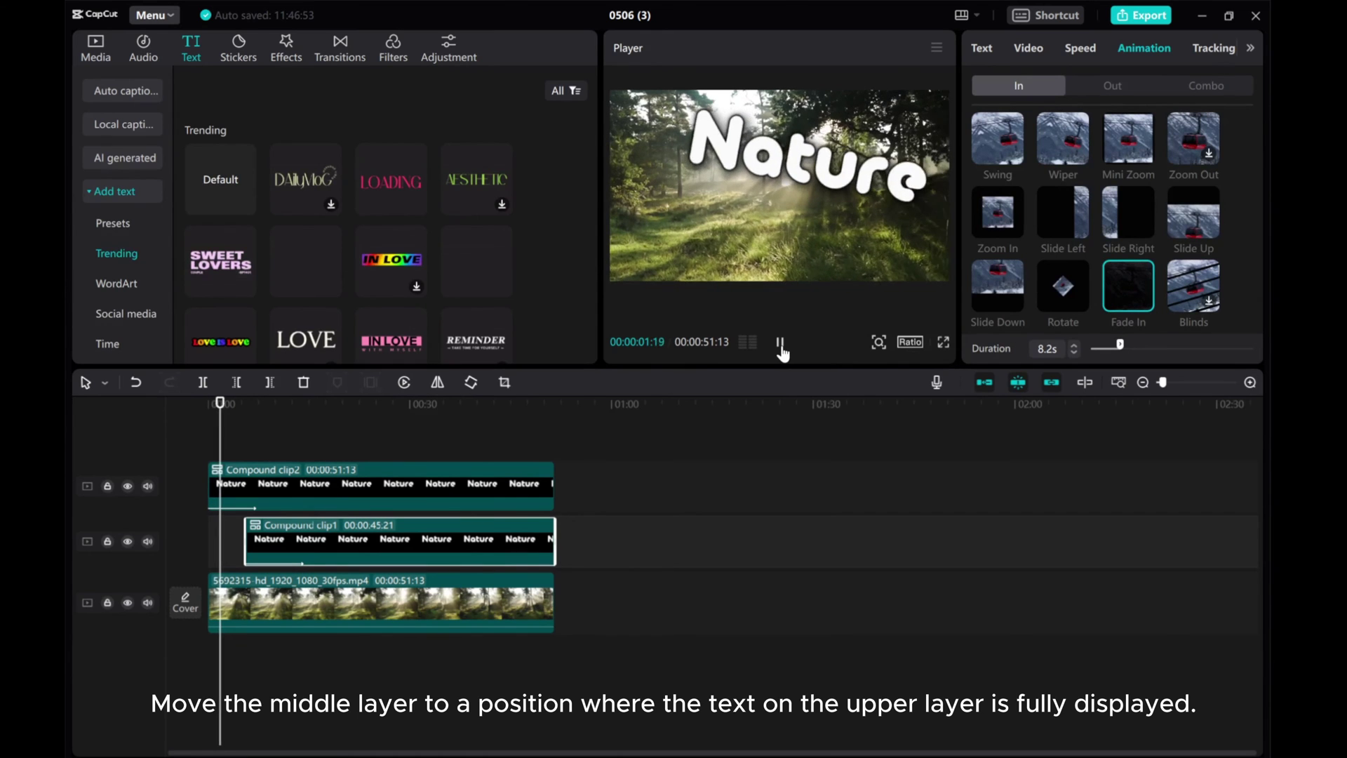
left_click(781, 343)
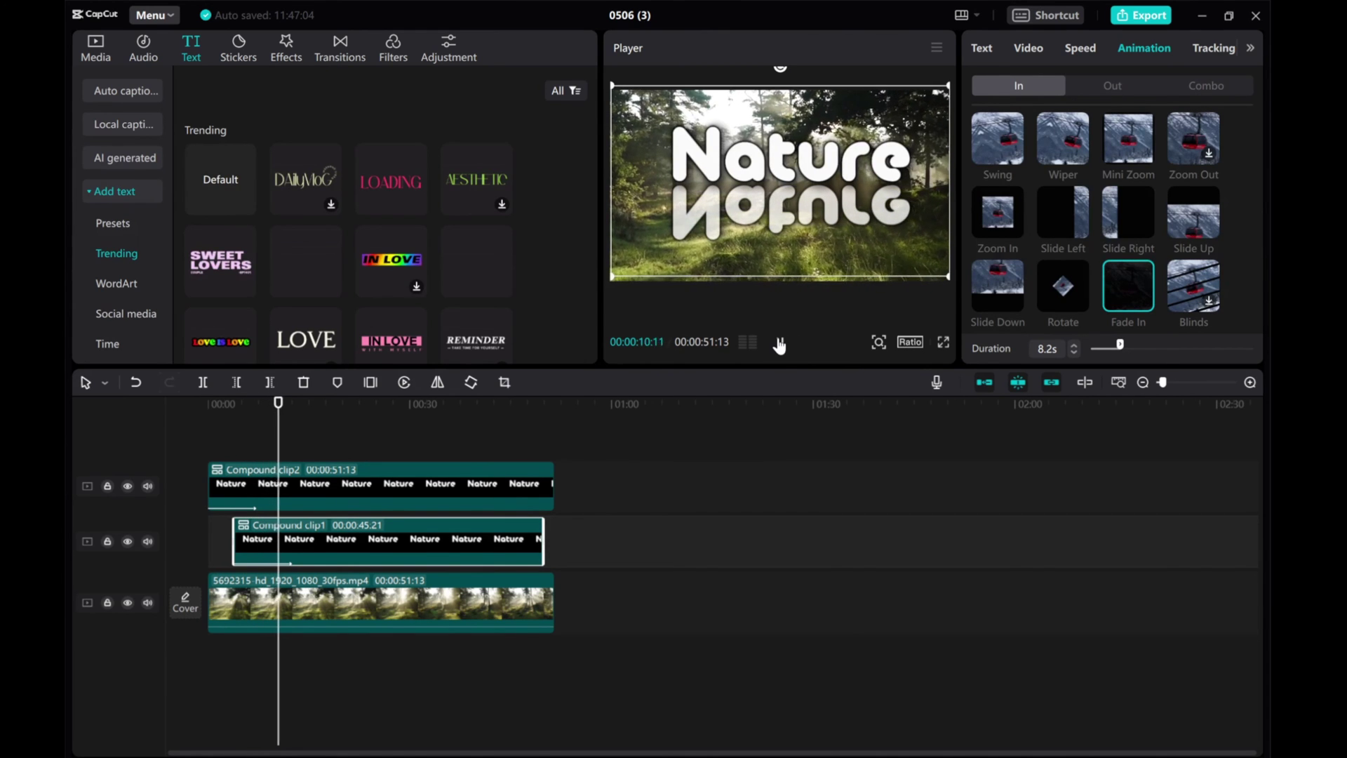
Set the Spin Left animation duration of the upright text clip to 6.0 s
left_click(253, 486)
left_click(1144, 47)
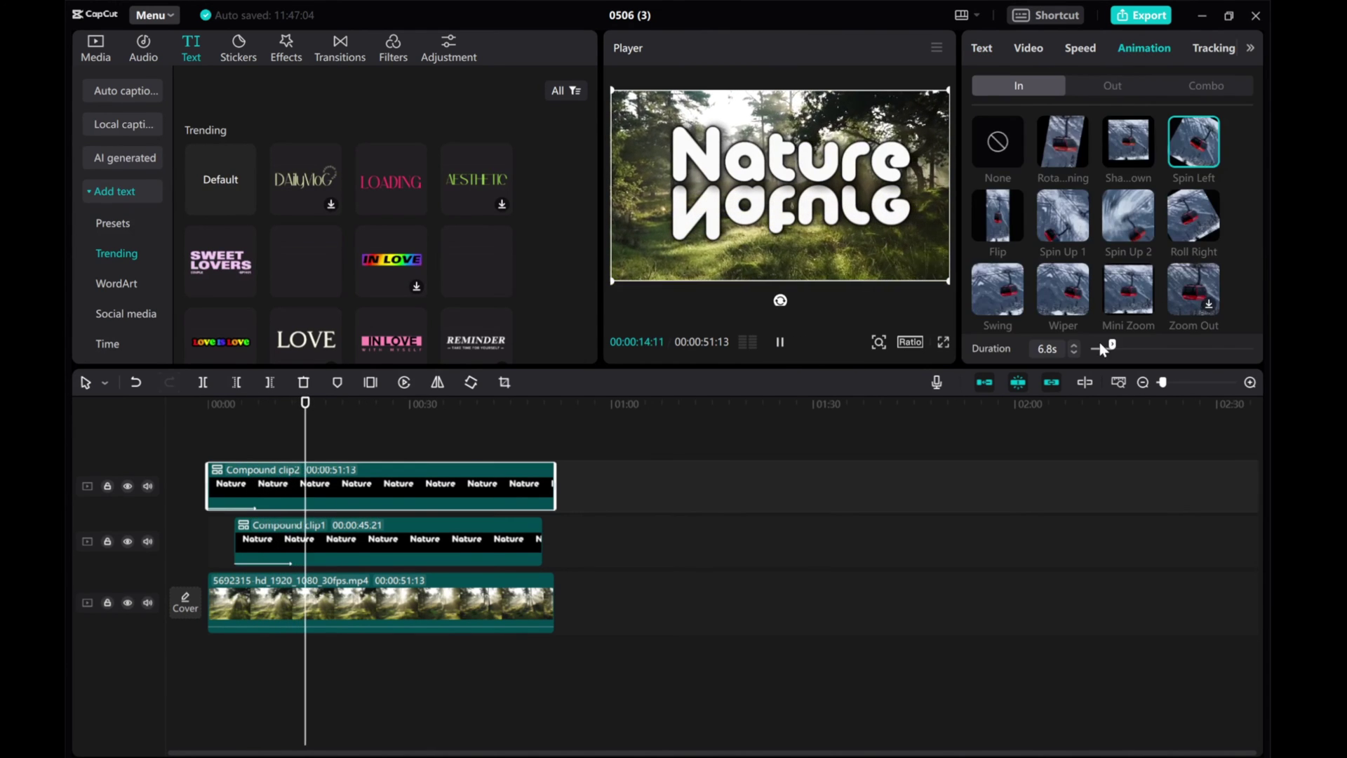
left_click_drag(1100, 344, 1110, 344)
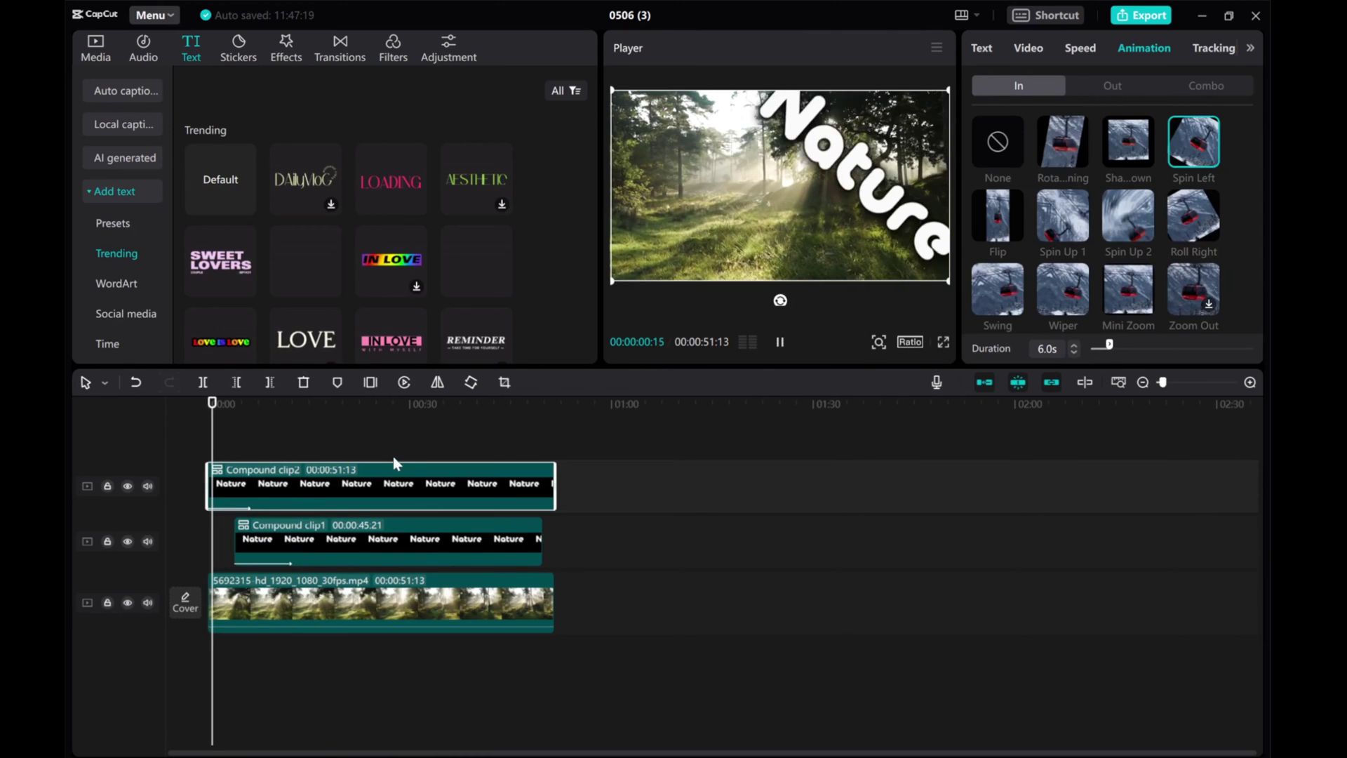
Shorten the Fade In animation duration of the flipped text clip slightly
left_click(305, 541)
key("space")
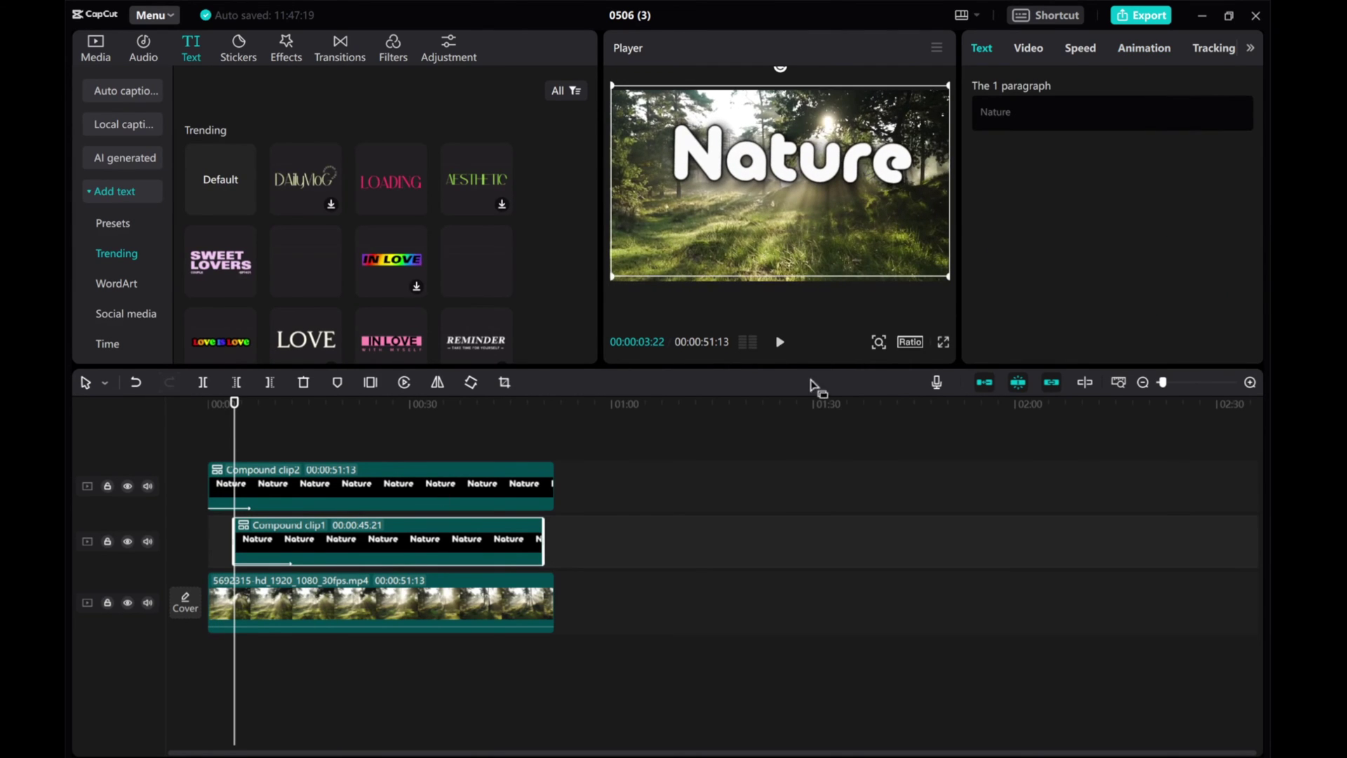
left_click(1143, 49)
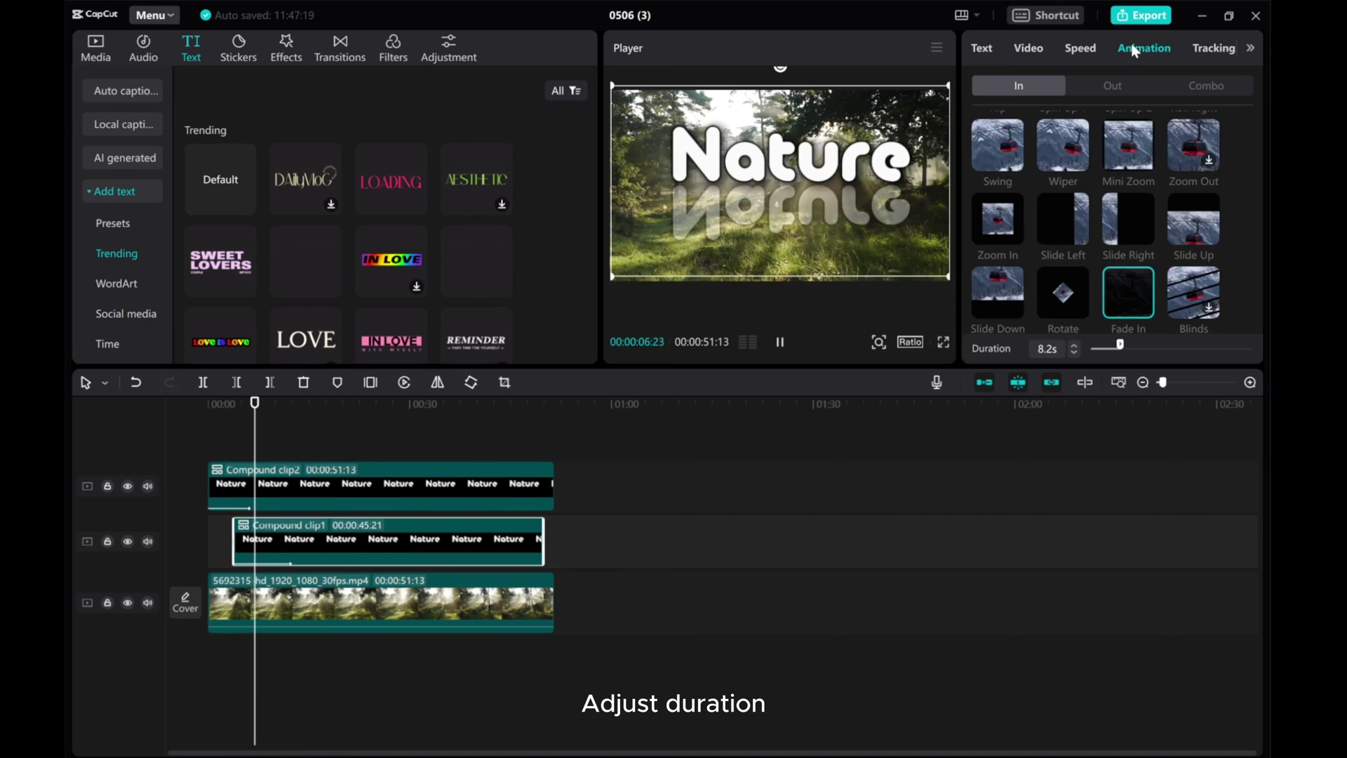
left_click_drag(1121, 349, 1114, 347)
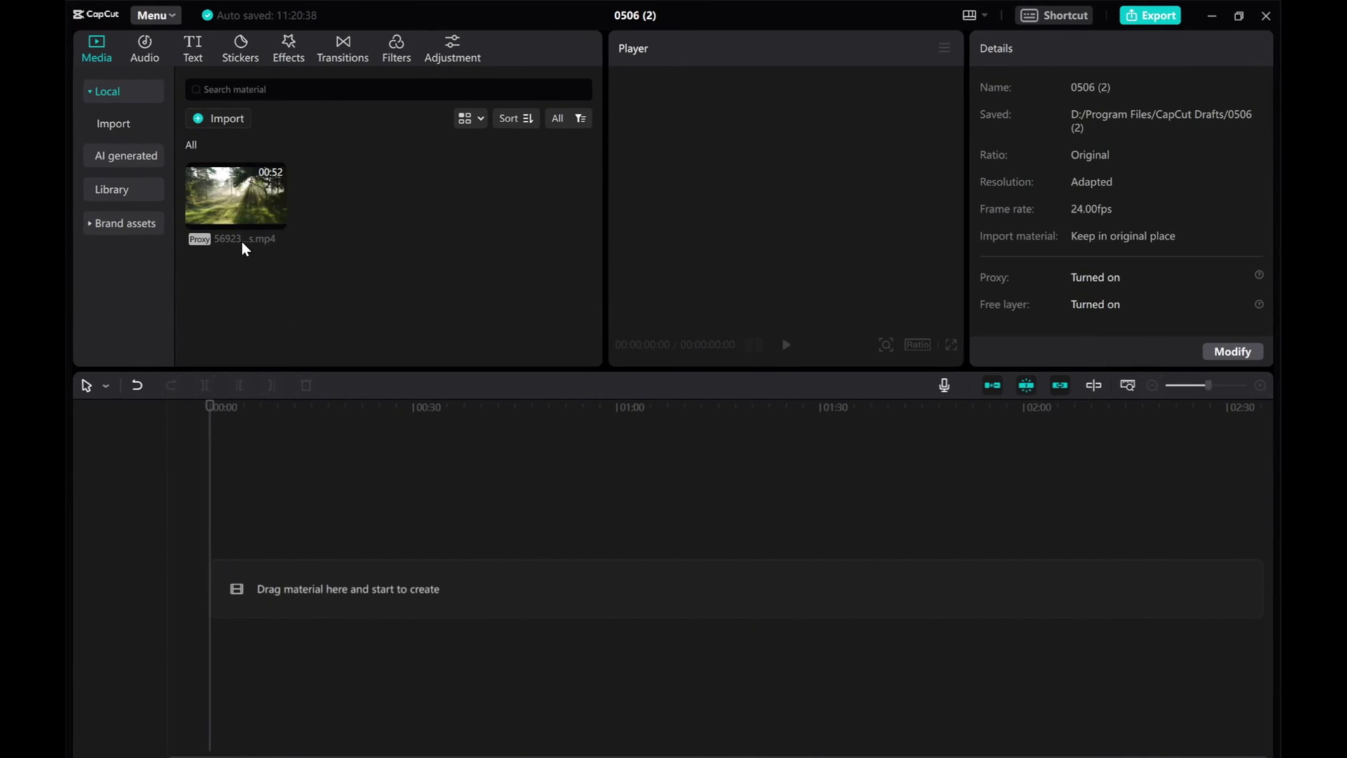
Place the forest footage on the empty timeline and add a default text reading "Nature"
left_click_drag(241, 241, 223, 587)
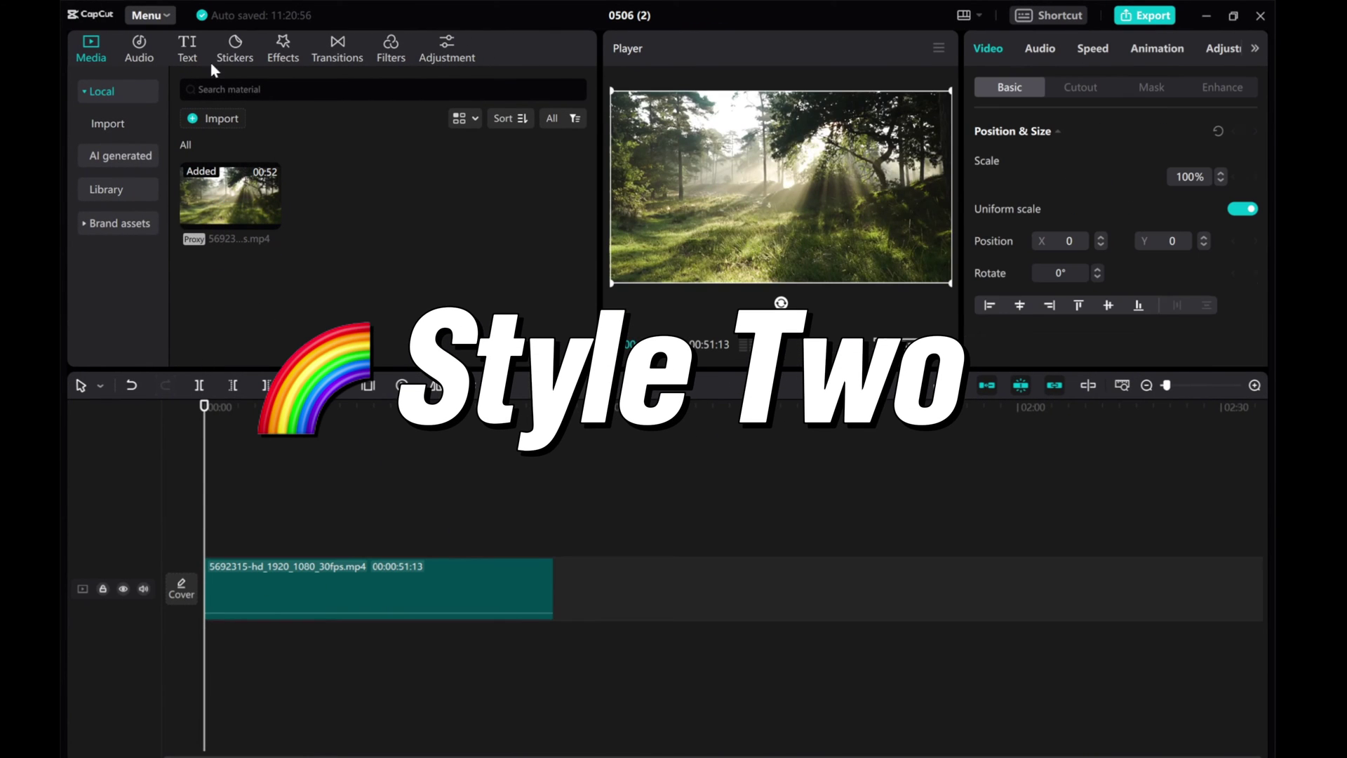
left_click(185, 52)
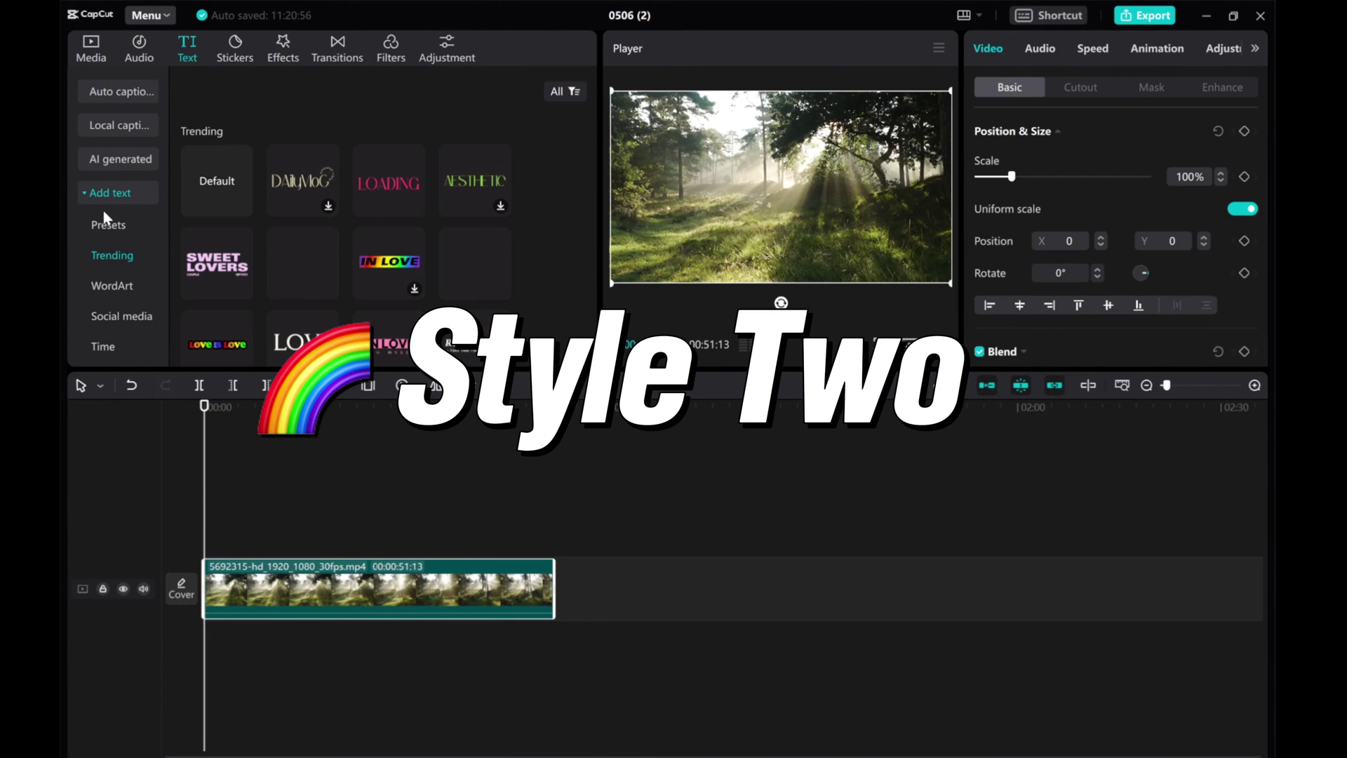
left_click(240, 207)
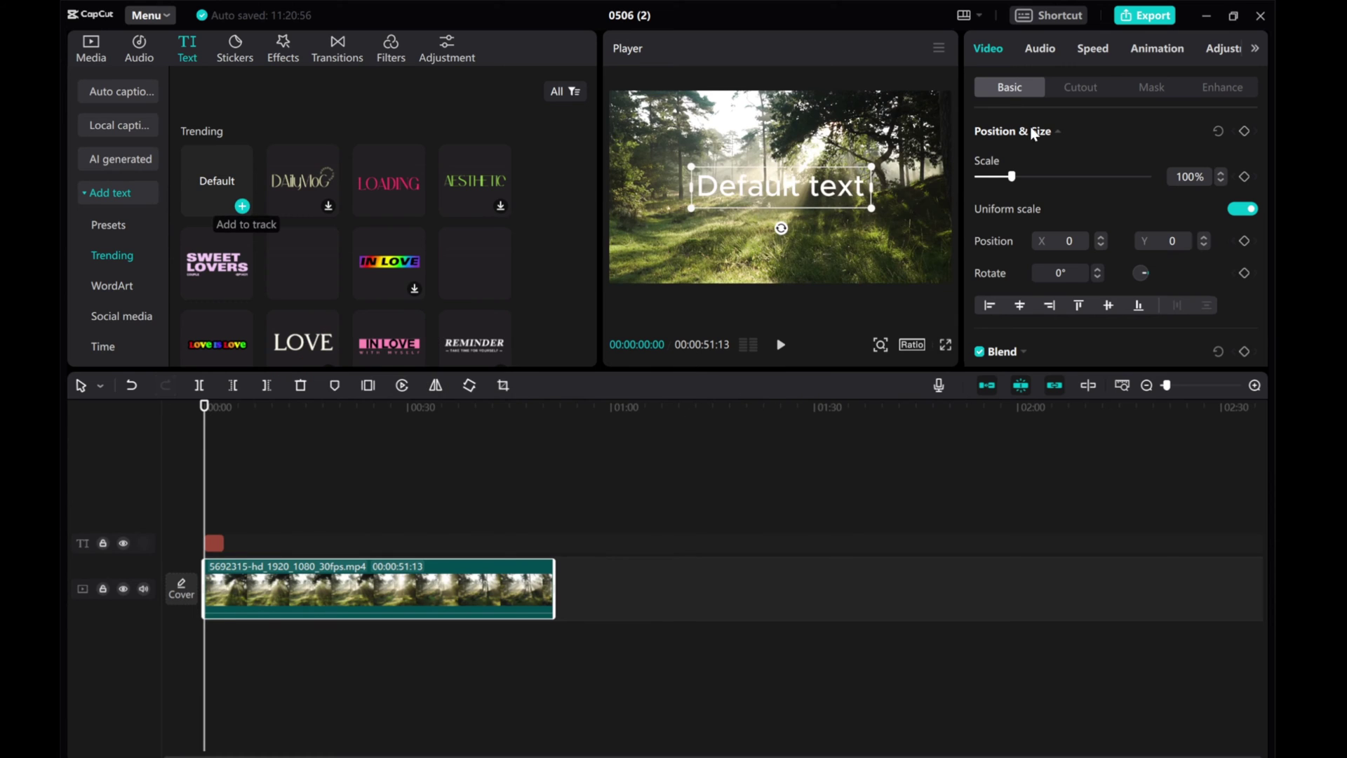
left_click(1052, 134)
type("Na")
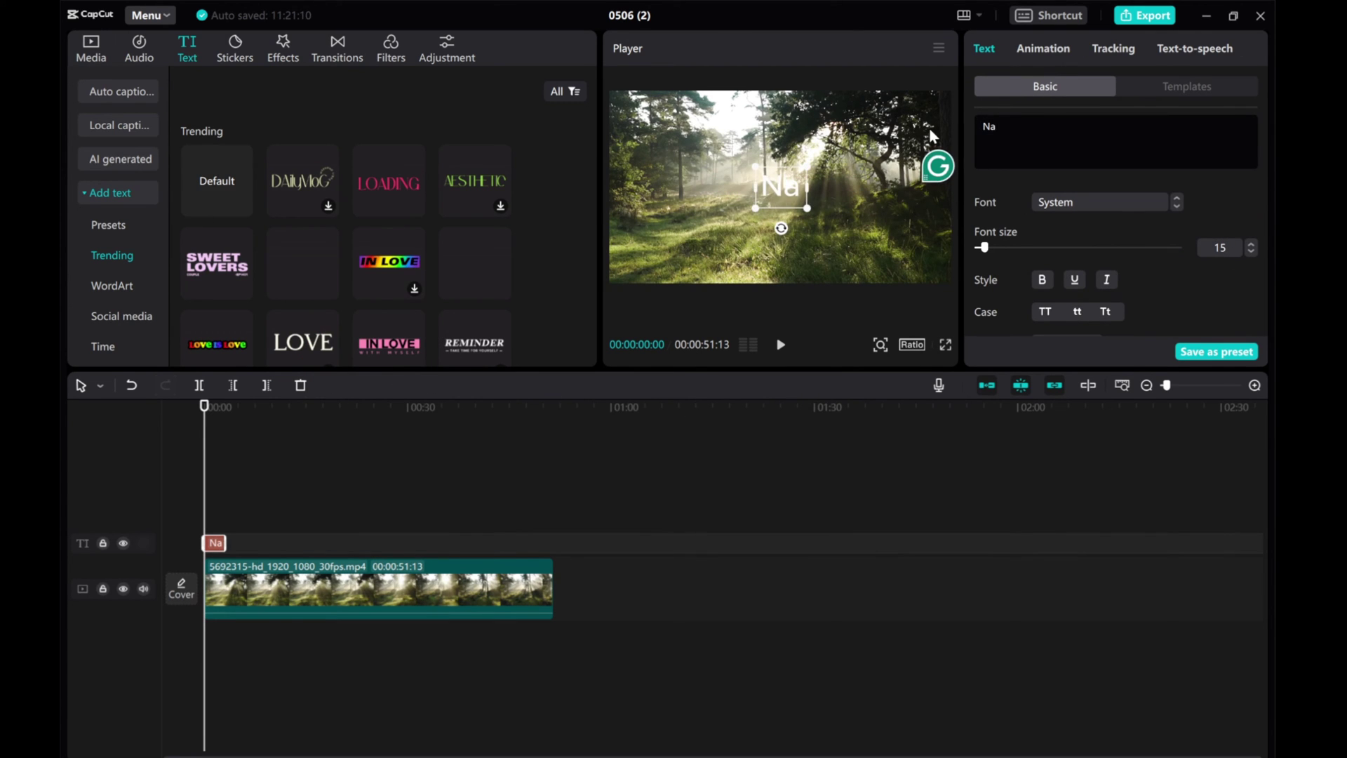
type("ture")
Set the title's font to AW Chubby at size 37 and move it up, centred in the frame's upper half
left_click(1143, 203)
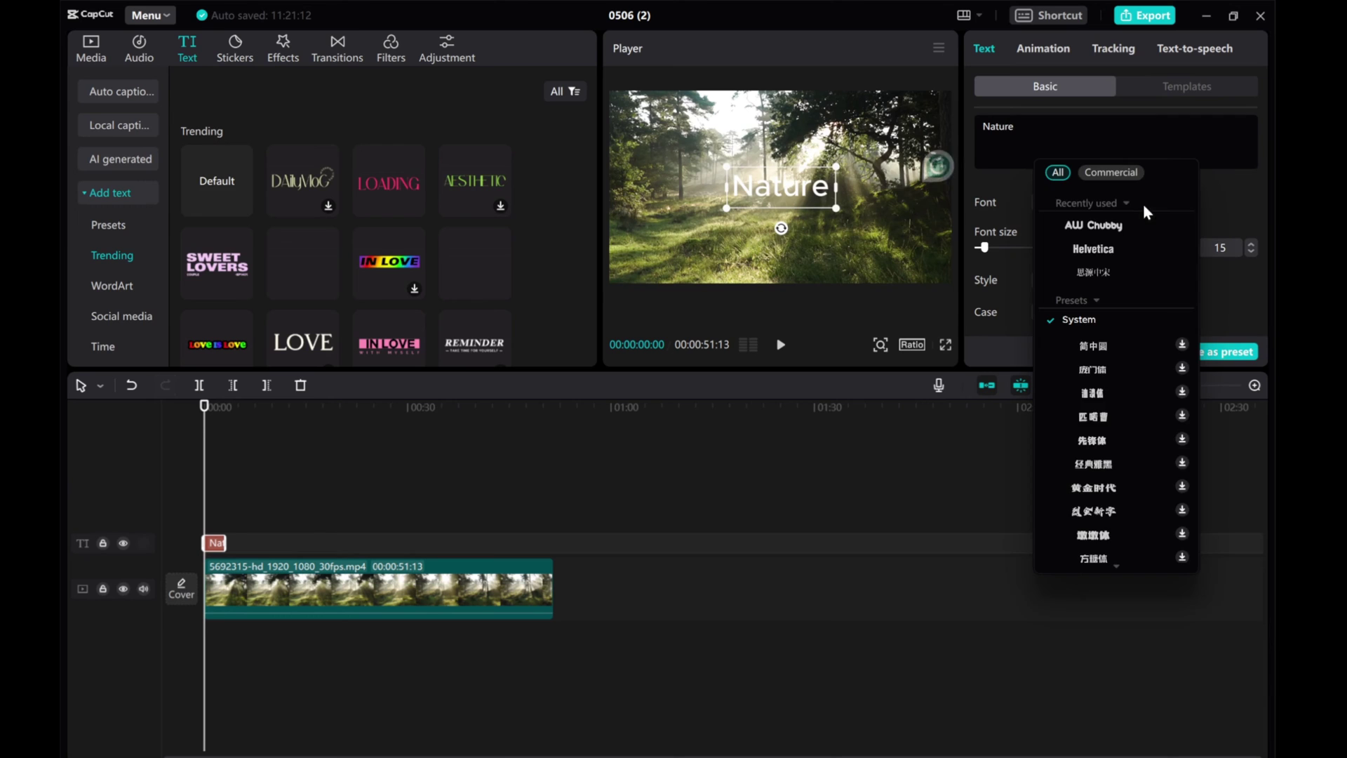
left_click(1099, 226)
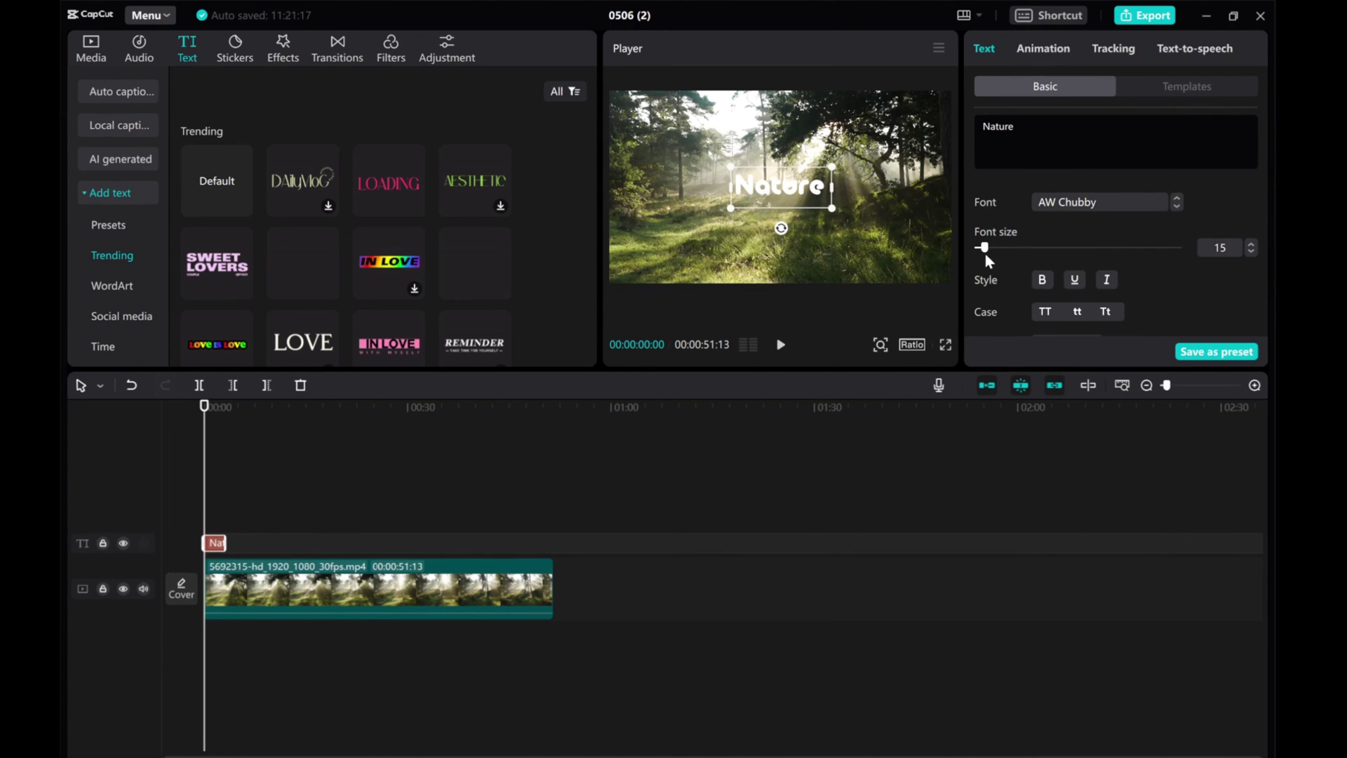
left_click_drag(984, 250, 1001, 254)
left_click_drag(778, 184, 777, 156)
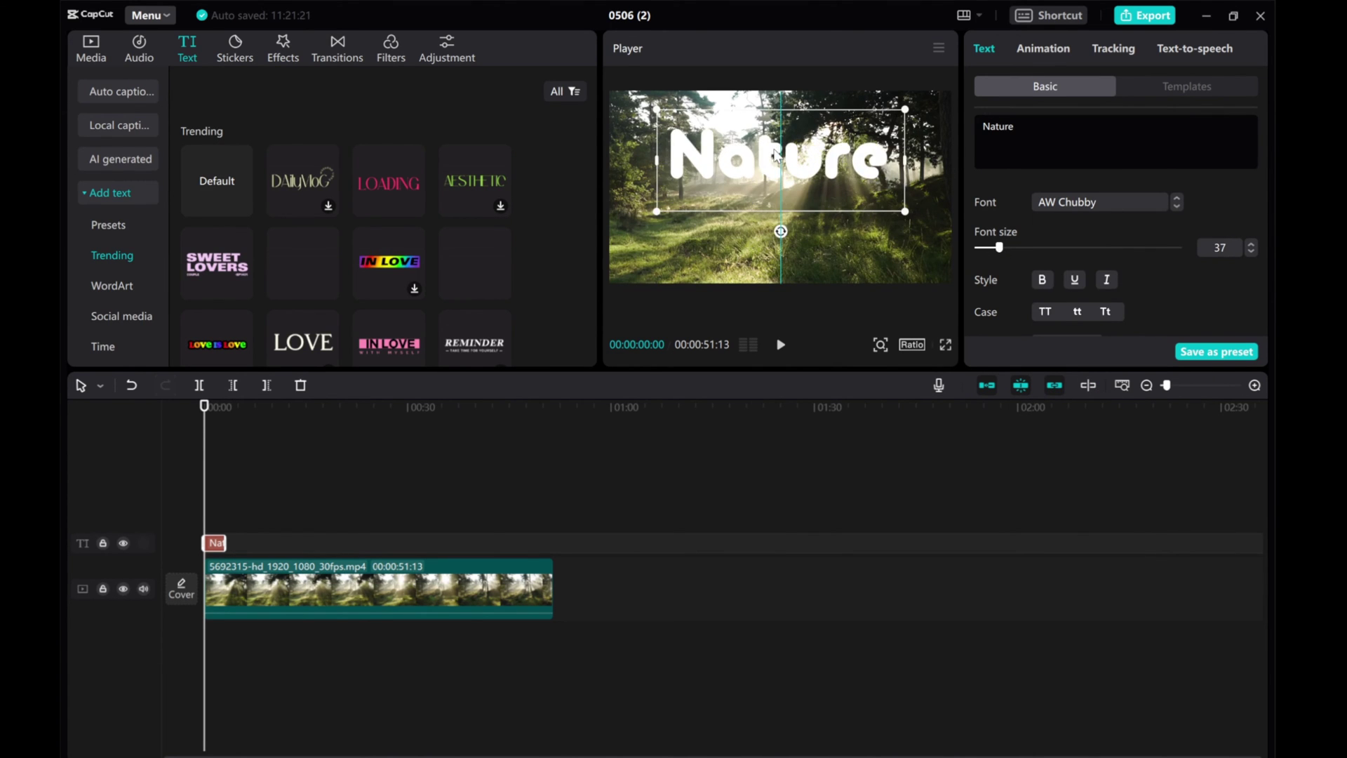
Add a black stroke with a thickness of 22 to the "Nature" text
scroll(1049, 245, "down", 2)
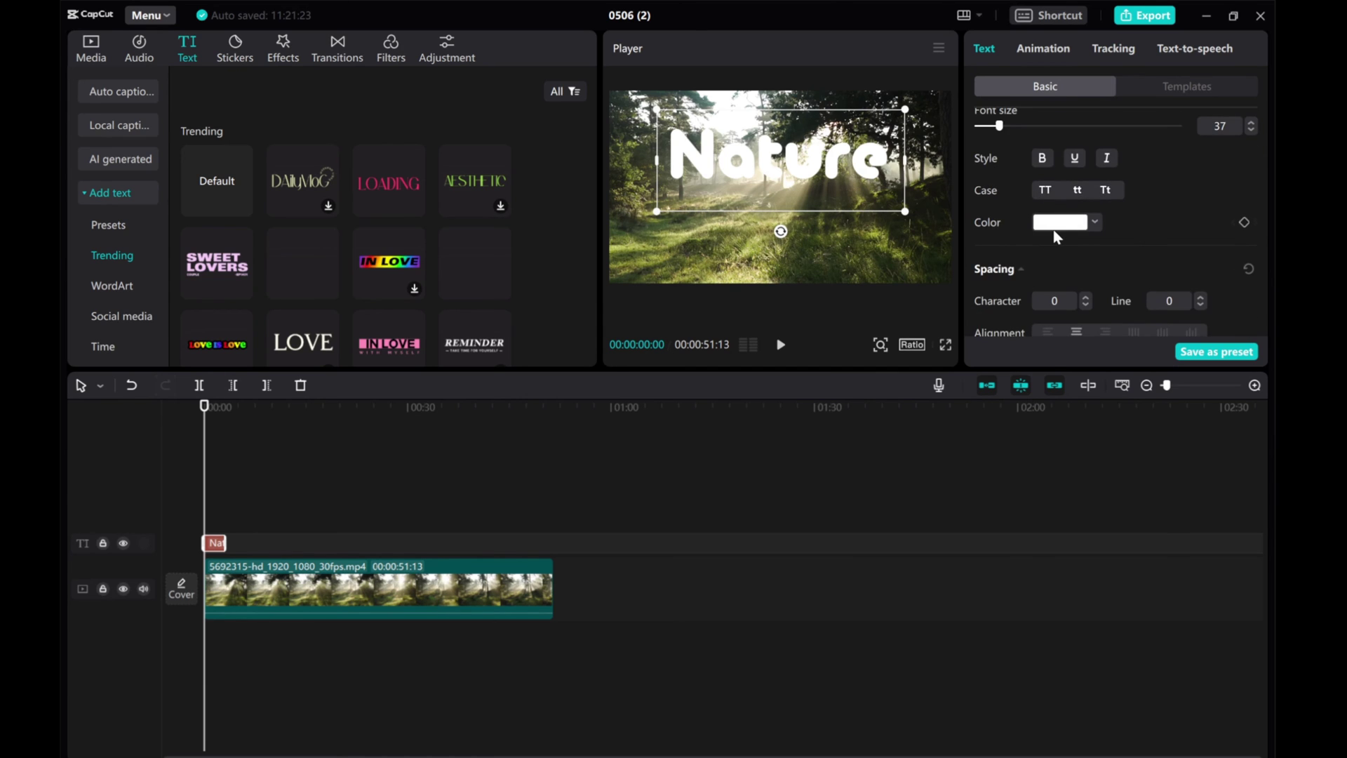
scroll(1053, 243, "down", 5)
scroll(1053, 242, "up", 1)
left_click(979, 189)
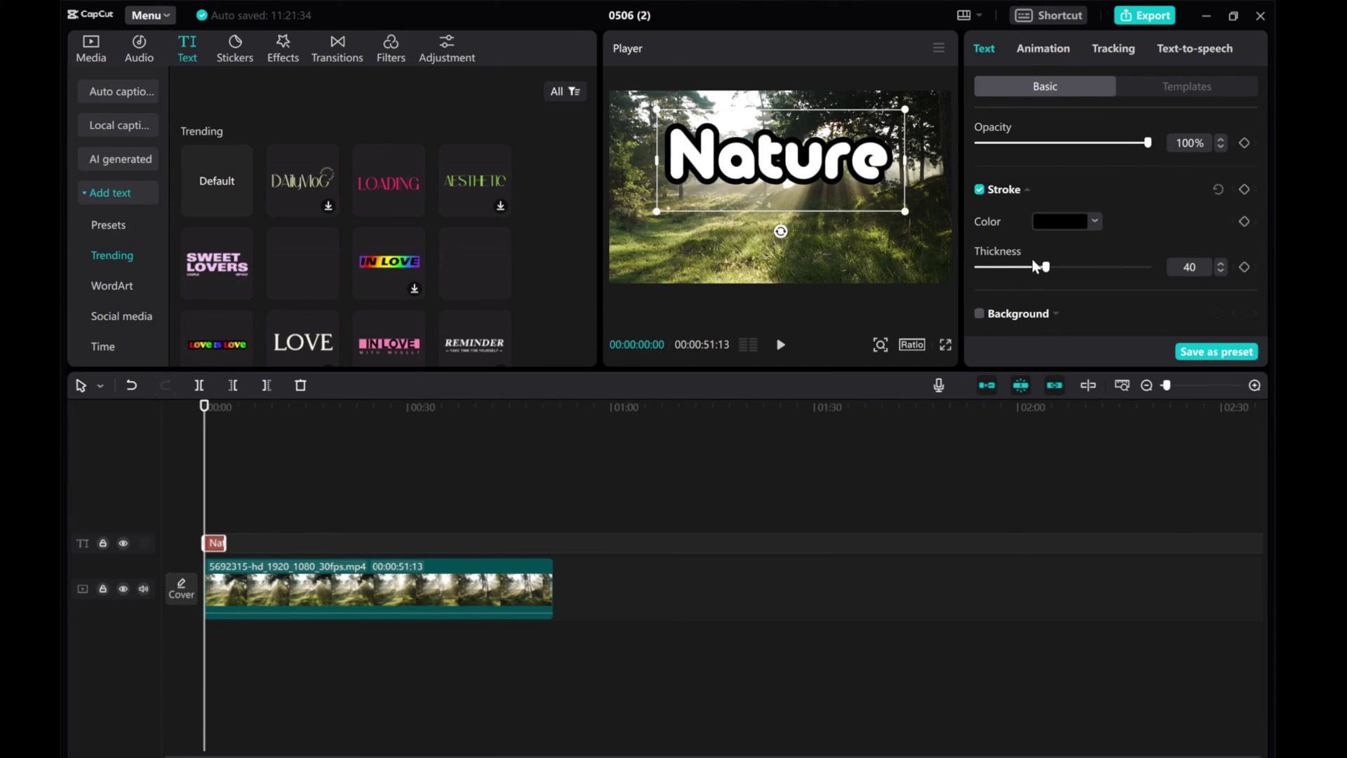
left_click_drag(1033, 263, 1016, 267)
Try a glow effect on the "Nature" text
scroll(1062, 268, "down", 2)
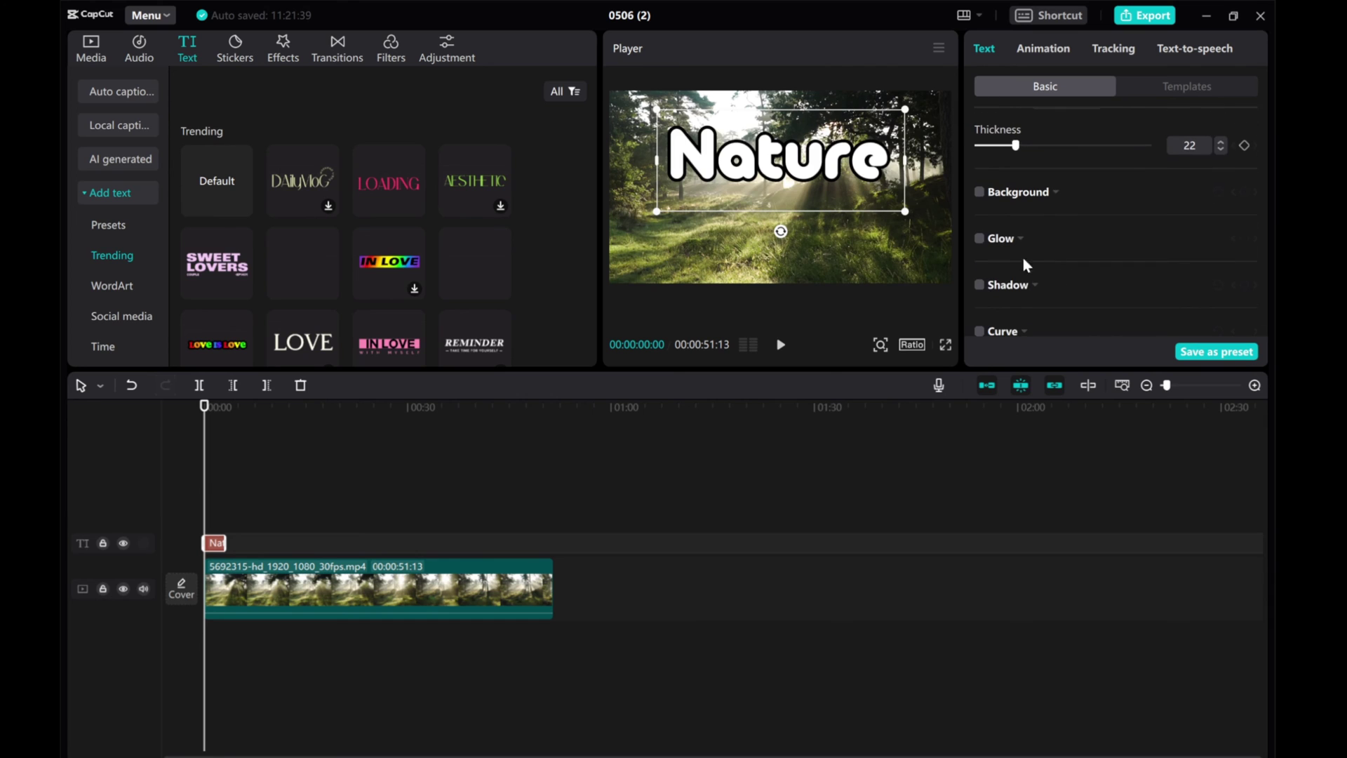
left_click(980, 238)
scroll(1000, 293, "down", 2)
left_click_drag(1050, 261, 1011, 264)
left_click(996, 148)
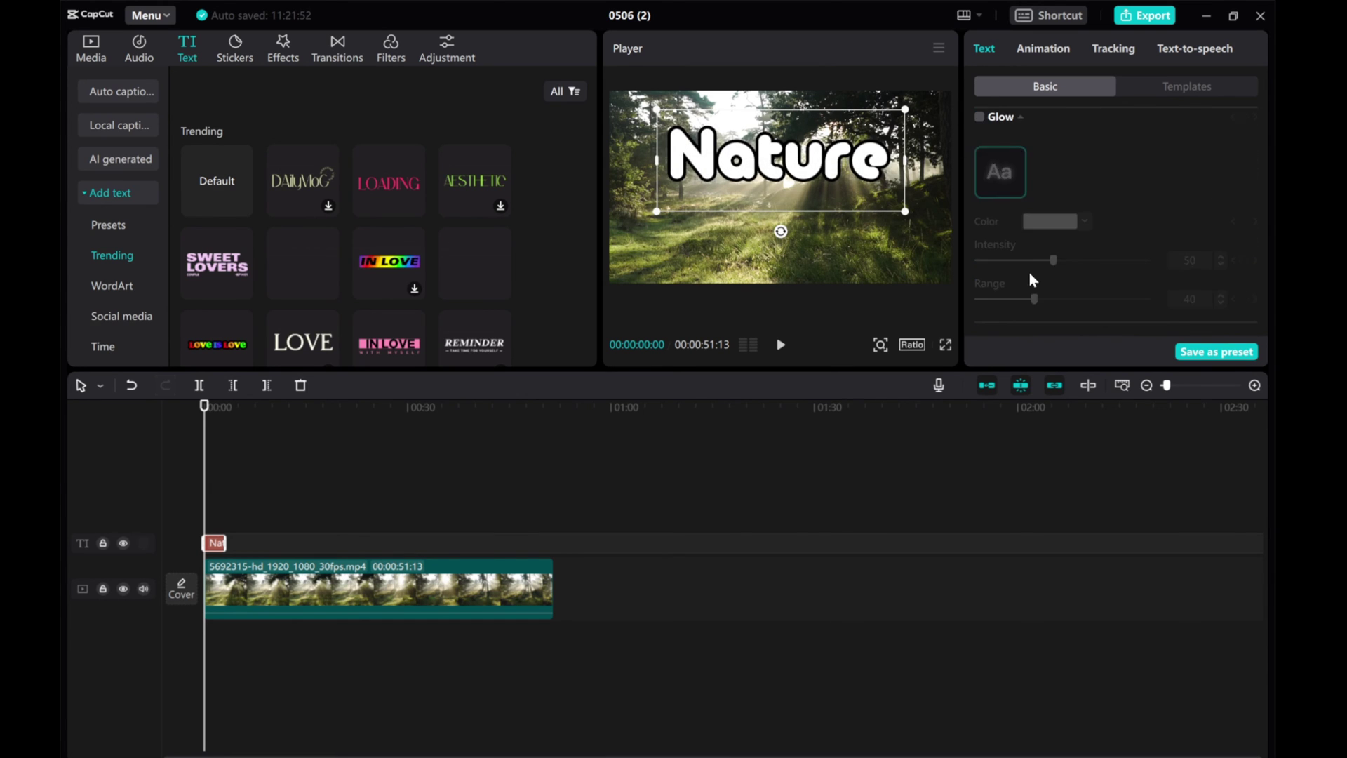
Add a shadow to the "Nature" text with its opacity set to 67%
scroll(1029, 272, "down", 2)
left_click(980, 240)
left_click_drag(1133, 313, 1092, 310)
Curve the "Nature" text into an upward arch with a strength of 72°
scroll(1018, 271, "down", 4)
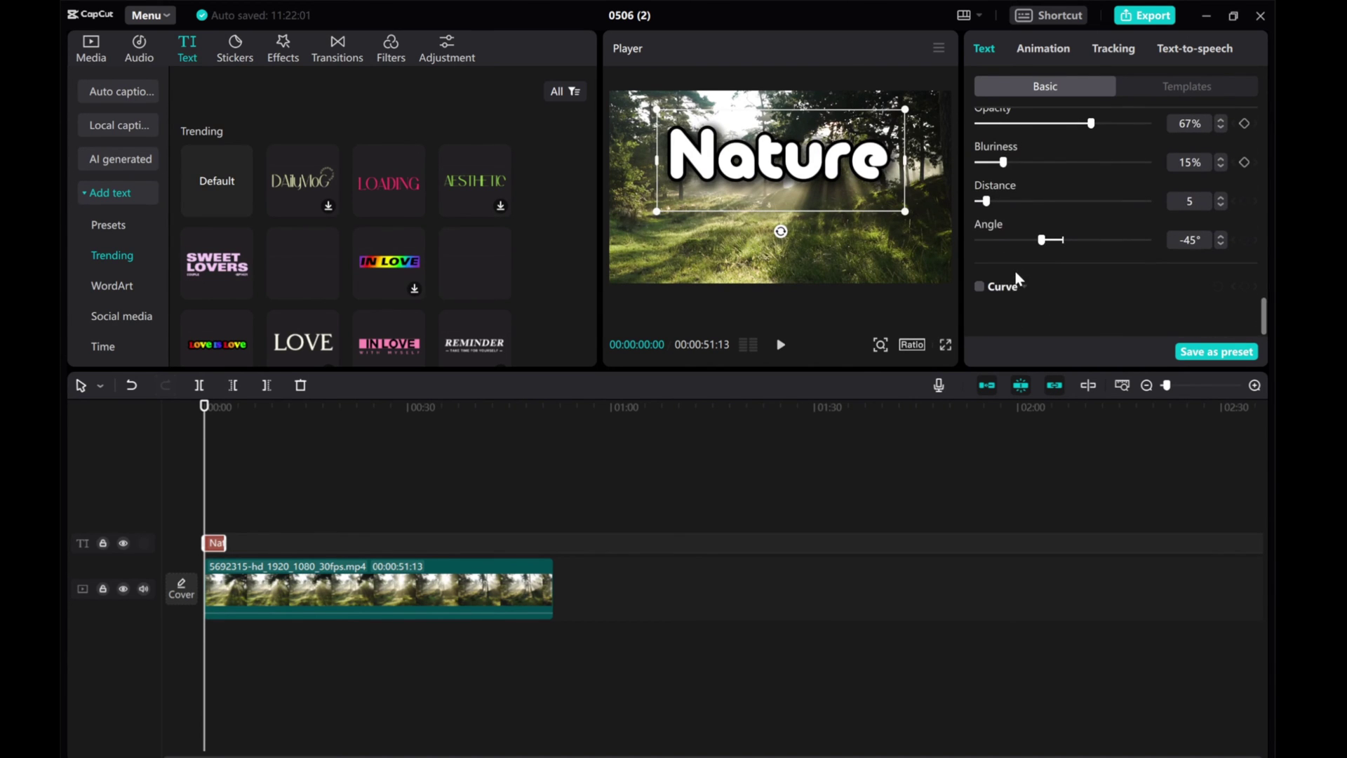
left_click(980, 287)
scroll(1031, 268, "down", 3)
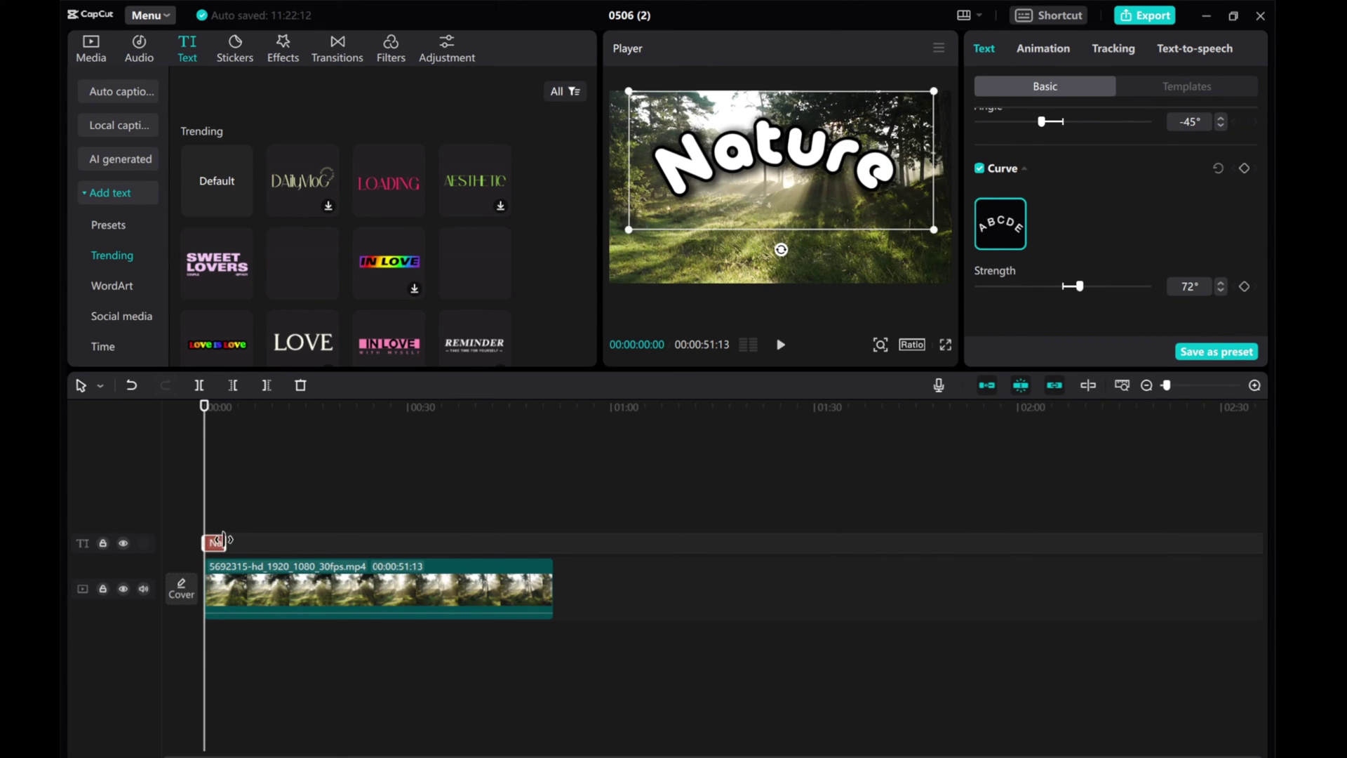
Extend the text clip to the end of the footage and turn it into a compound clip
left_click_drag(224, 540, 555, 542)
right_click(387, 548)
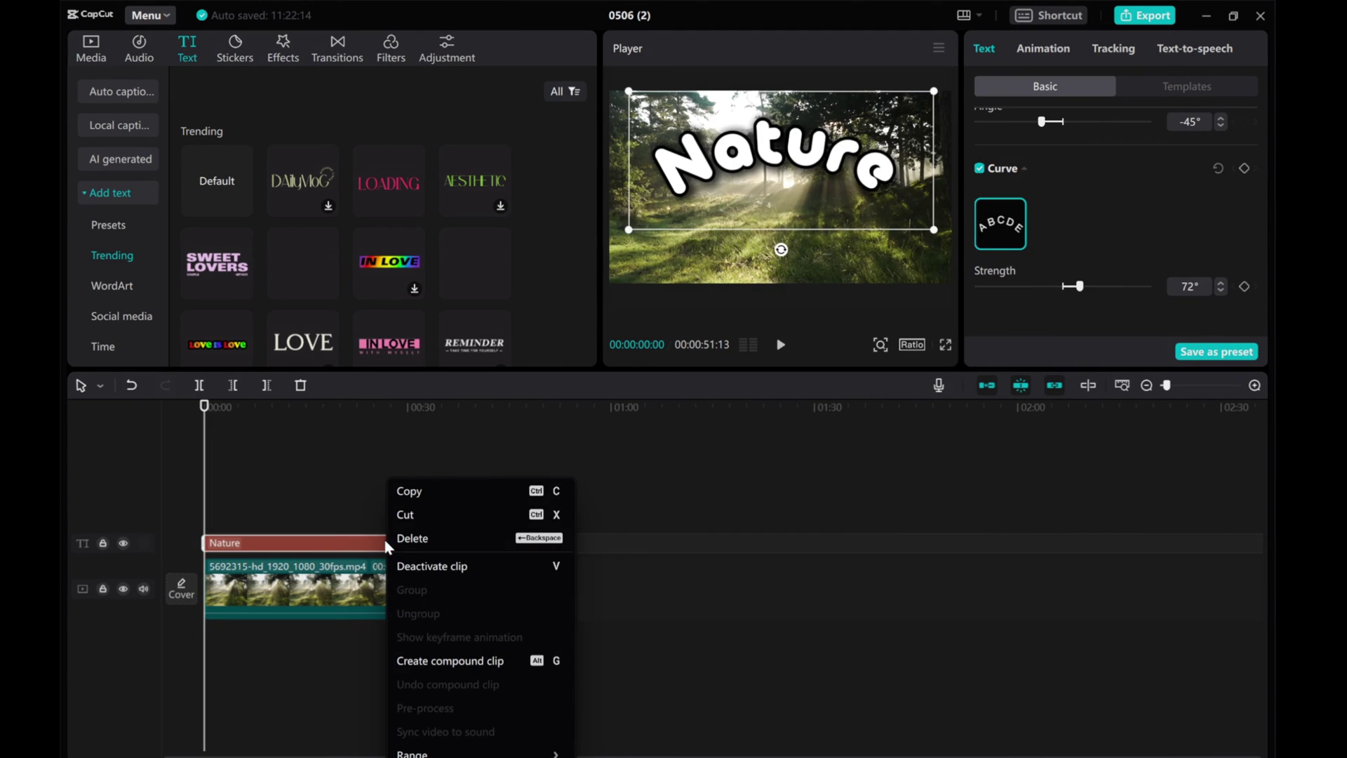
left_click(424, 661)
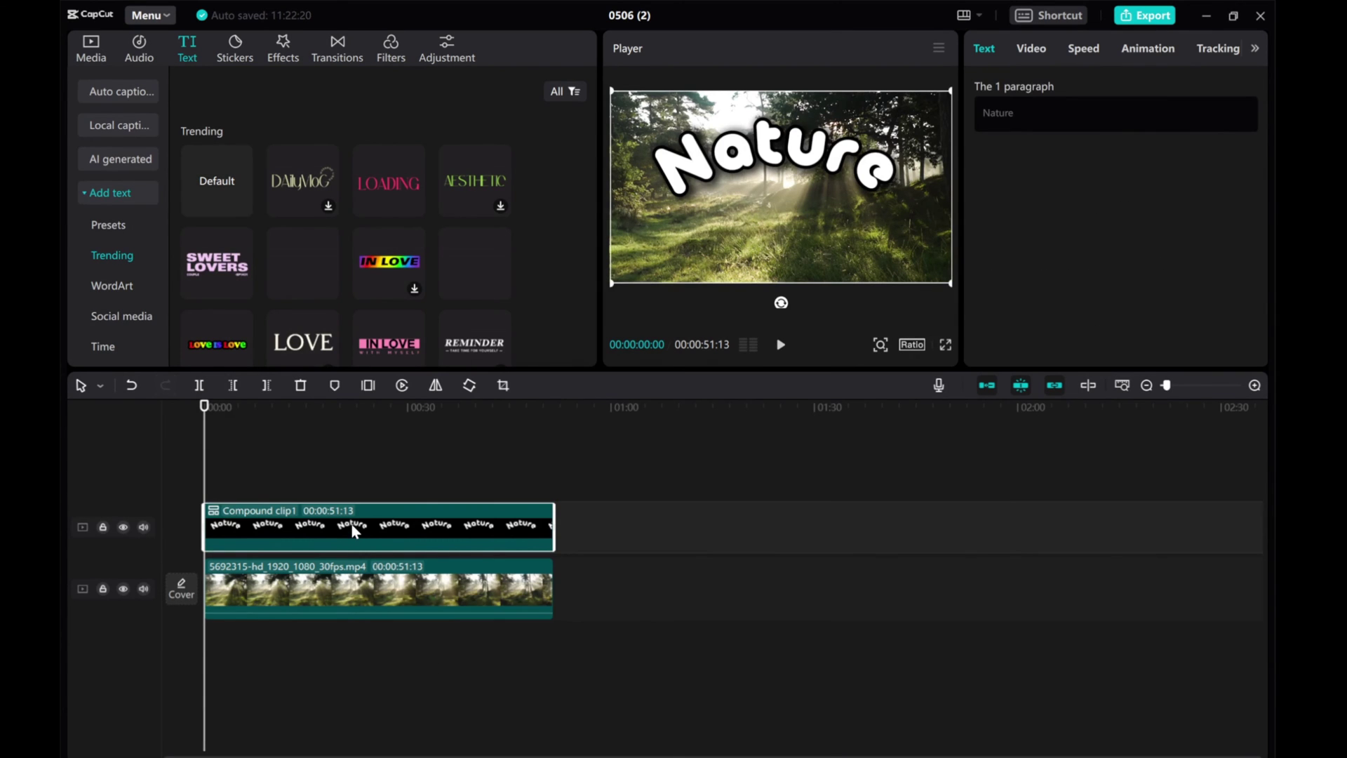
left_click(436, 387)
left_click(436, 386)
Duplicate the text's compound clip onto a new track above the original
right_click(398, 527)
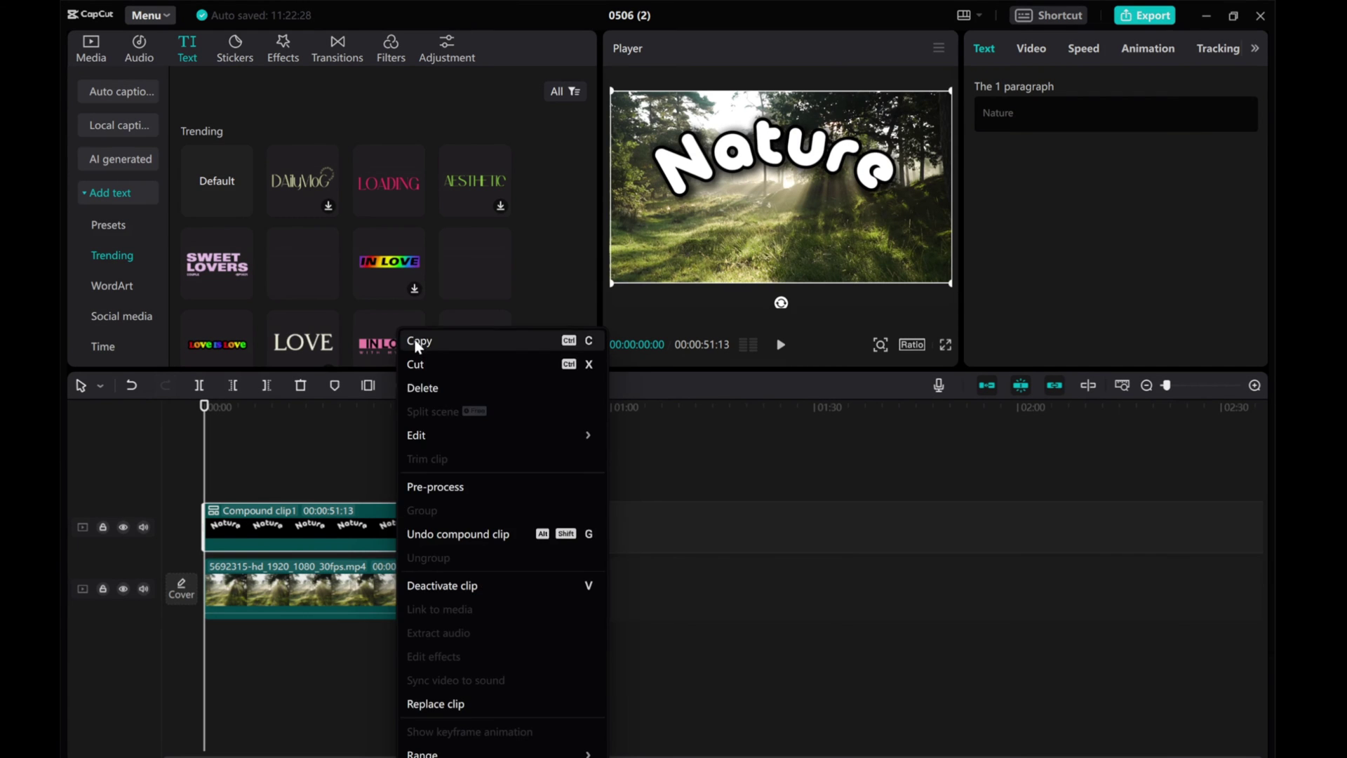
left_click(412, 339)
key("ctrl+v")
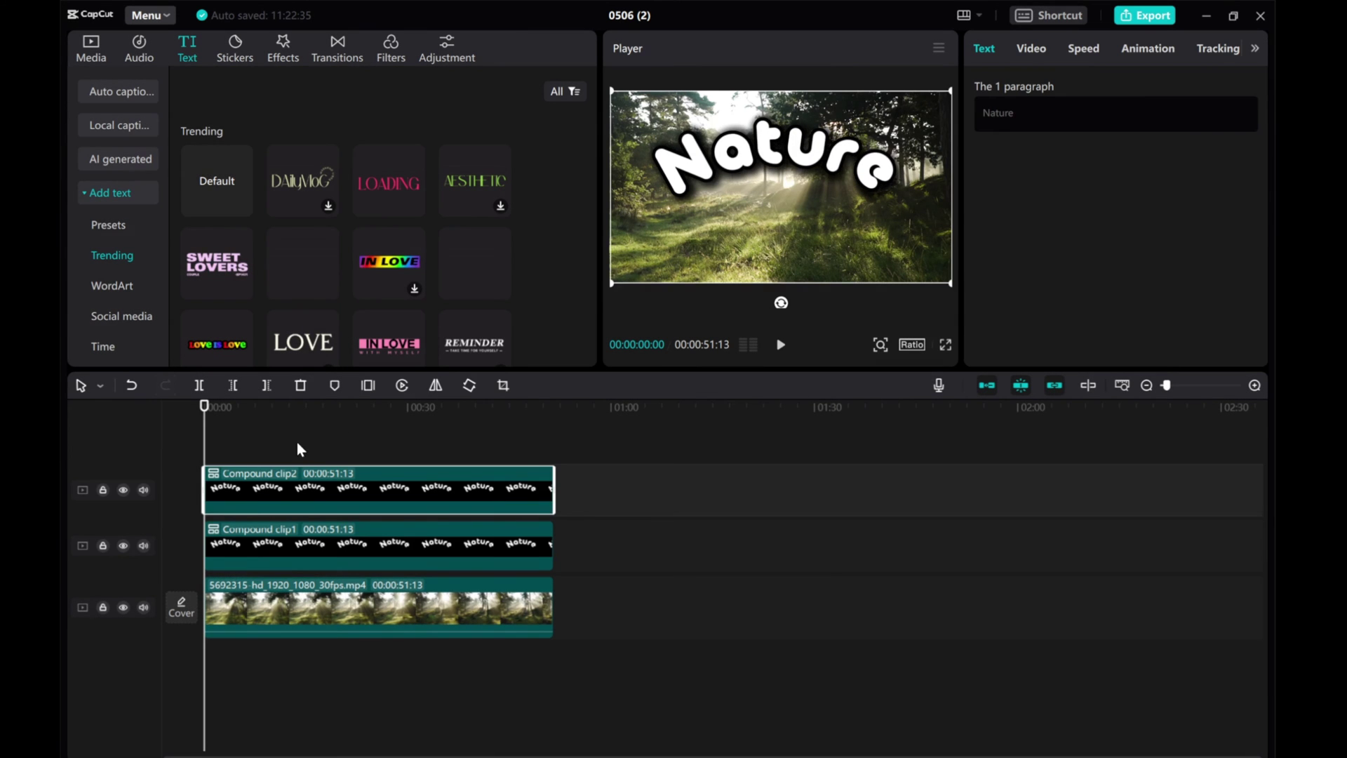
Try mirroring the upper copy of the text's compound clip horizontally
left_click(435, 387)
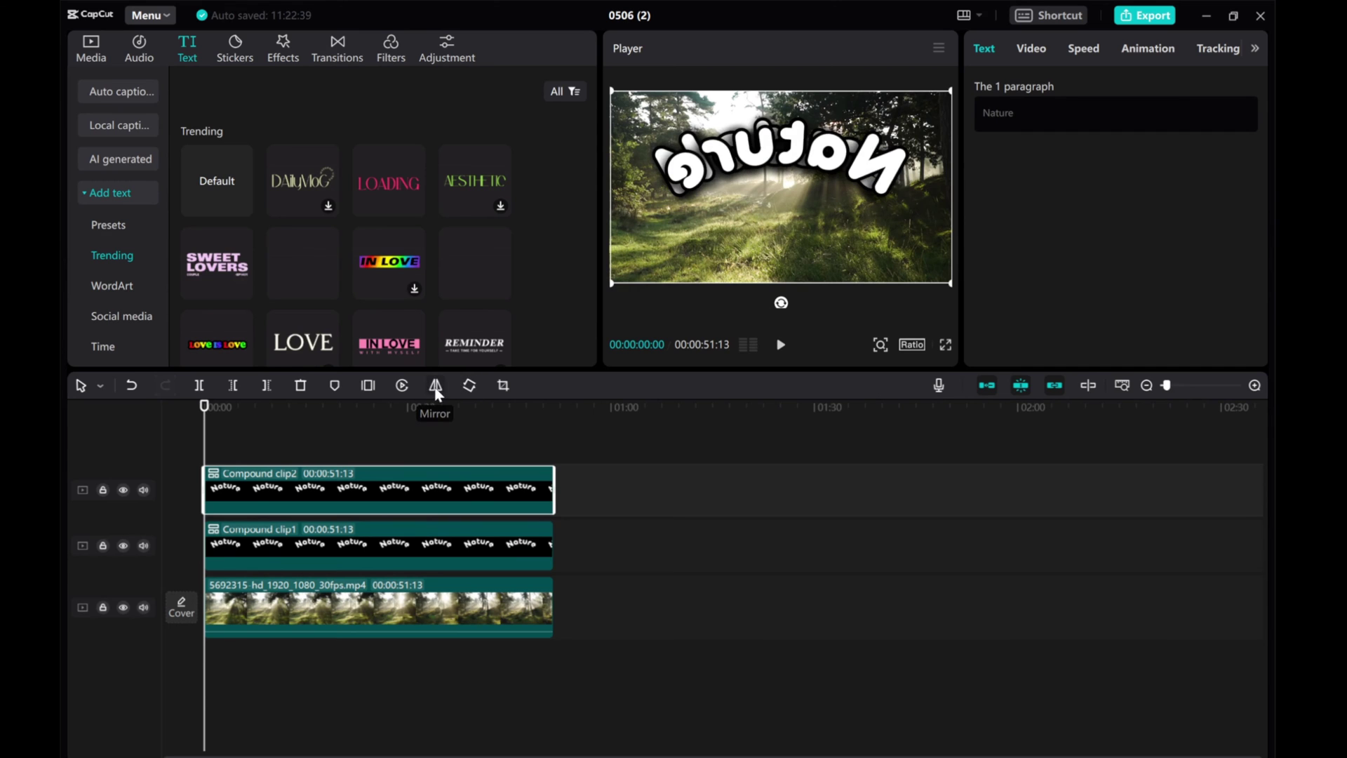
left_click(436, 387)
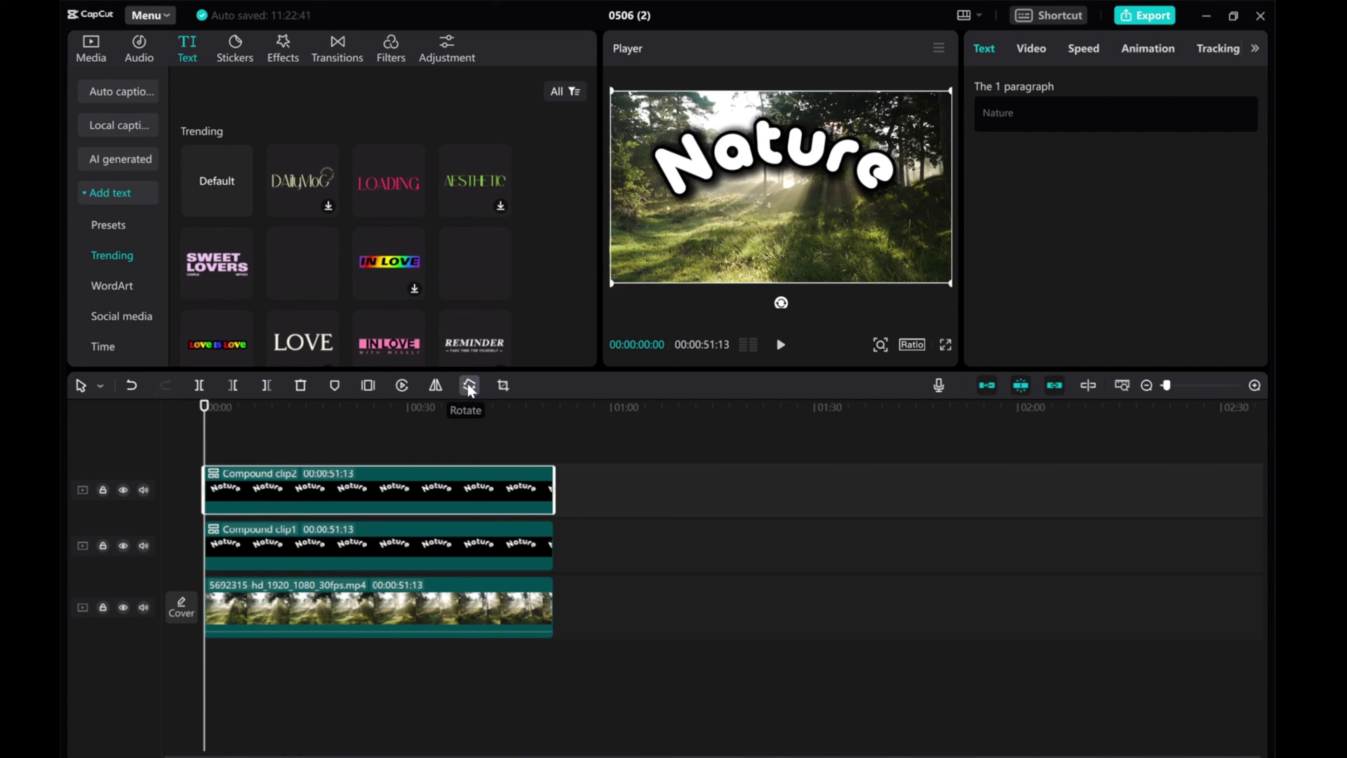
Turn the text copy into a flipped reflection by rotating it 180° and mirroring it, place it below the original, and put the original on the top track
left_click(470, 387)
left_click(469, 387)
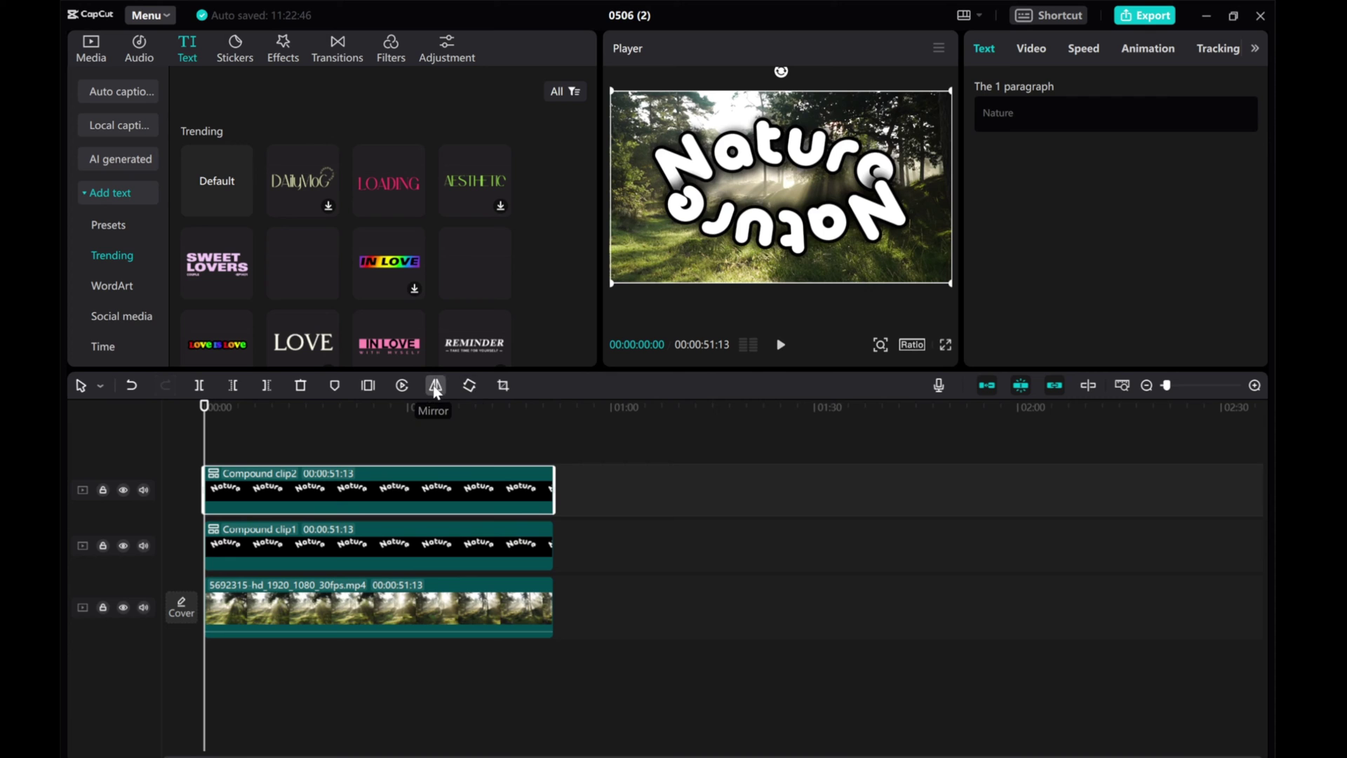
left_click(436, 388)
left_click_drag(772, 240, 806, 252)
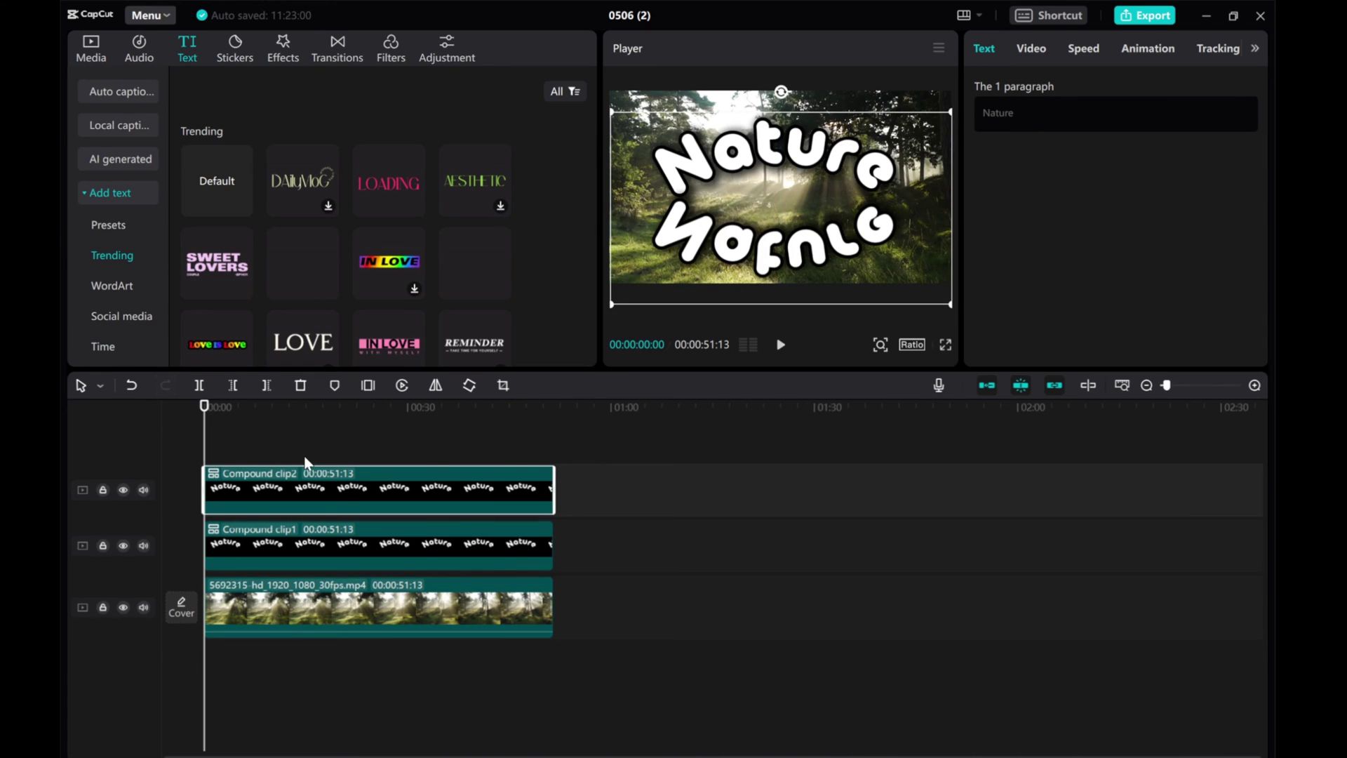
left_click_drag(317, 545, 288, 468)
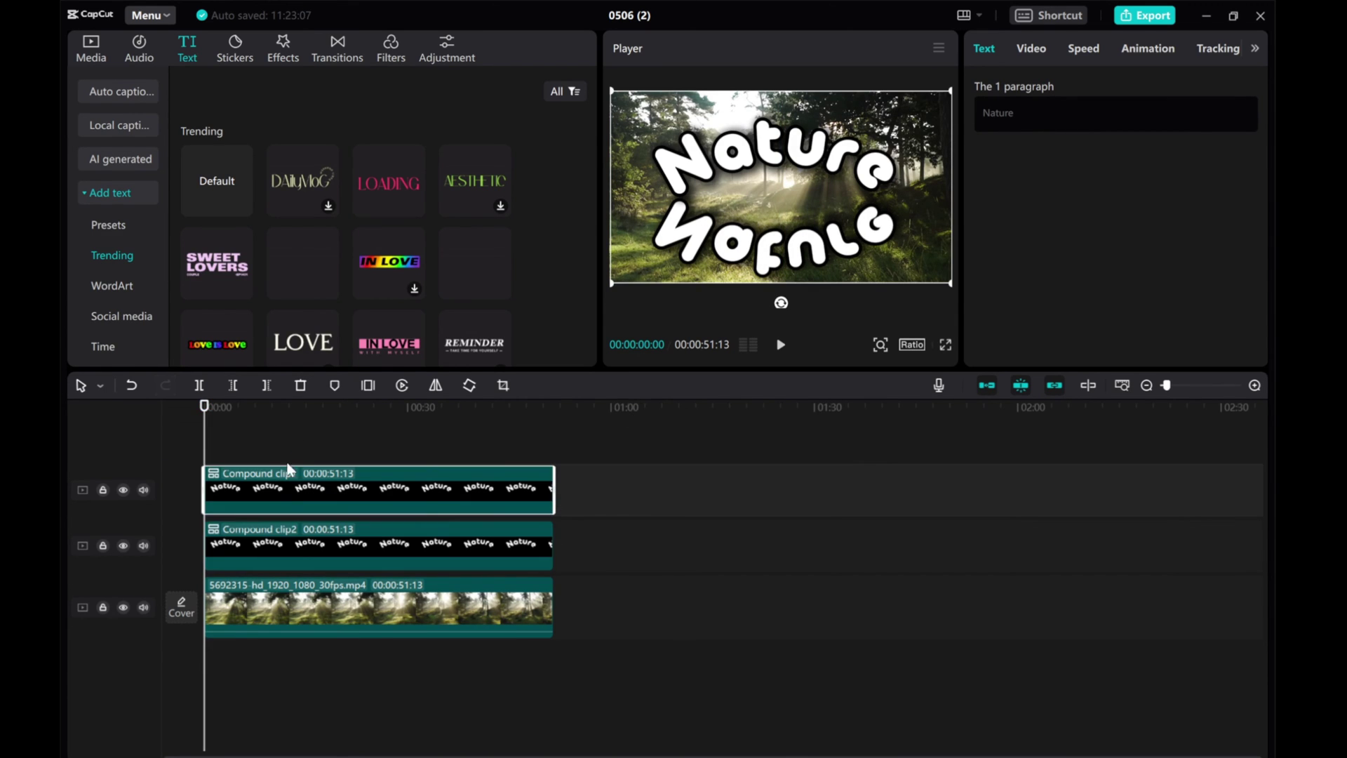
Try the Wiper entrance animation on the original text's compound clip with a duration of 24.8 s
left_click(1144, 47)
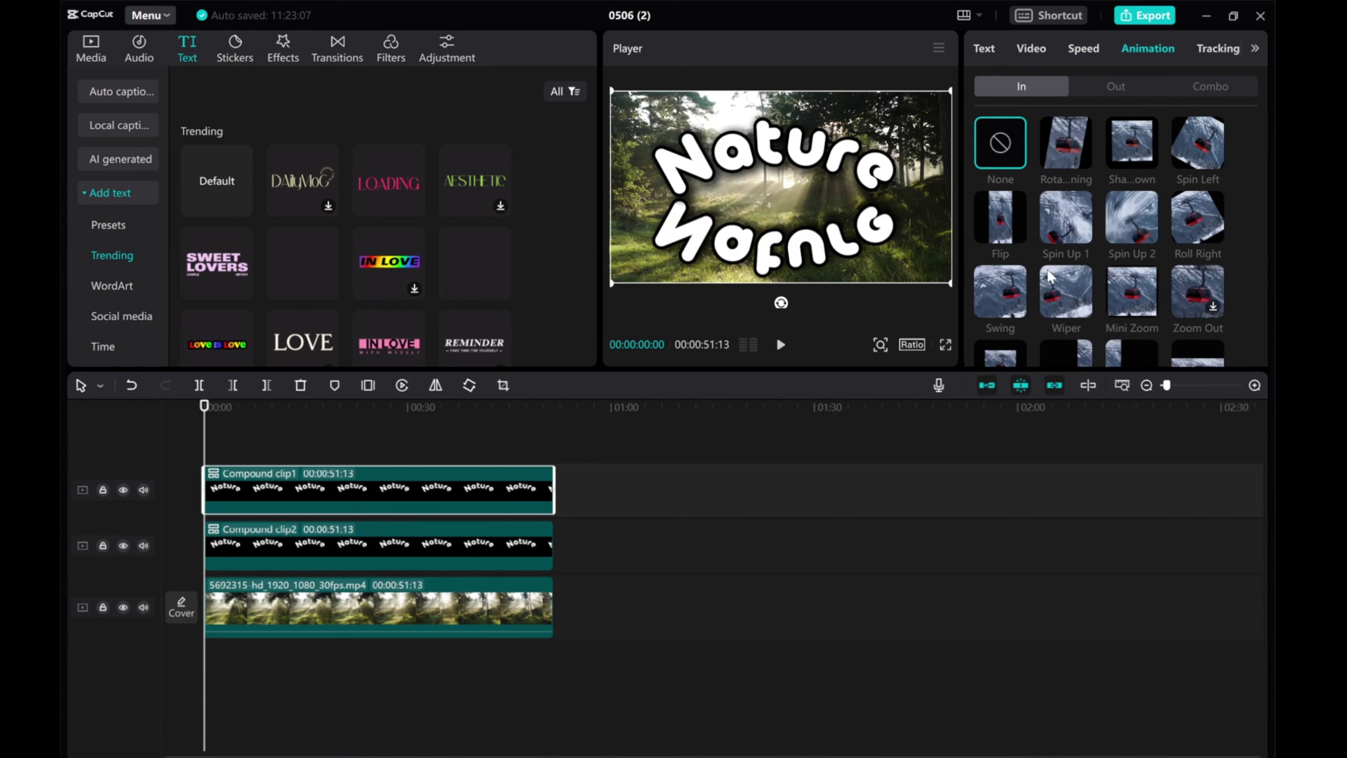
scroll(1048, 274, "down", 1)
left_click(1059, 216)
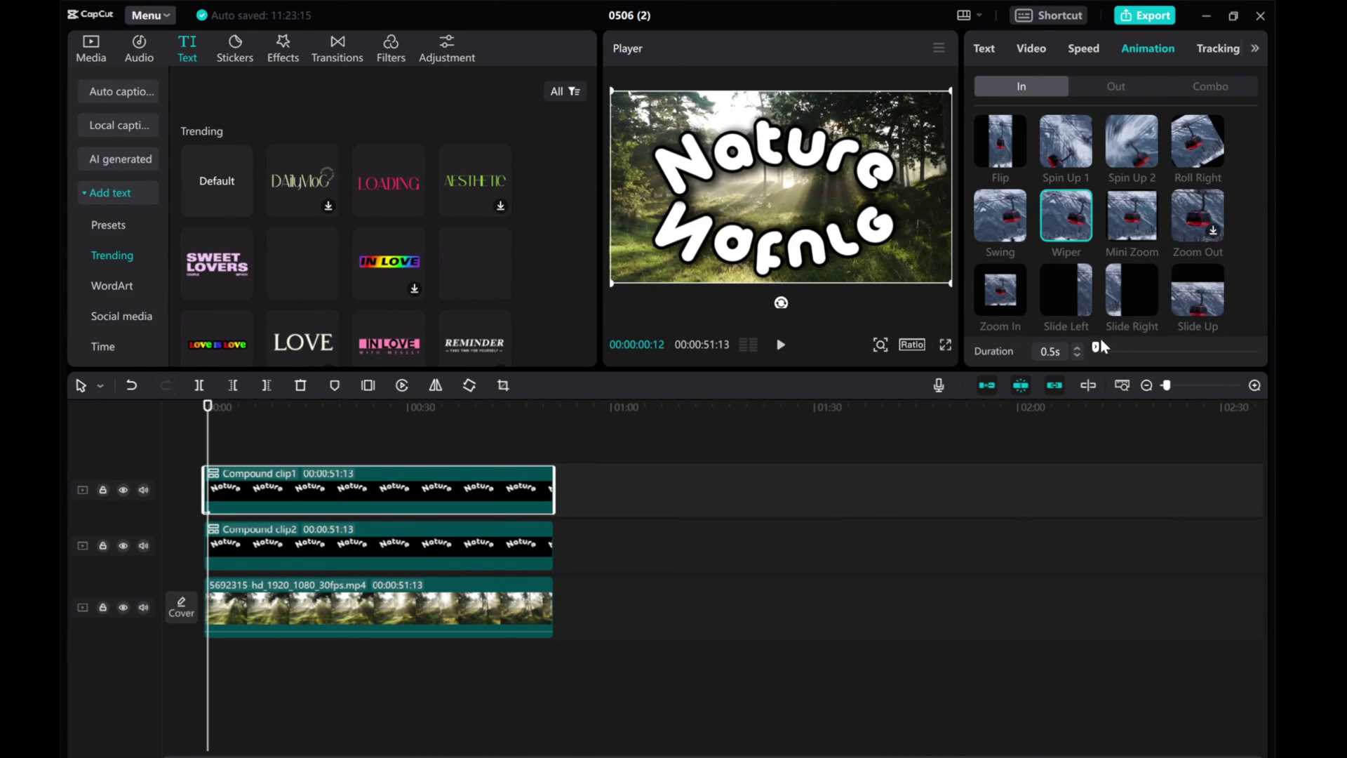
left_click_drag(1101, 344, 1176, 350)
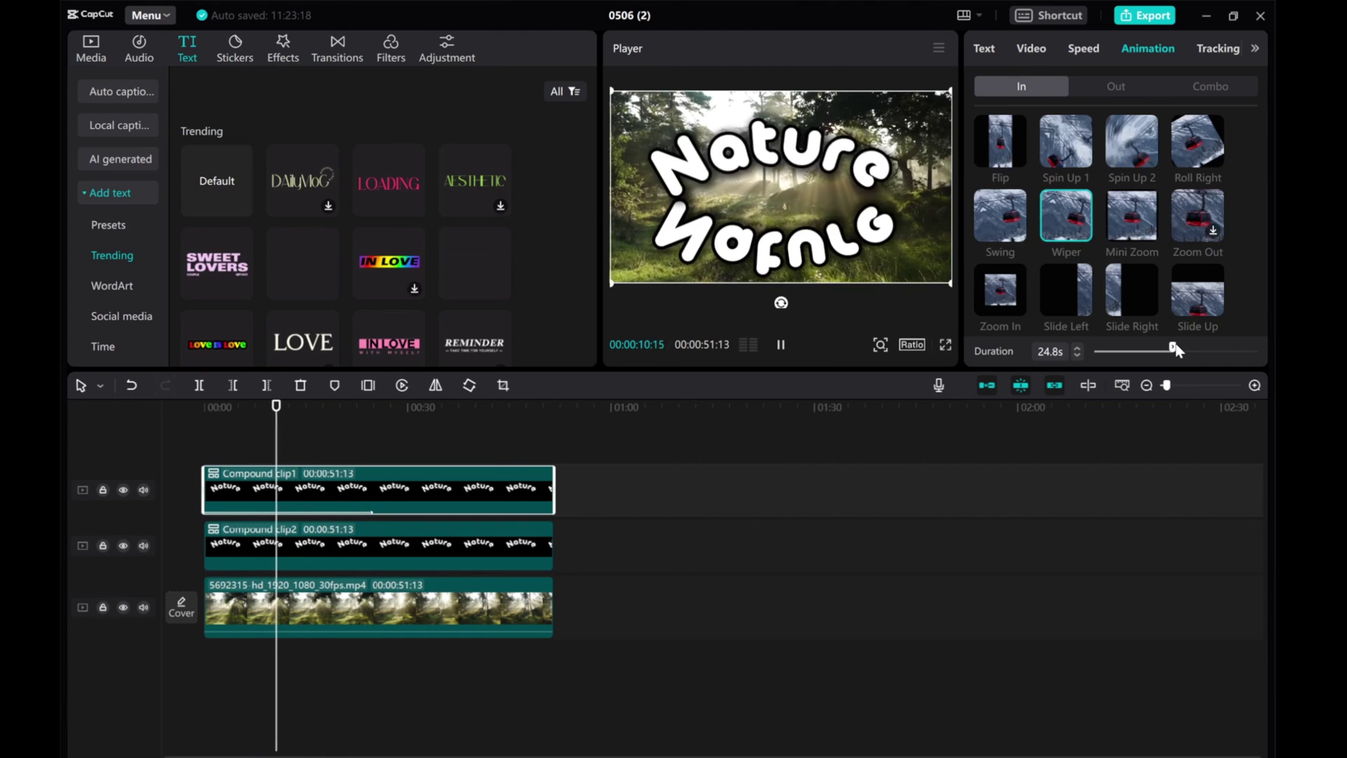
Switch the original text's entrance animation to Slide Right with a duration of 9.5 s
left_click(1061, 295)
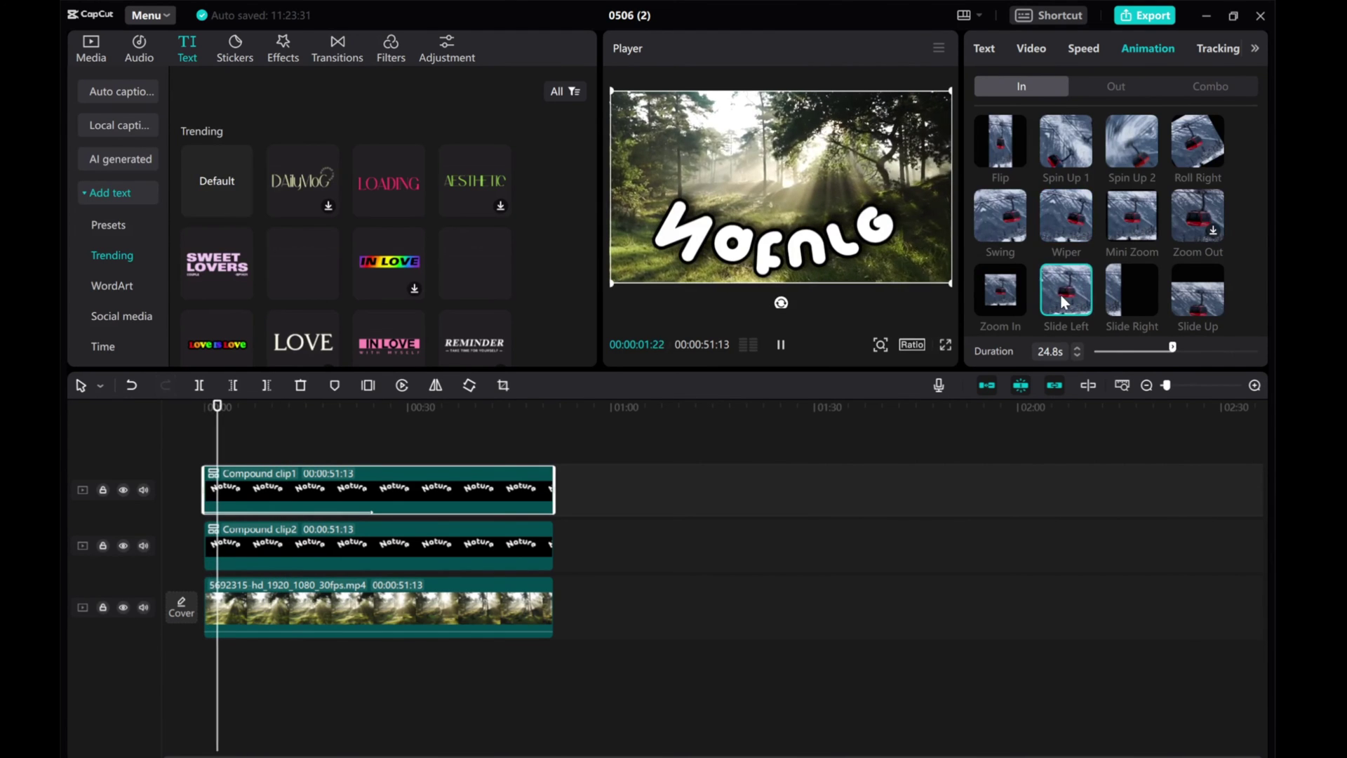
left_click_drag(1173, 348, 1139, 349)
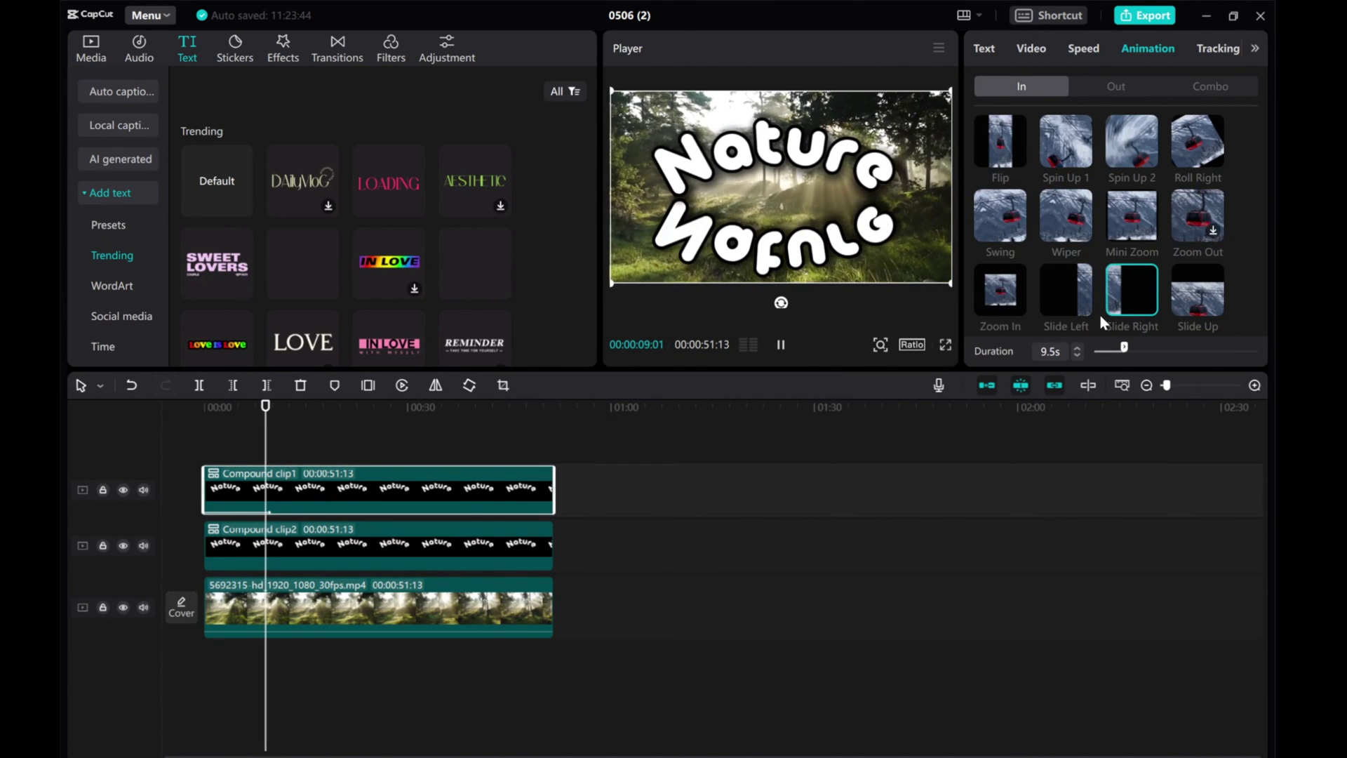
Try the Slide Left entrance animation on the reflection's compound clip
left_click(427, 560)
left_click(1144, 49)
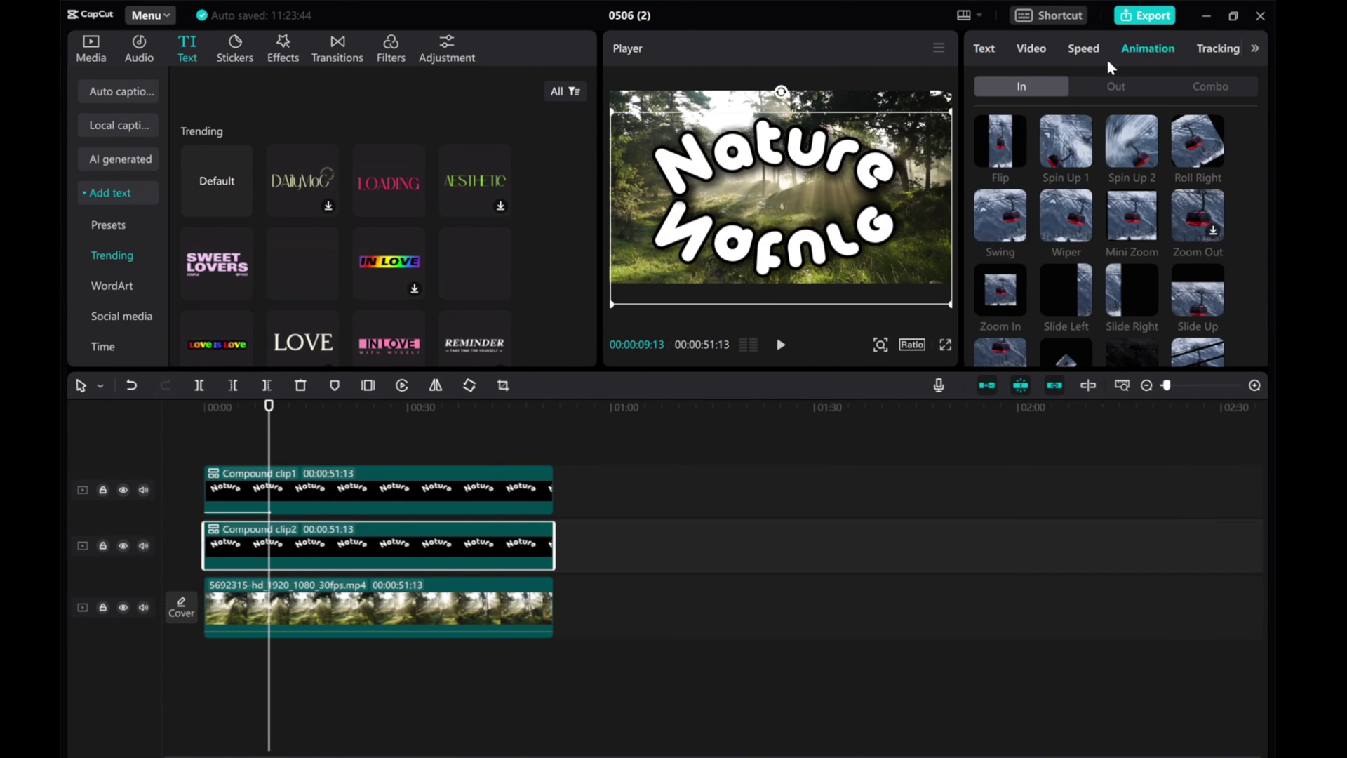
left_click(1065, 293)
Play back the opening of the titles to check the original text sliding in above the reflection
left_click(410, 486)
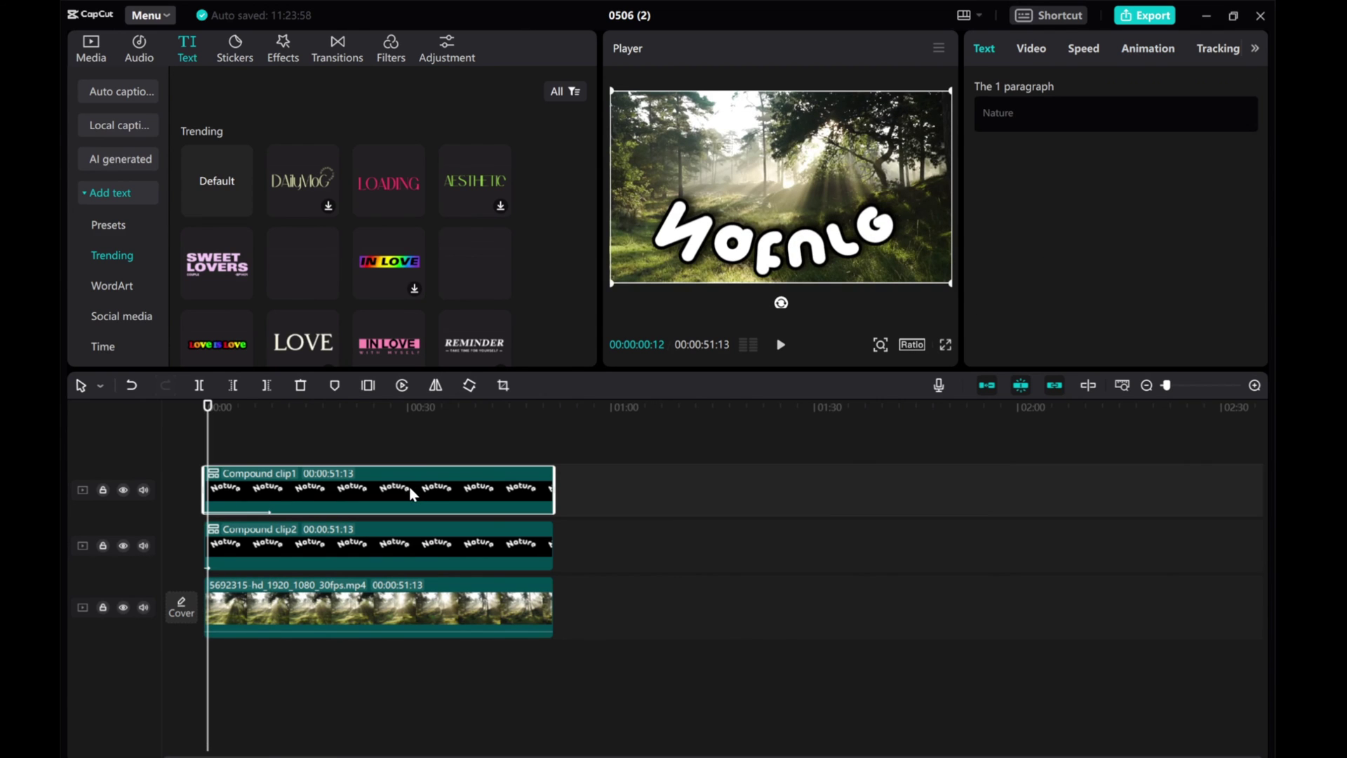
left_click(780, 347)
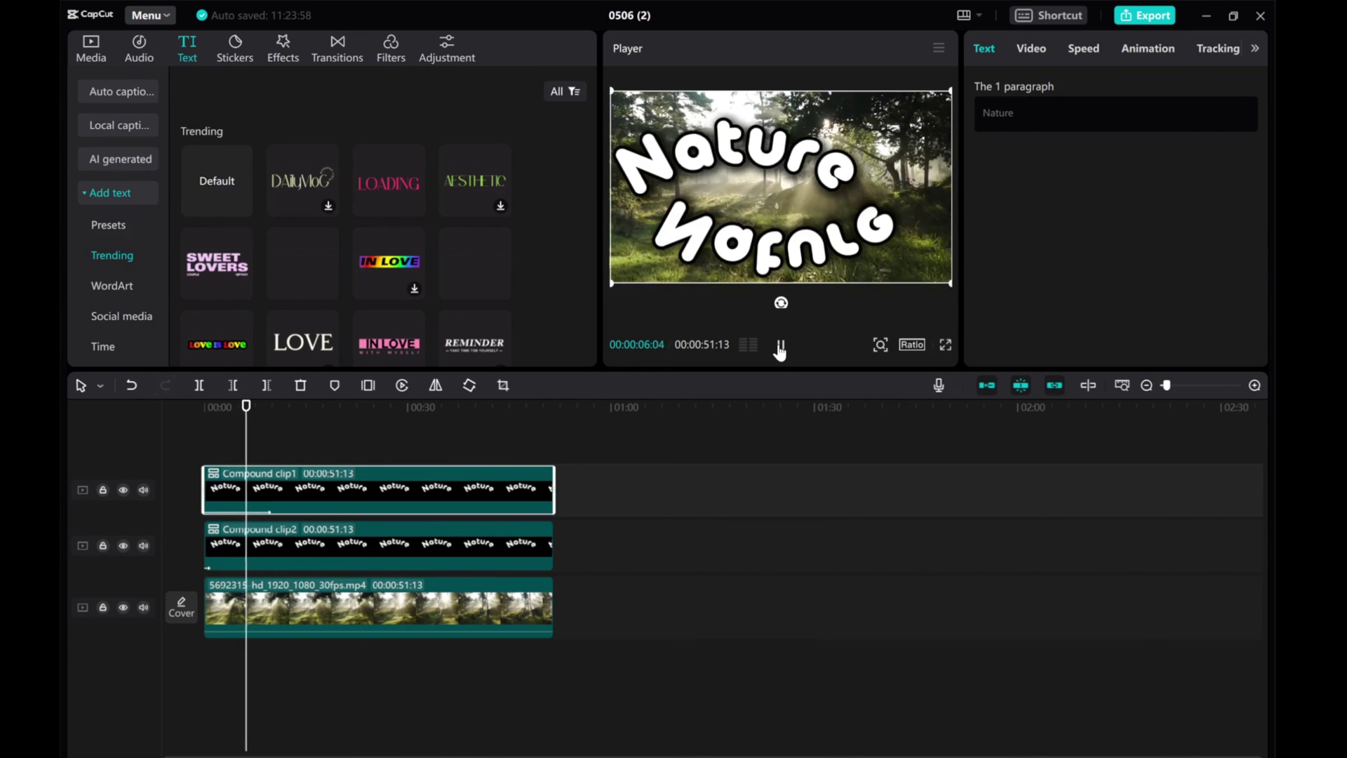
left_click(781, 347)
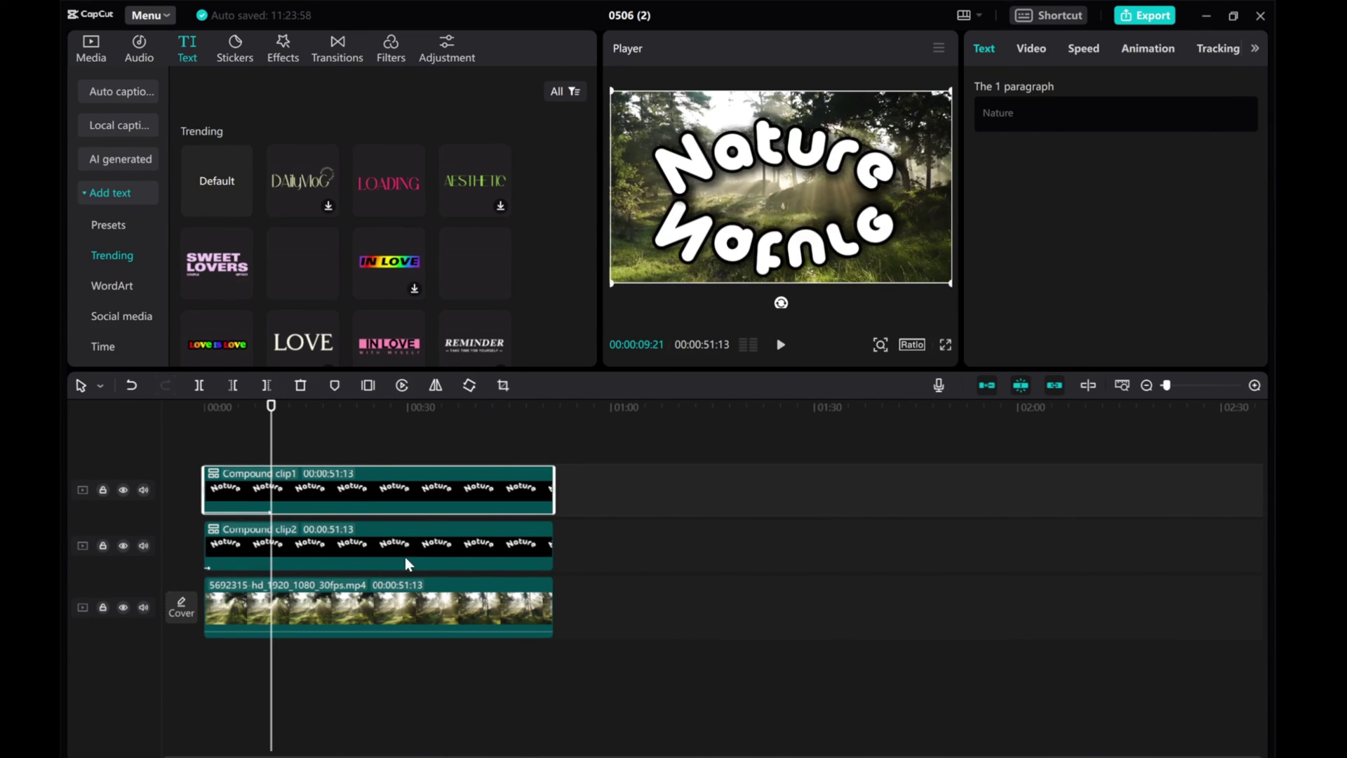
Try the Spin Up 2 entrance animation on the reflection clip and check the combo animations
left_click(411, 547)
left_click(1125, 49)
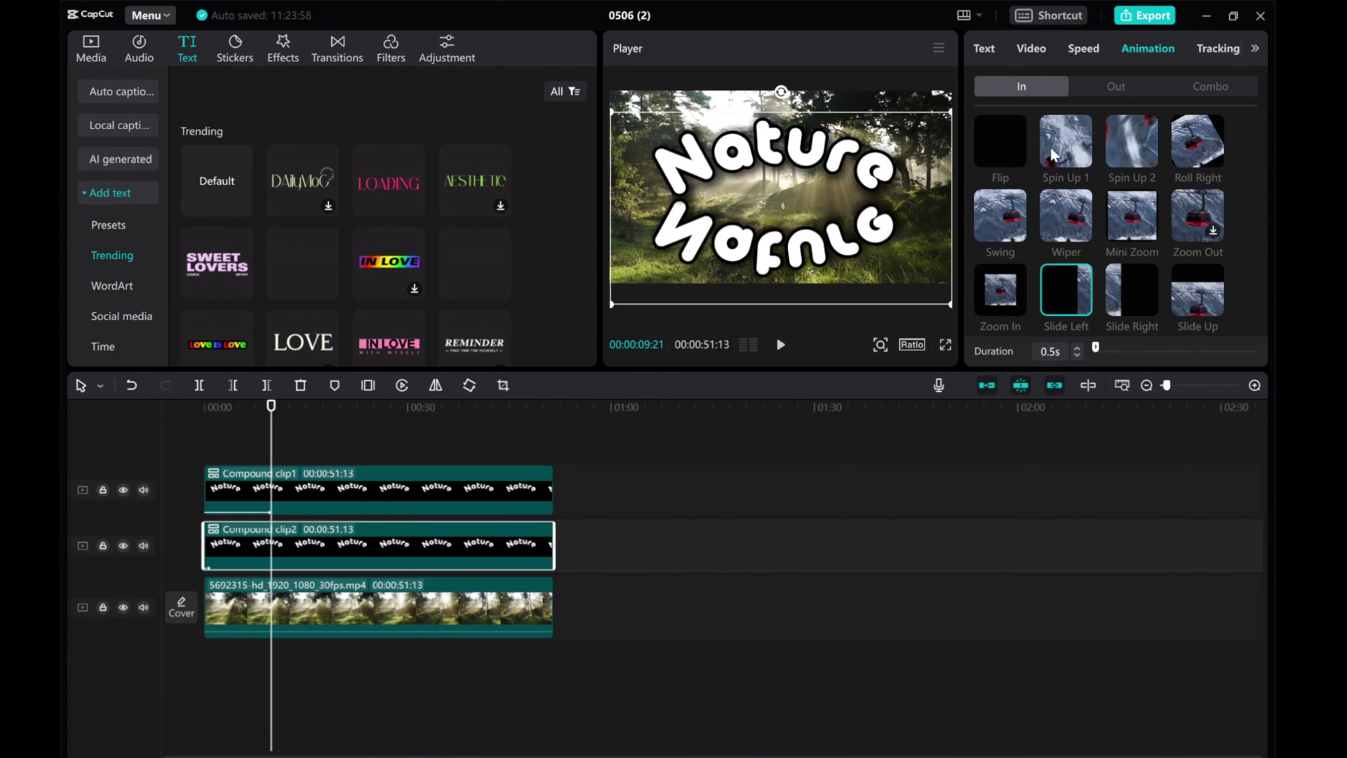
left_click(1130, 151)
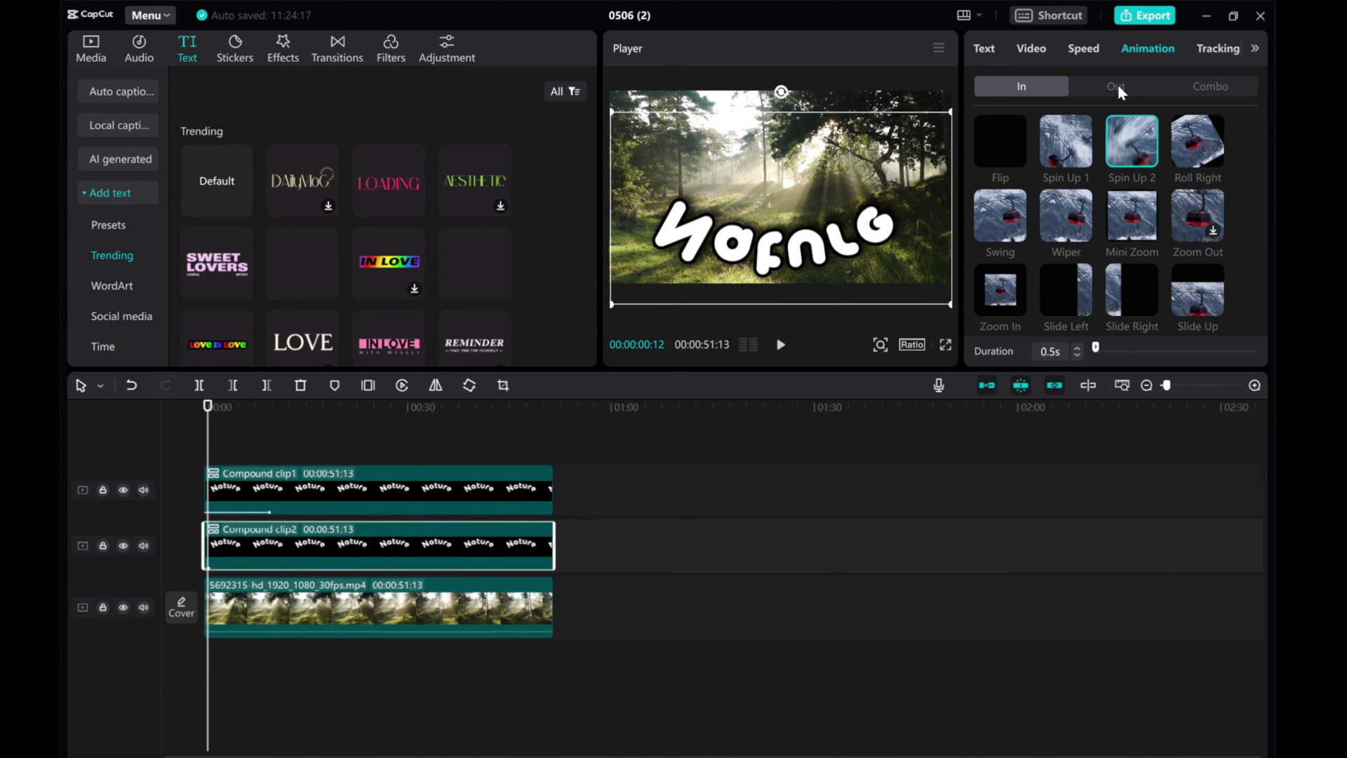
left_click(1211, 85)
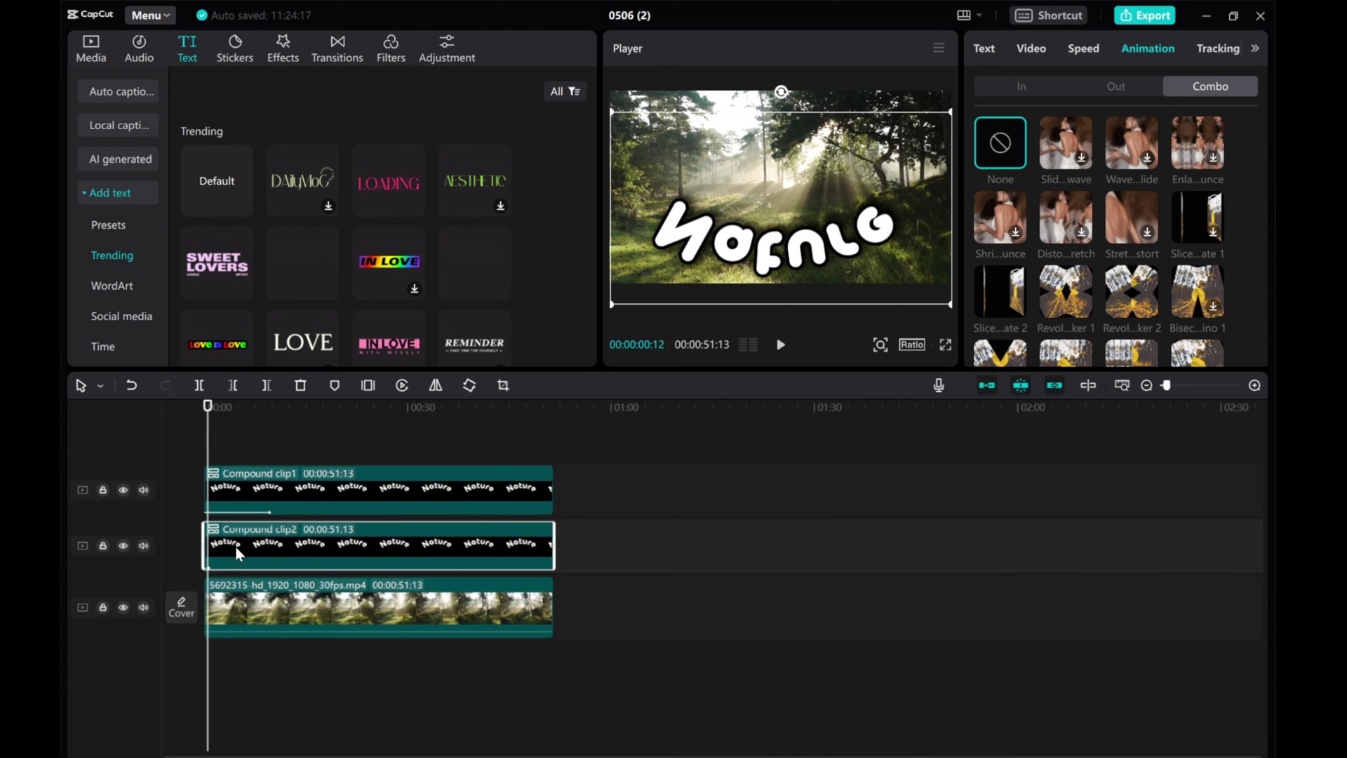
Trim the start of the reflection clip to the 10-second mark and preview the titles from the beginning
left_click_drag(207, 439, 273, 450)
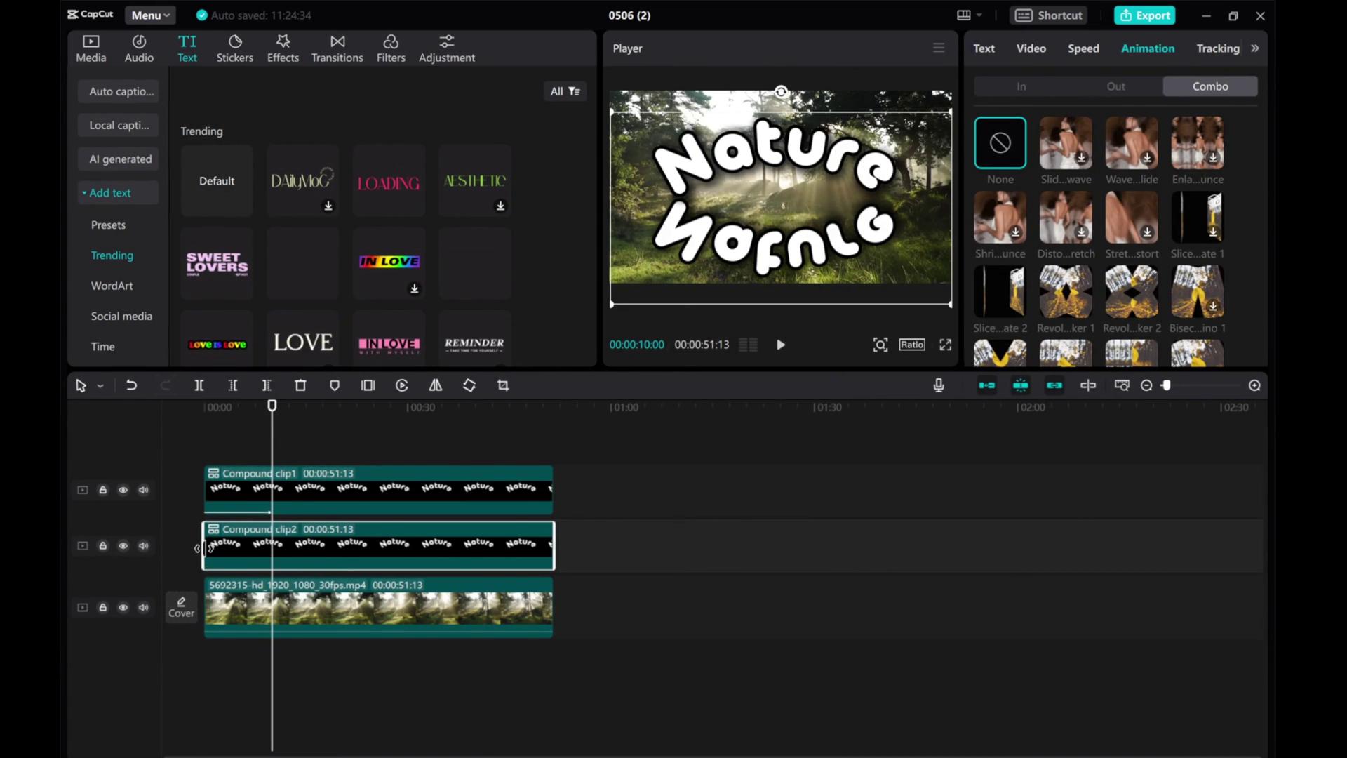
left_click_drag(205, 547, 272, 547)
key("Home")
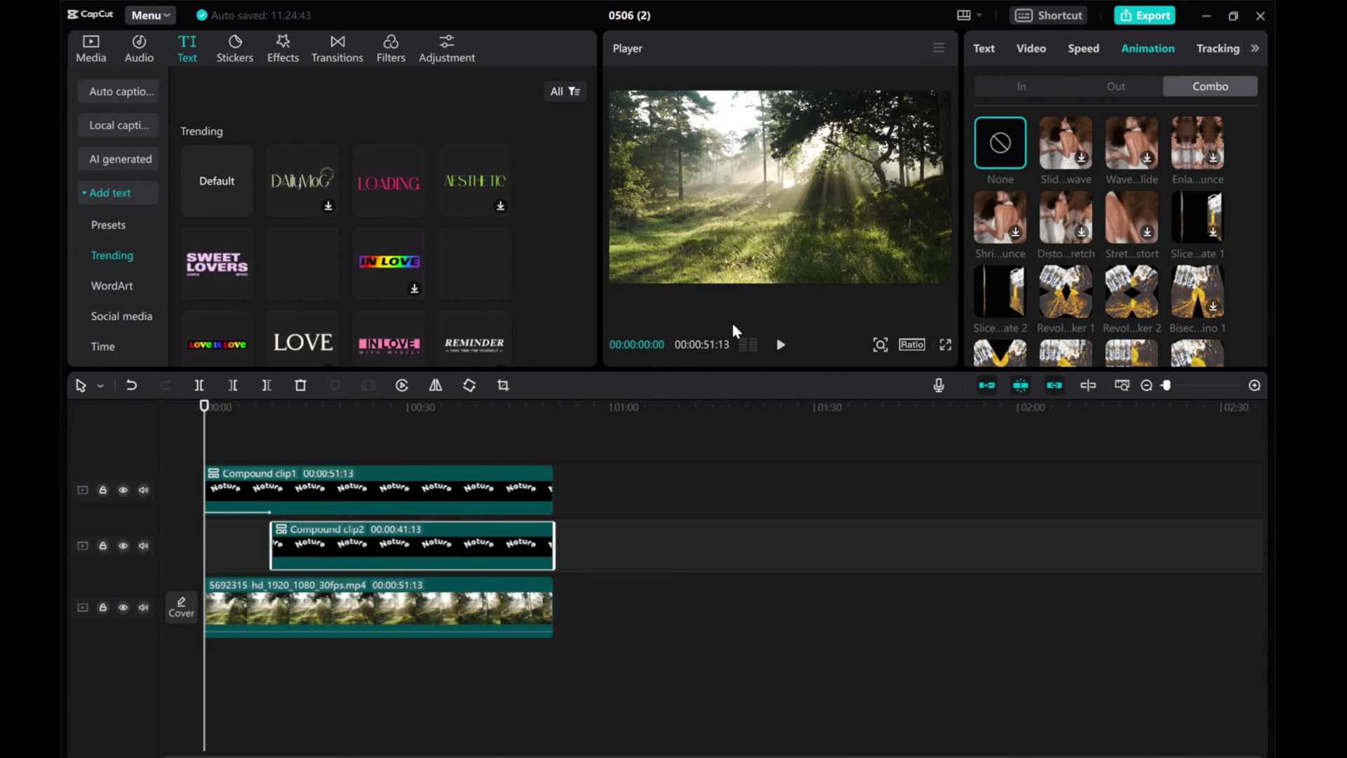
left_click(781, 345)
left_click(781, 344)
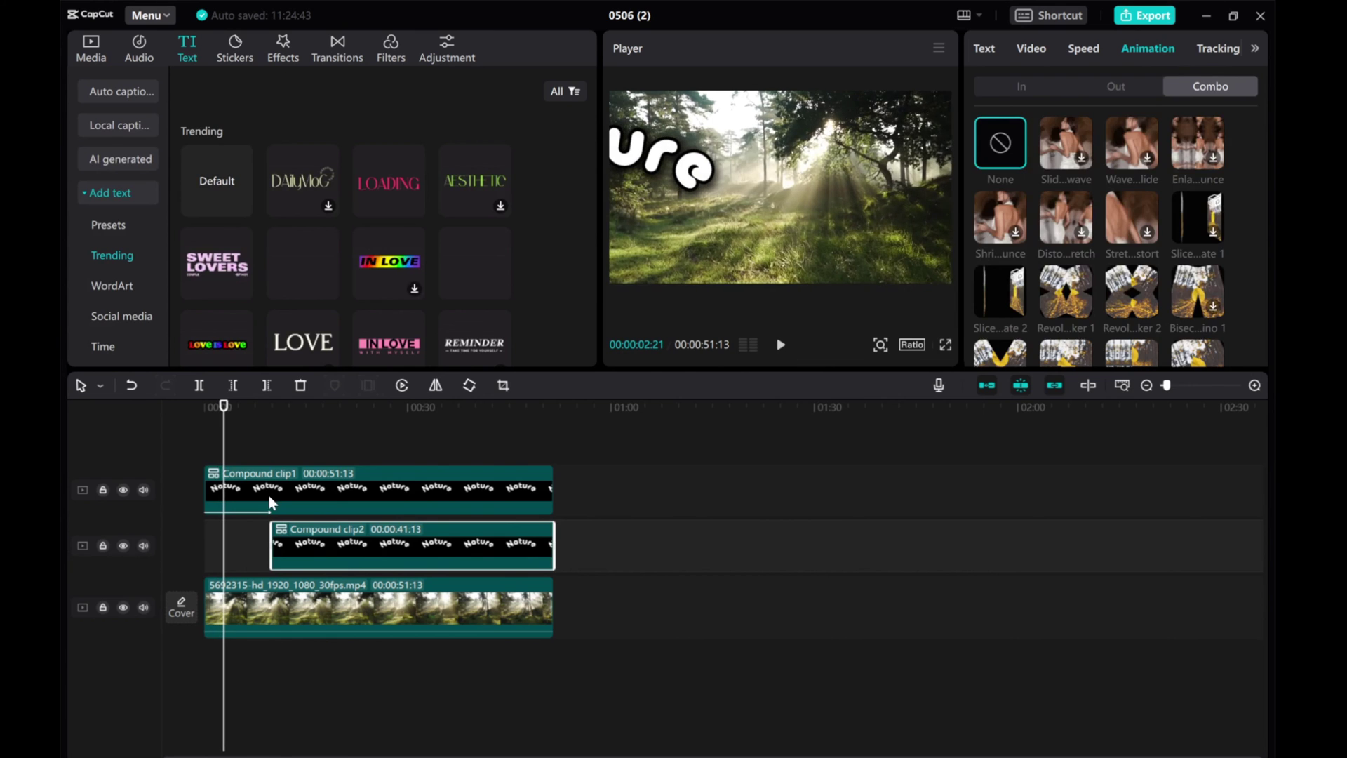
Set the original text's Slide Right animation to 4.9 s and play the titles back from the beginning
left_click(284, 488)
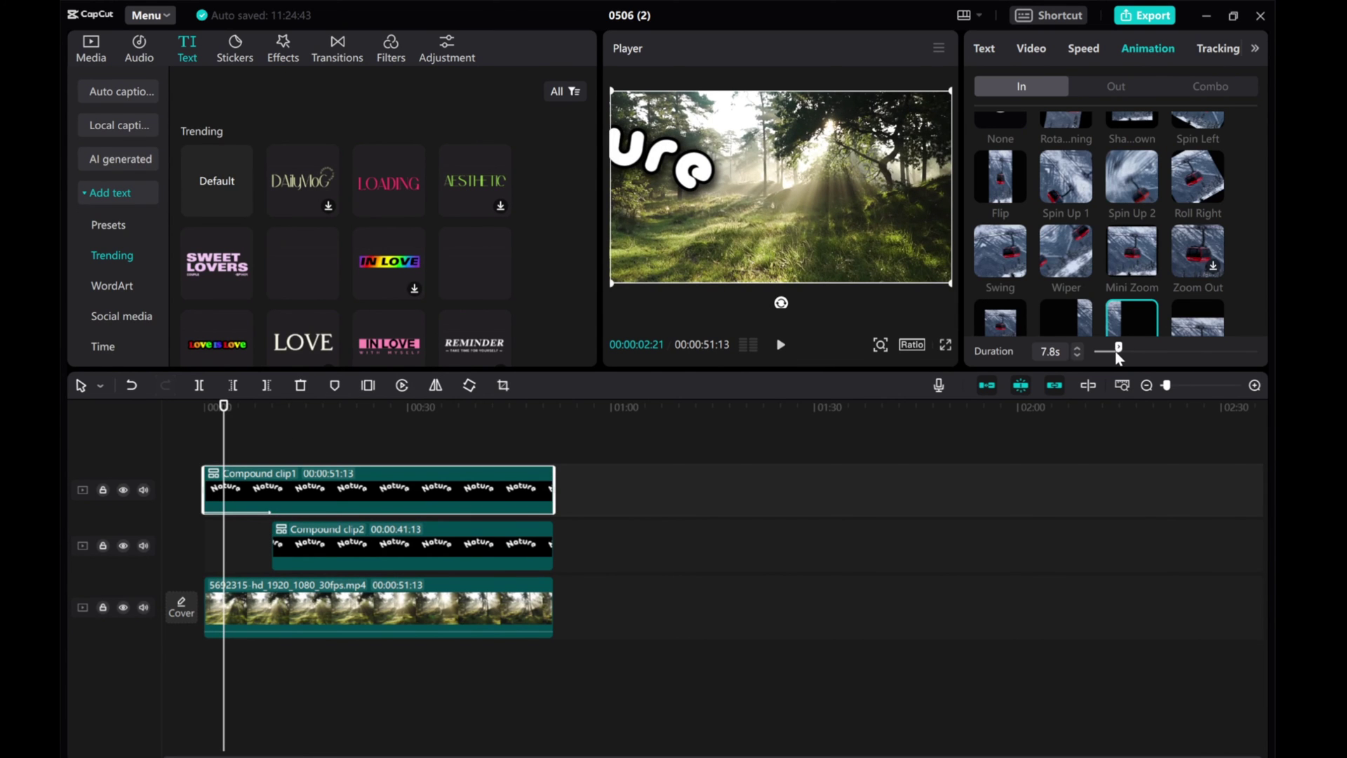
left_click(781, 345)
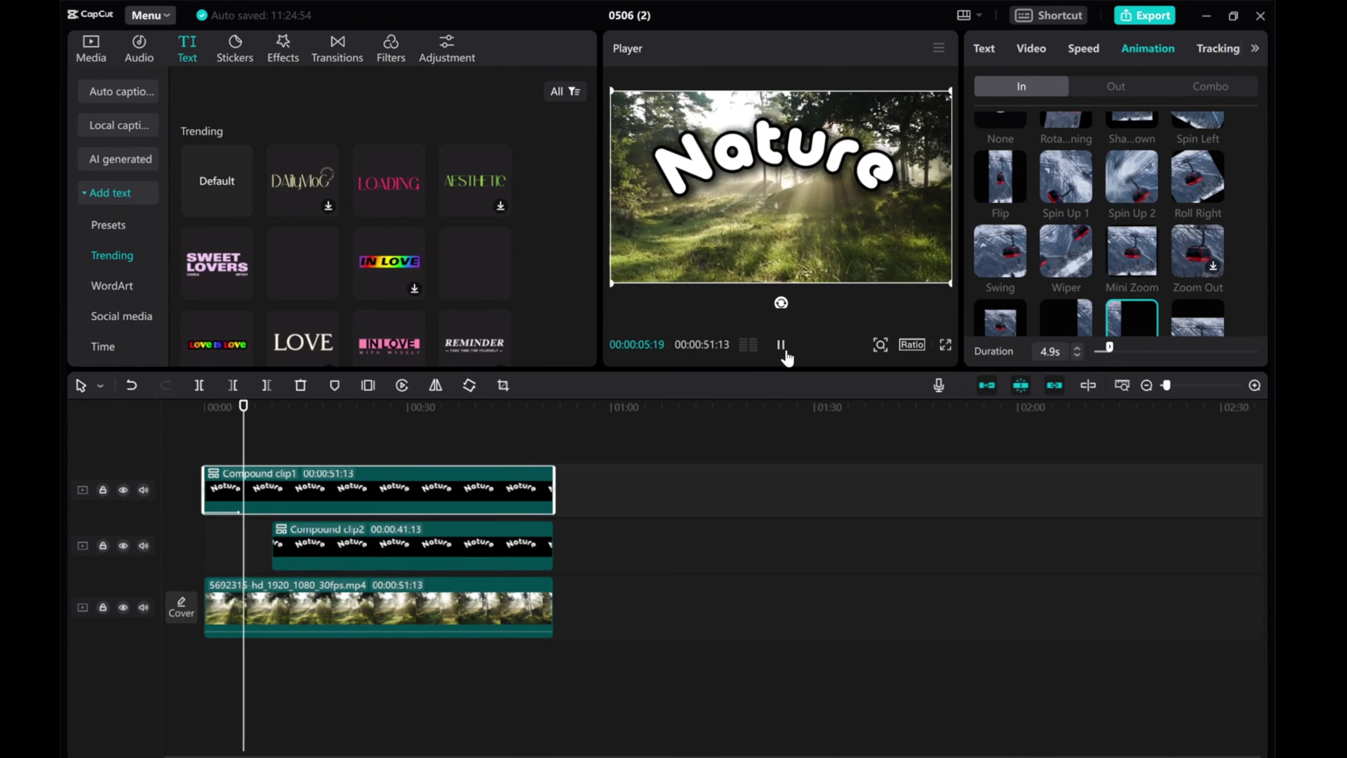
left_click(782, 346)
left_click(177, 441)
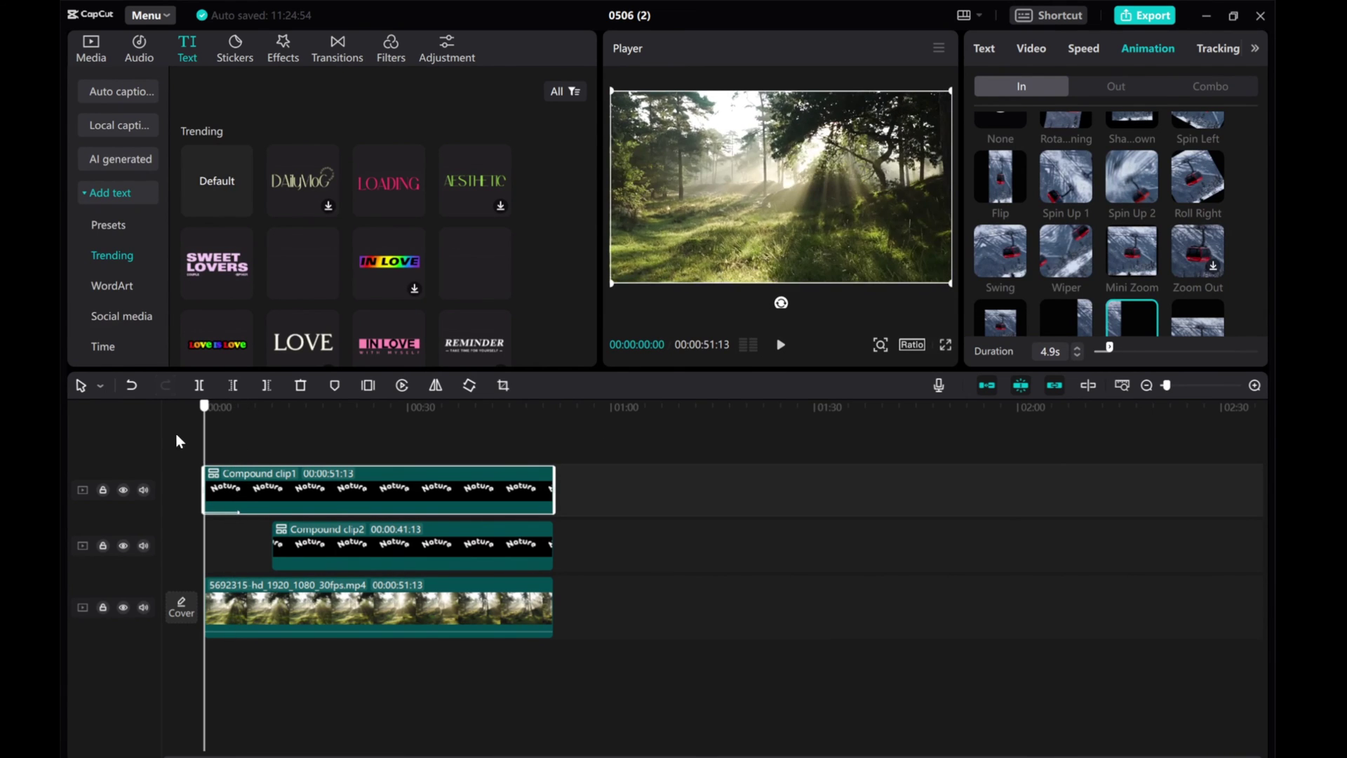
left_click(781, 346)
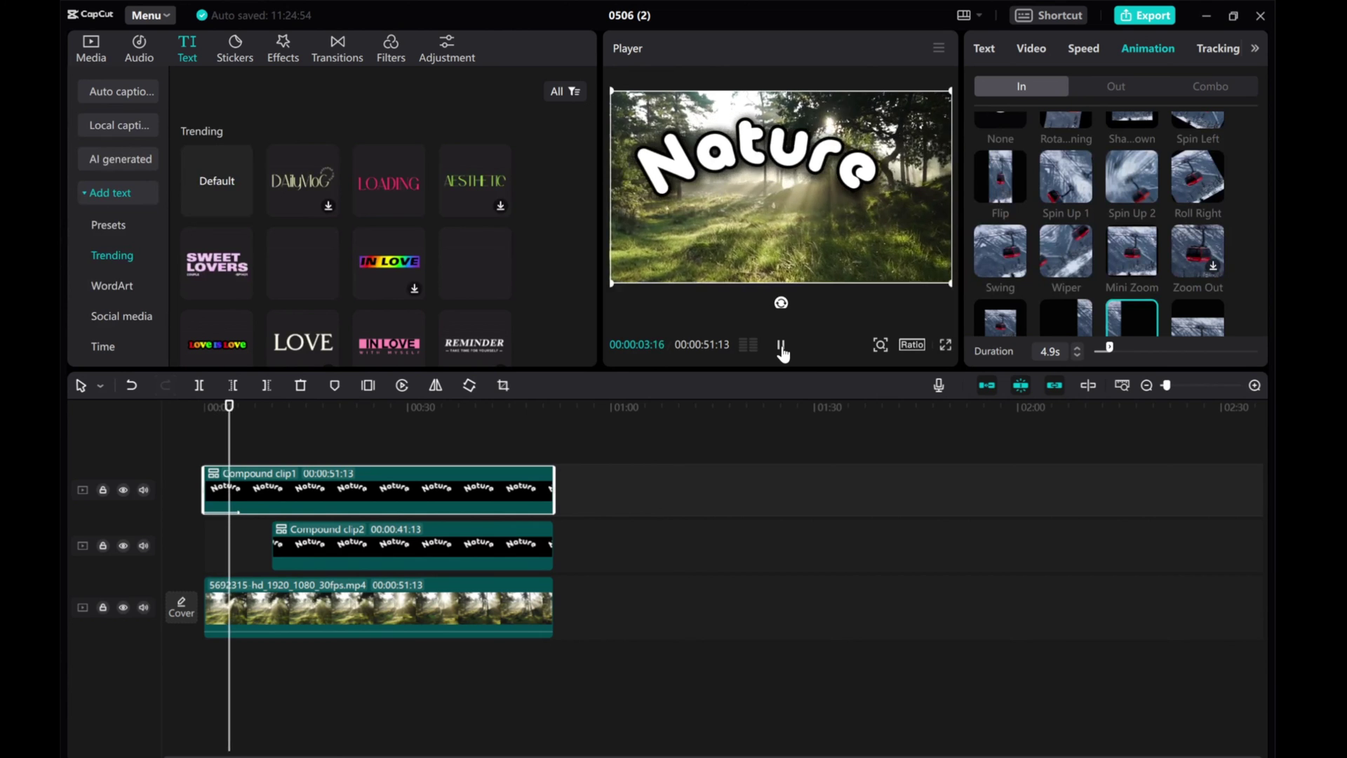
left_click(781, 346)
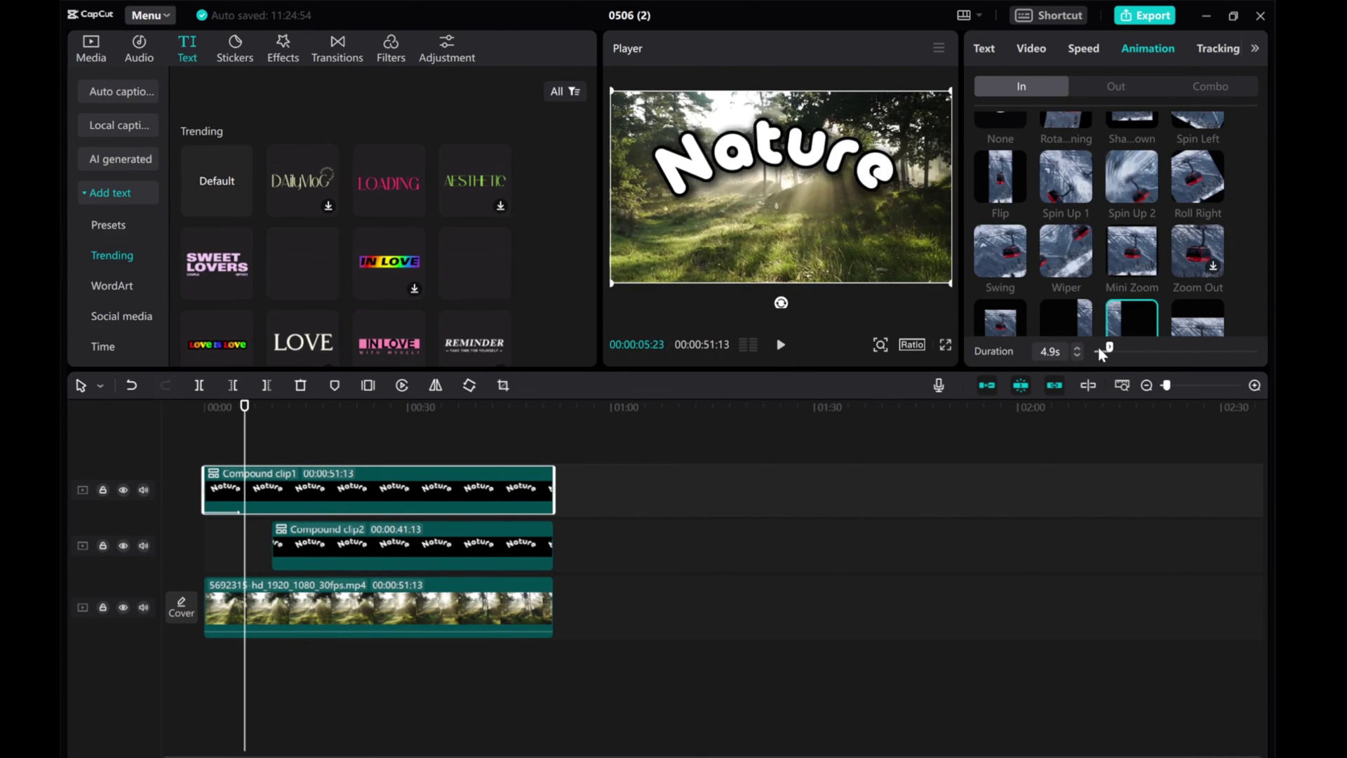
Shorten the original text's Slide Right animation to 4.2 s and move the reflection clip to start where that animation ends
left_click_drag(1102, 350, 1099, 351)
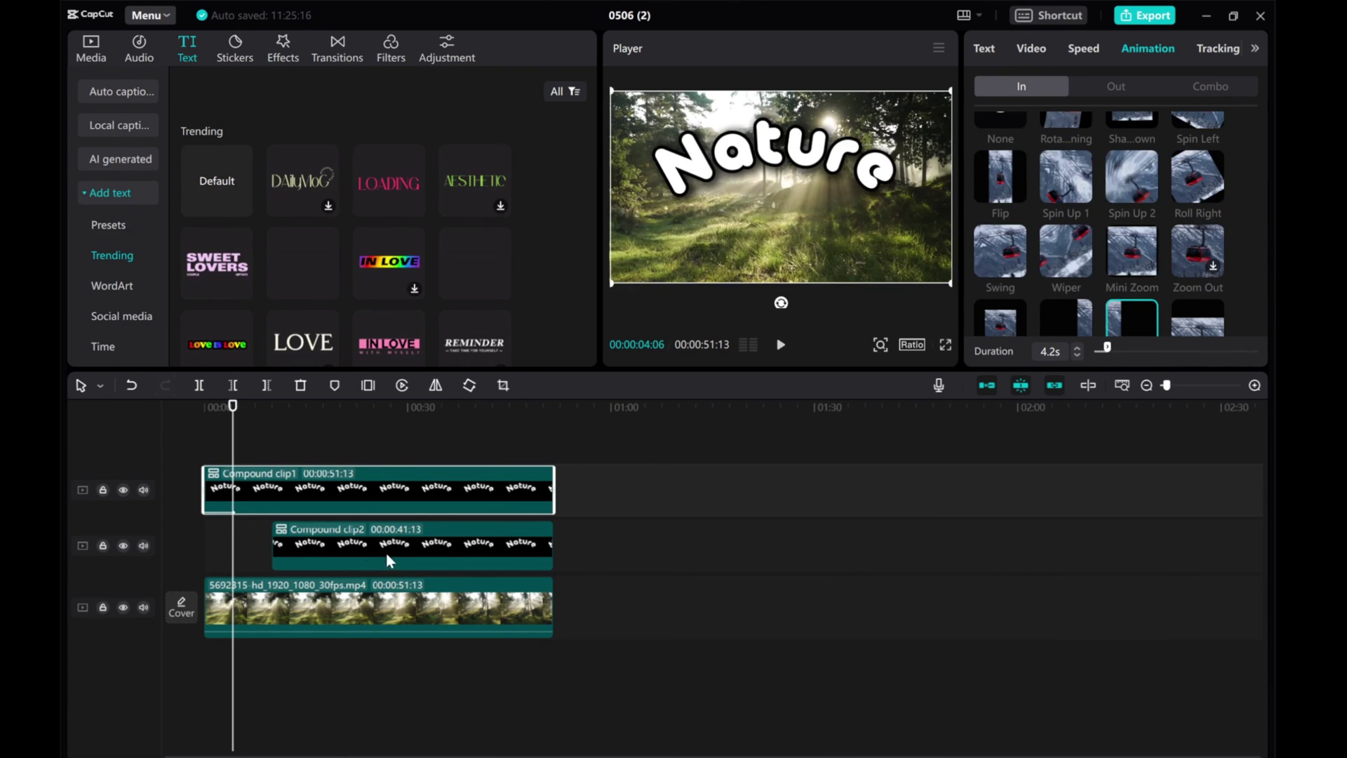
left_click_drag(386, 553, 289, 543)
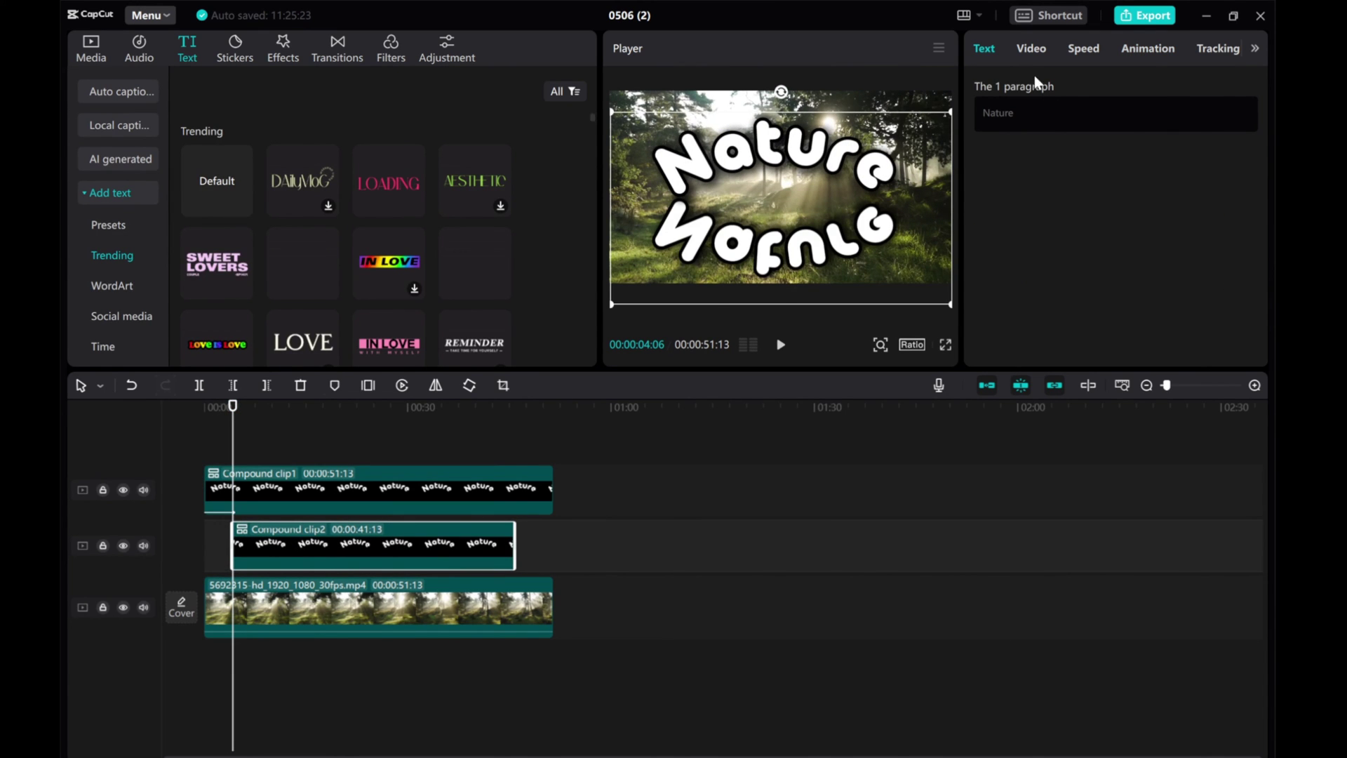
Apply the "Sha...own" entrance animation to the reflection clip with a duration of 5.5 s and preview the titles from the beginning
left_click(1151, 49)
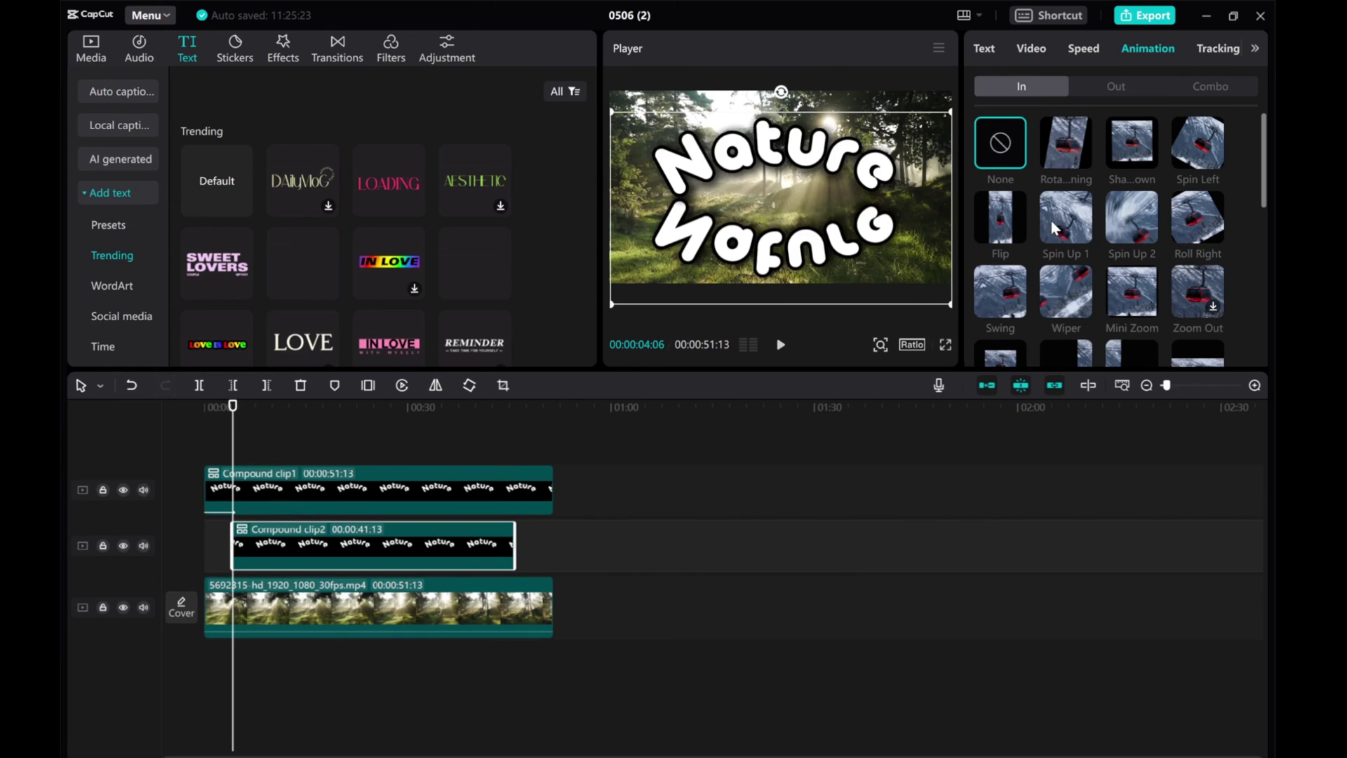
left_click(1127, 147)
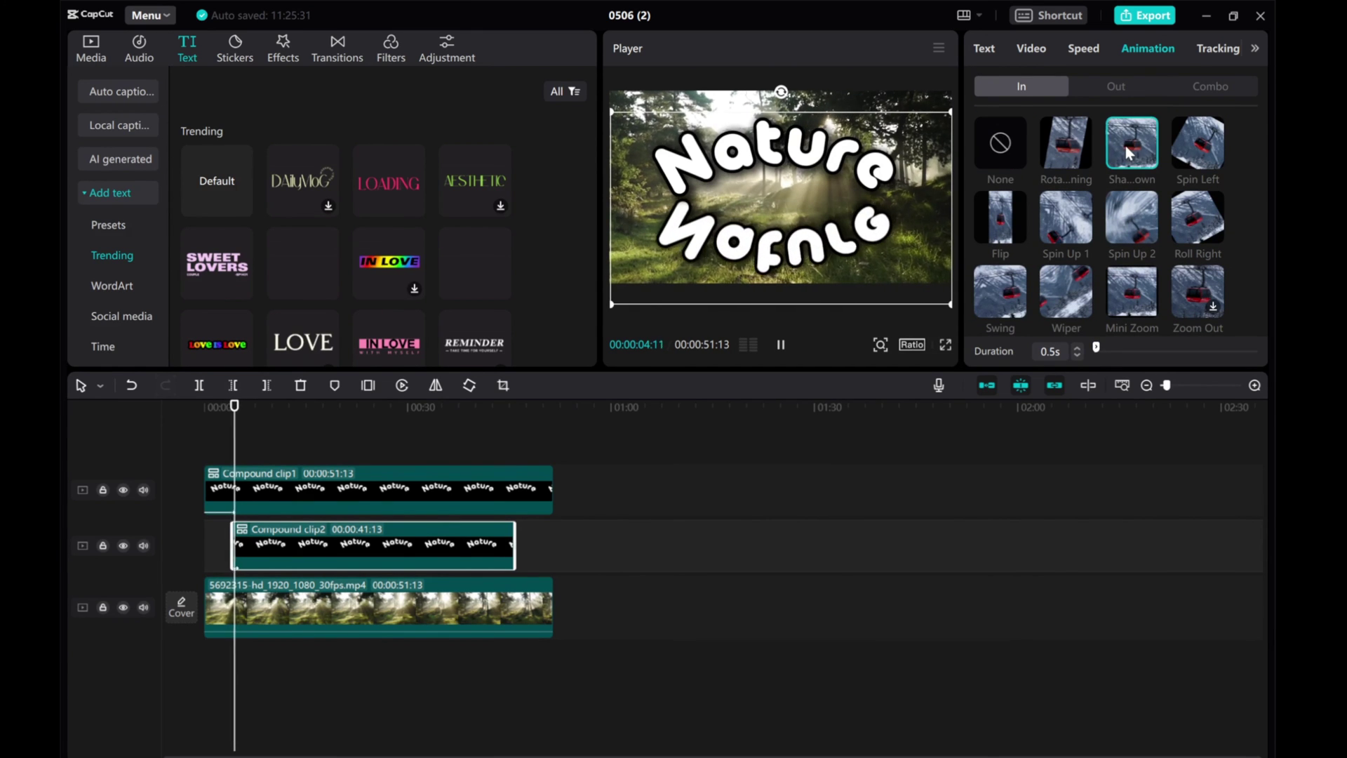
left_click(1062, 154)
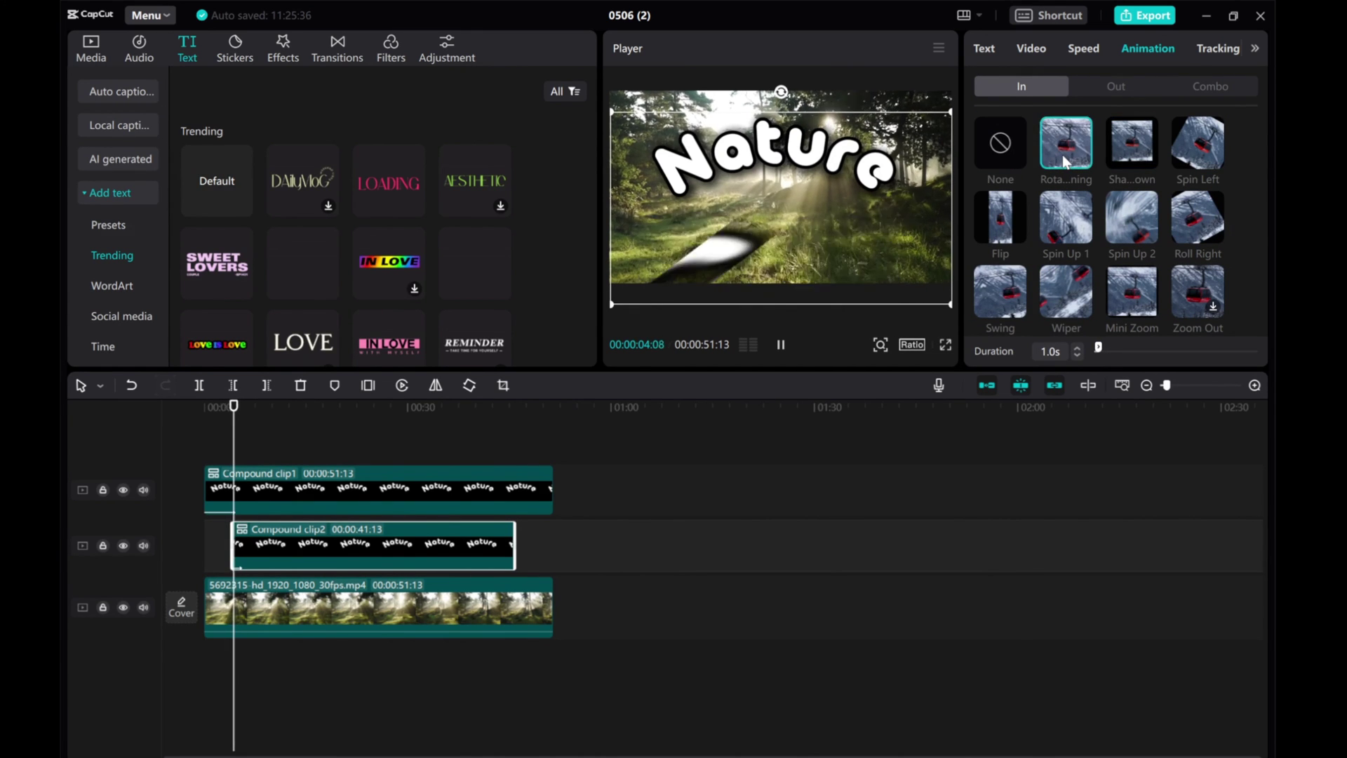
left_click(1109, 153)
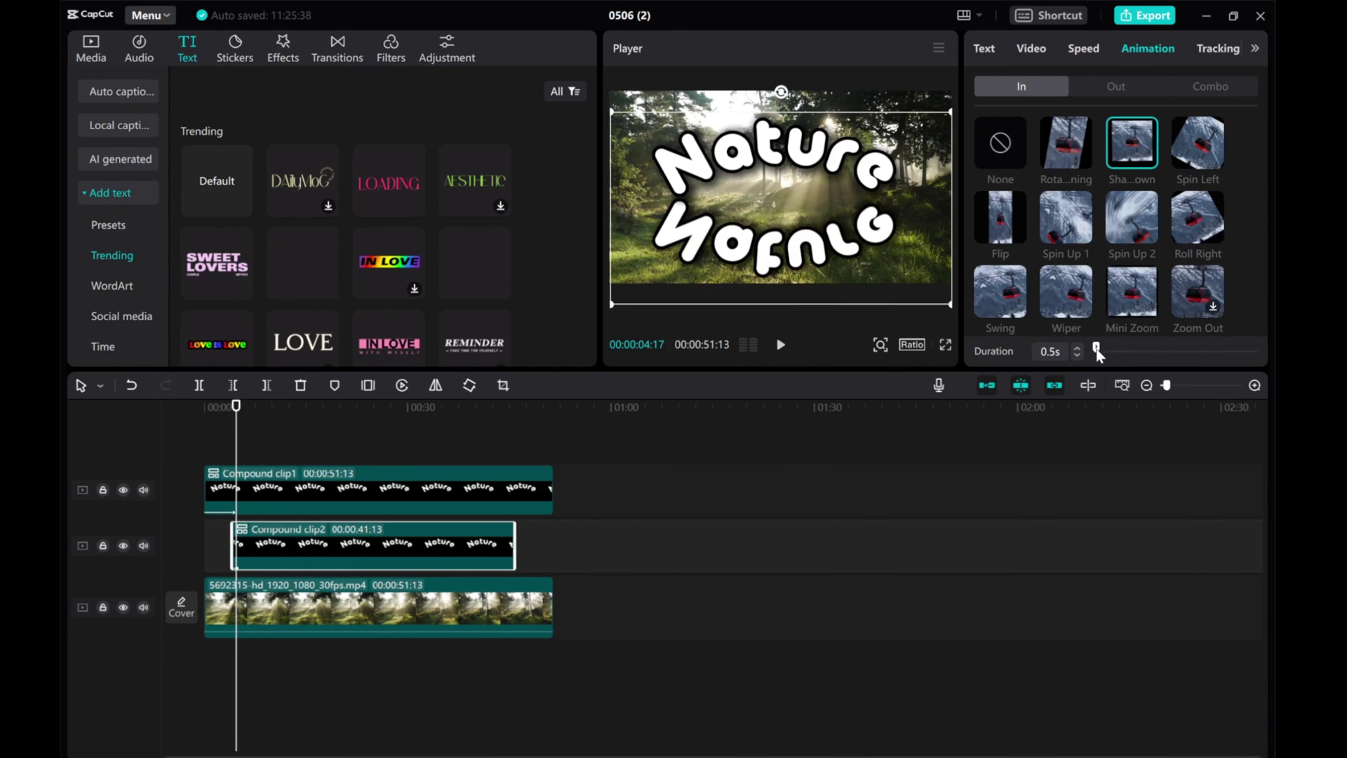
left_click_drag(1097, 349, 1116, 348)
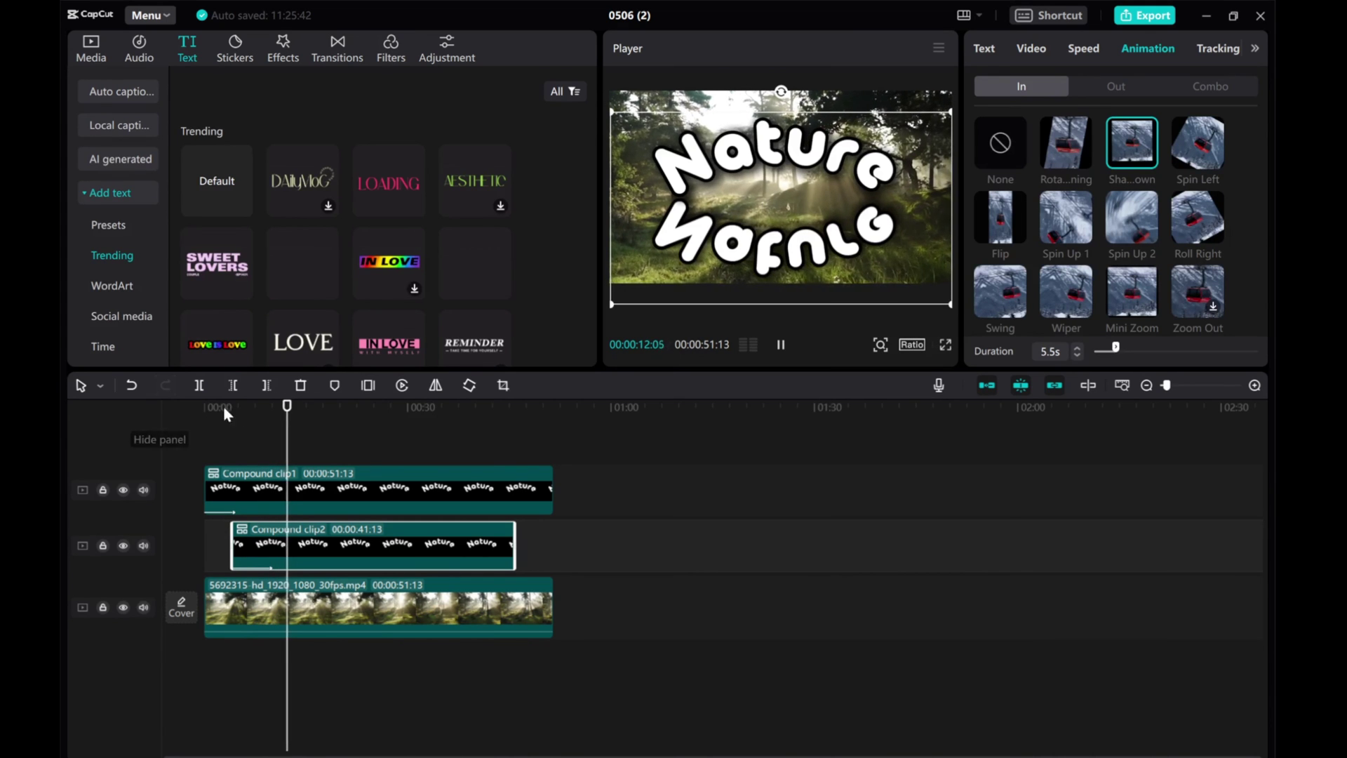
key("Home")
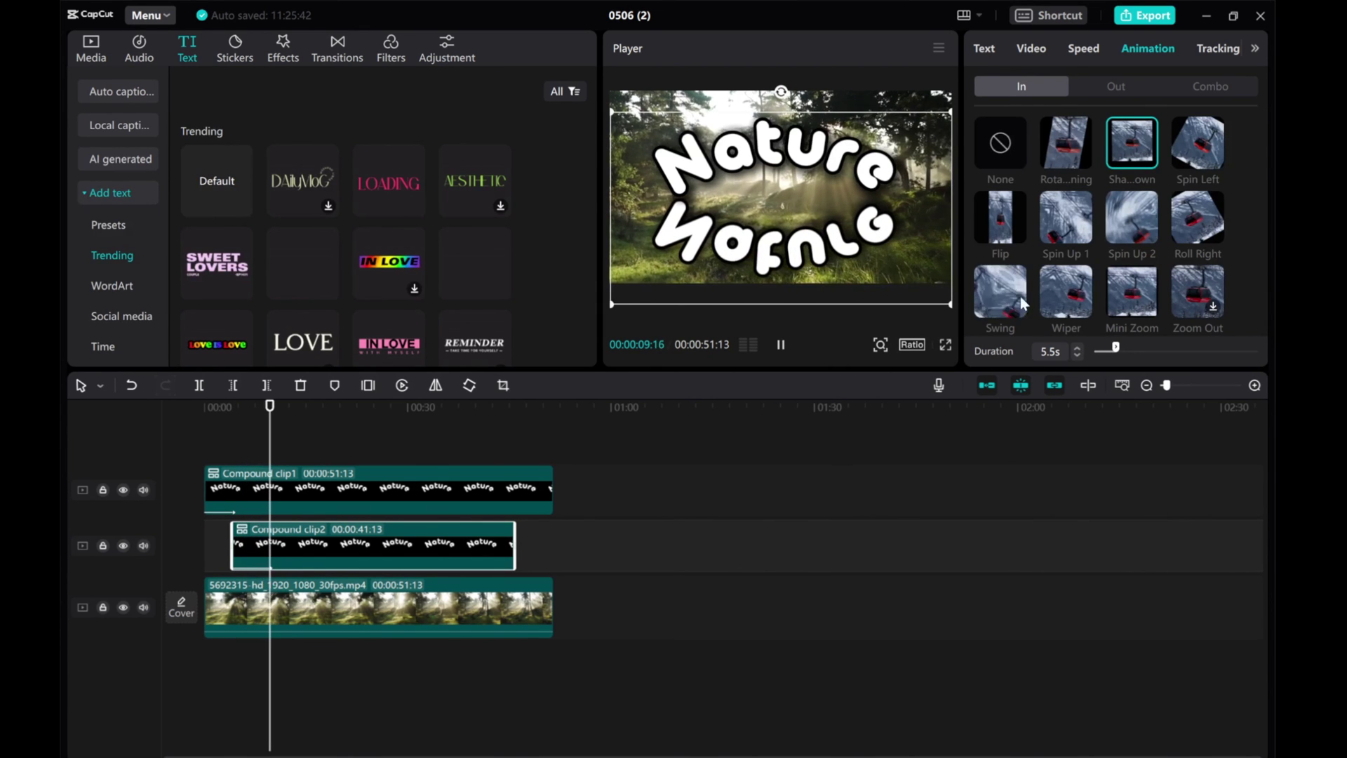
Try the Slide Down and Rotate entrance animations on the reflection clip and preview the result from the beginning
scroll(1143, 158, "down", 2)
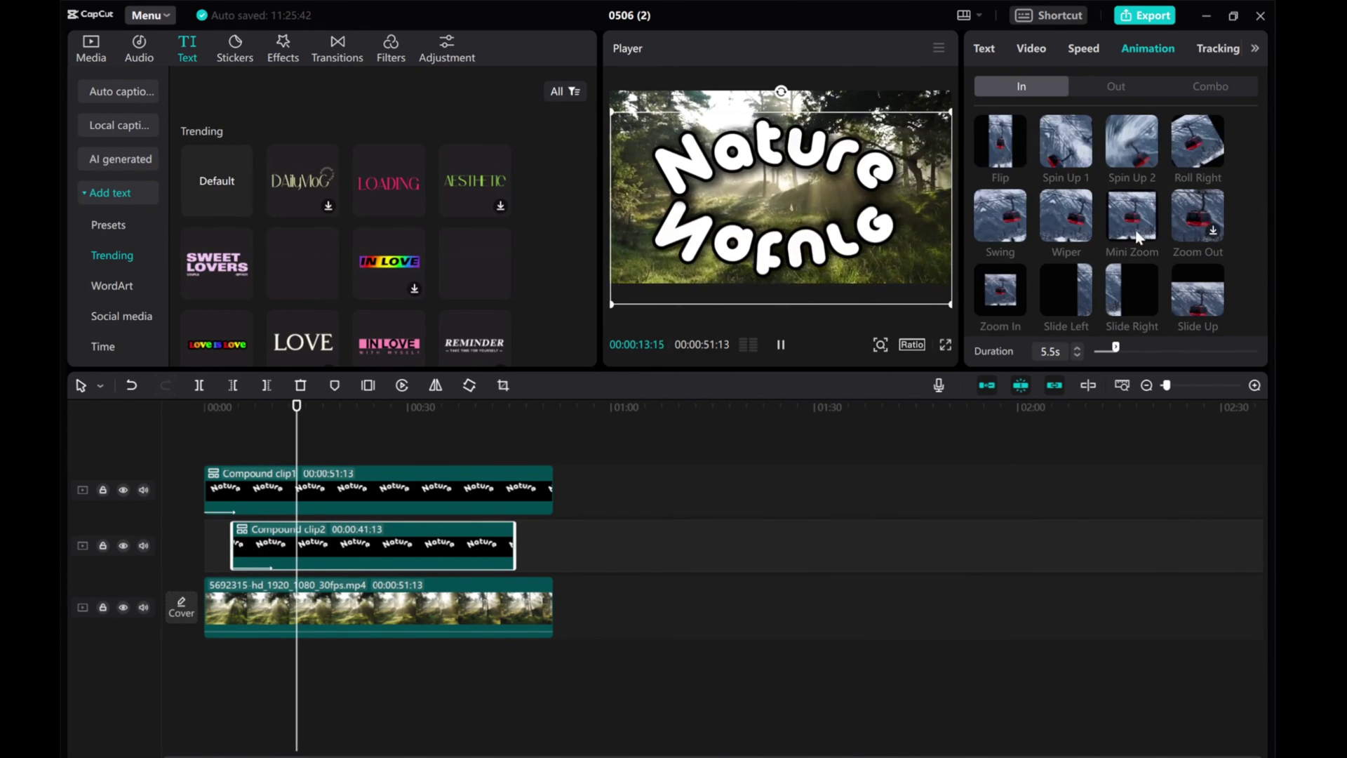
scroll(1137, 224, "down", 4)
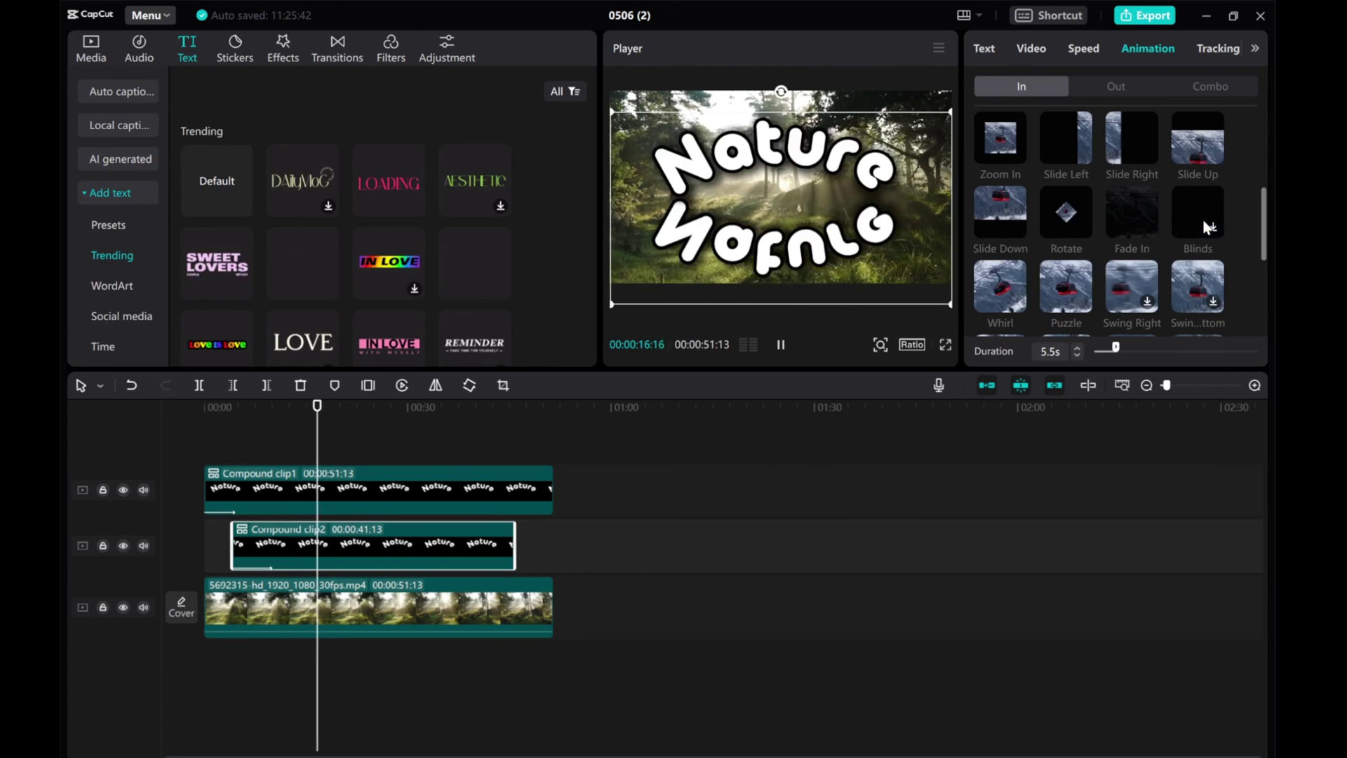
left_click(1002, 210)
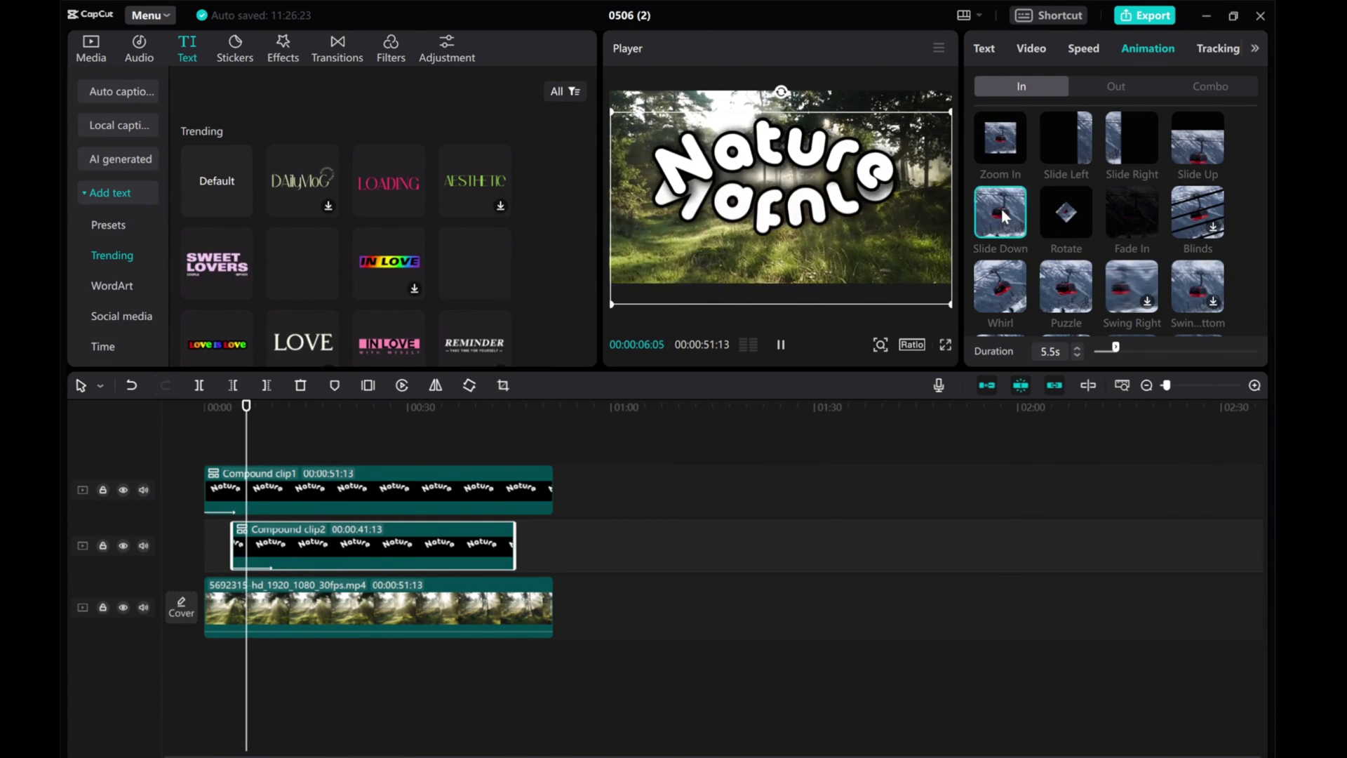
left_click(1064, 209)
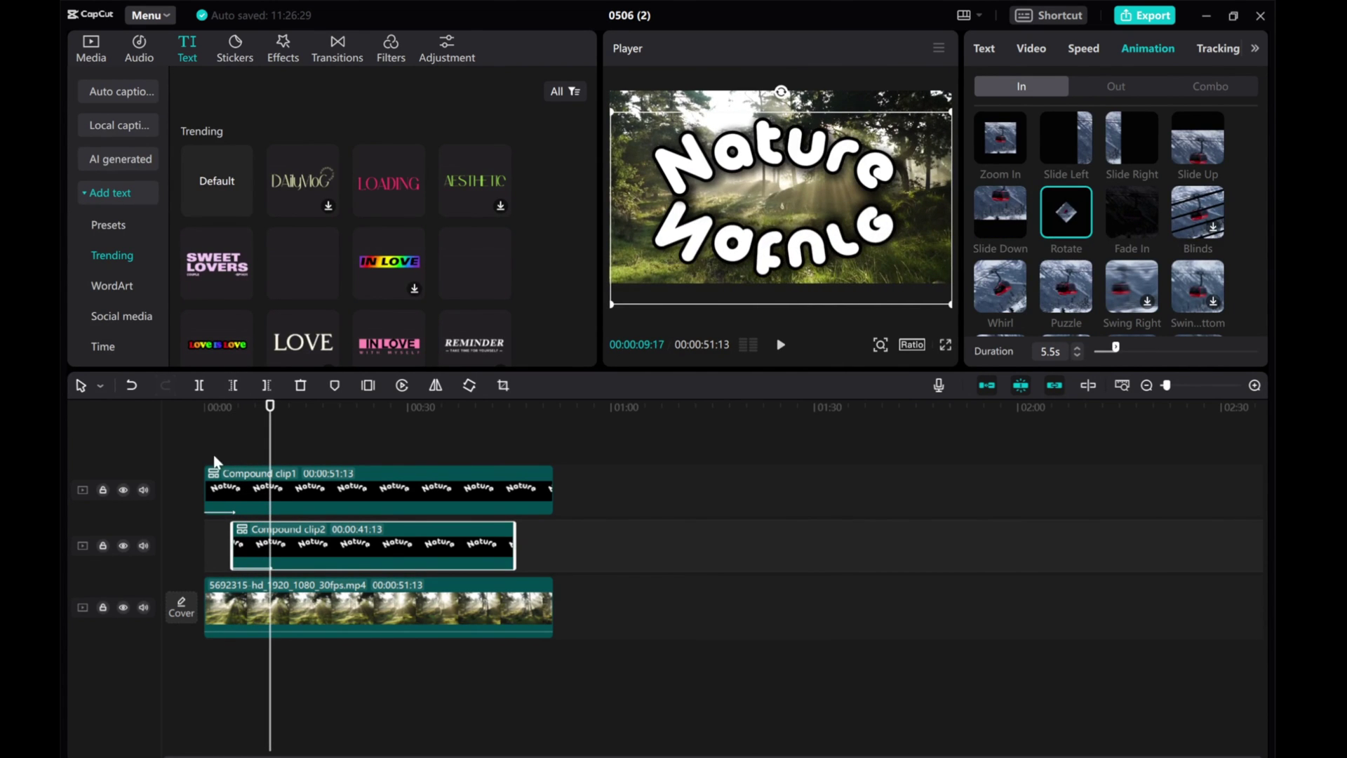
key("Home")
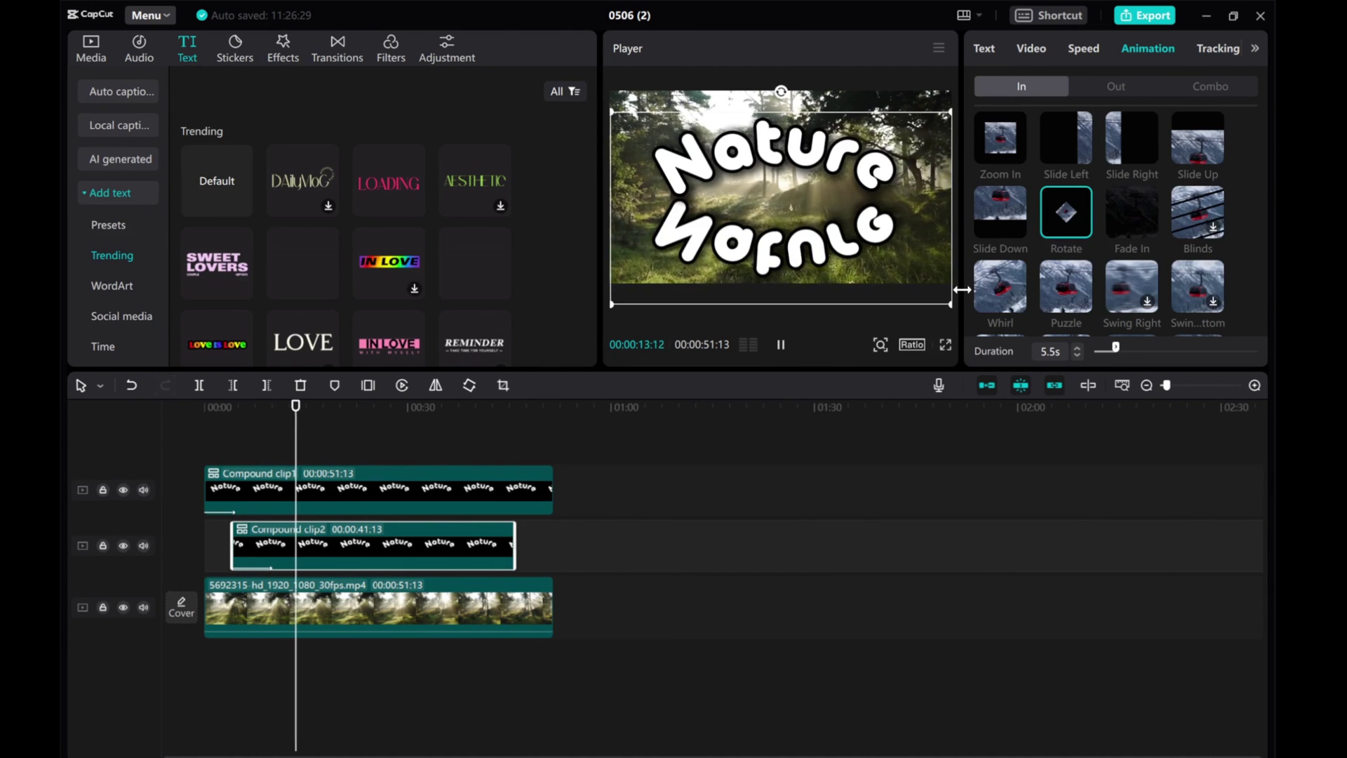
Reapply the "Sha...own" entrance animation to the reflection clip and play the titles from the reflection's start
scroll(1132, 211, "up", 3)
left_click(1133, 157)
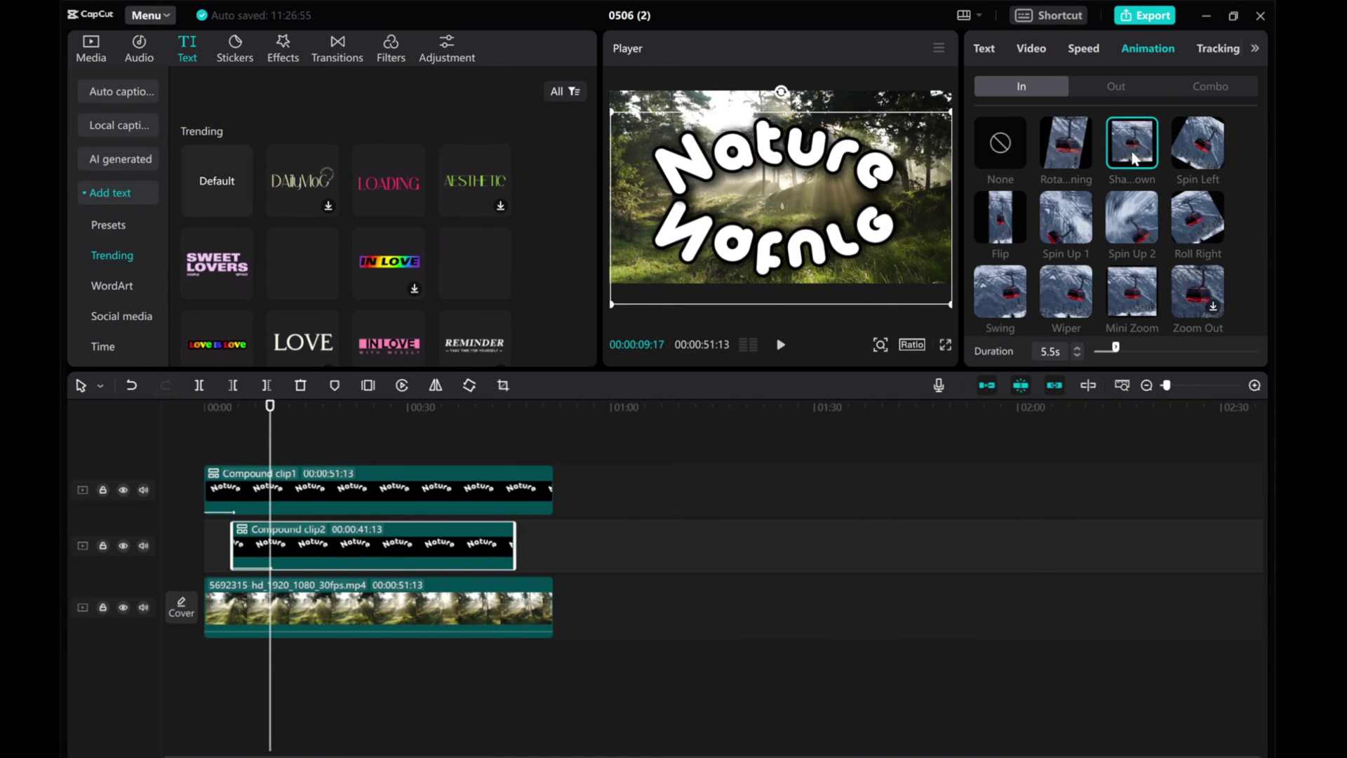
left_click(1132, 157)
left_click_drag(282, 440, 231, 442)
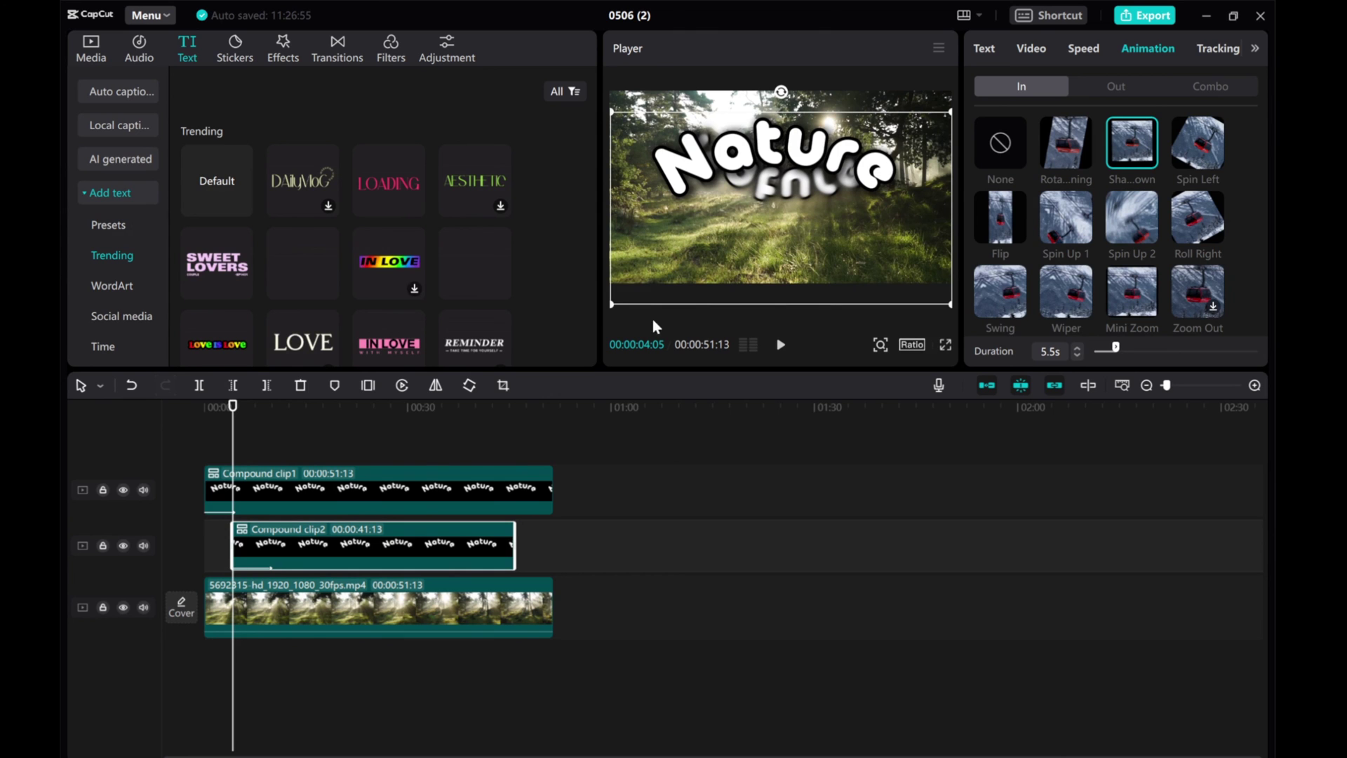
left_click(780, 344)
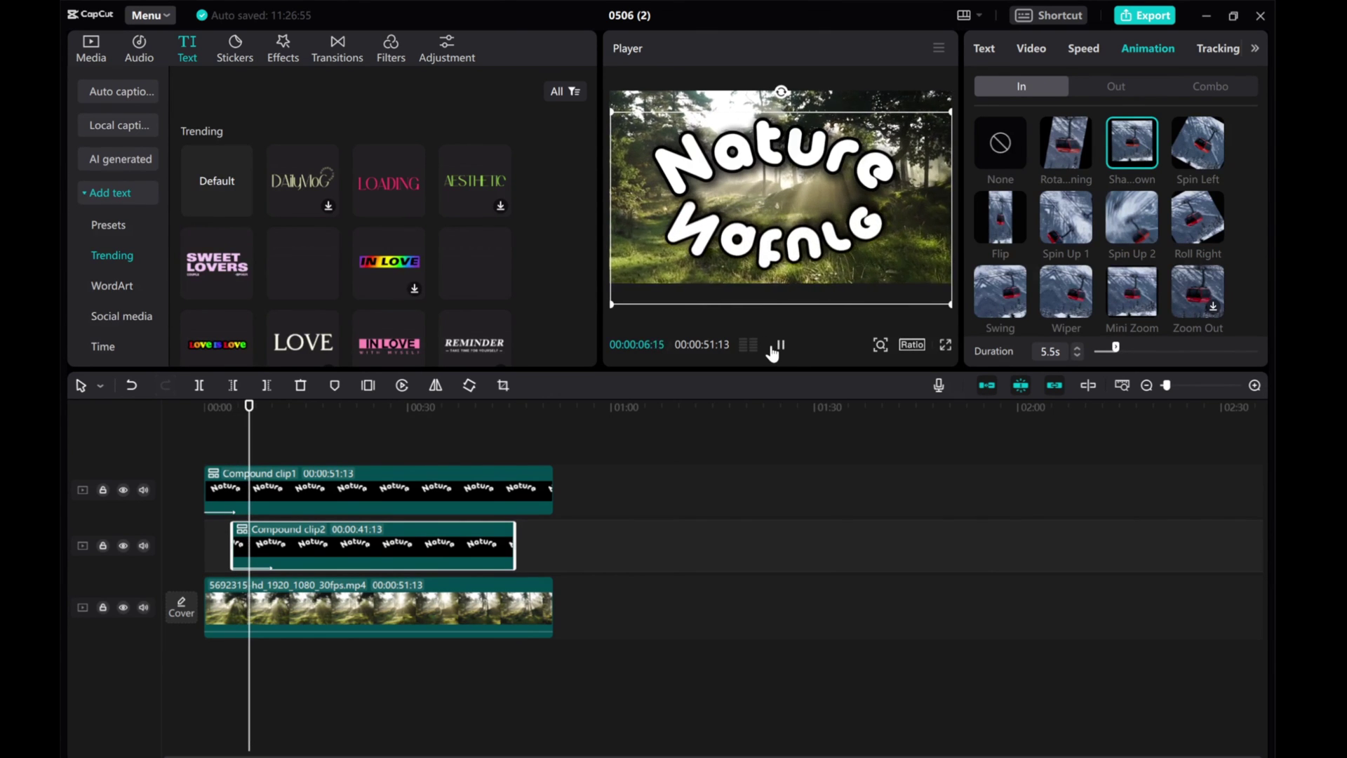
scroll(1081, 272, "down", 2)
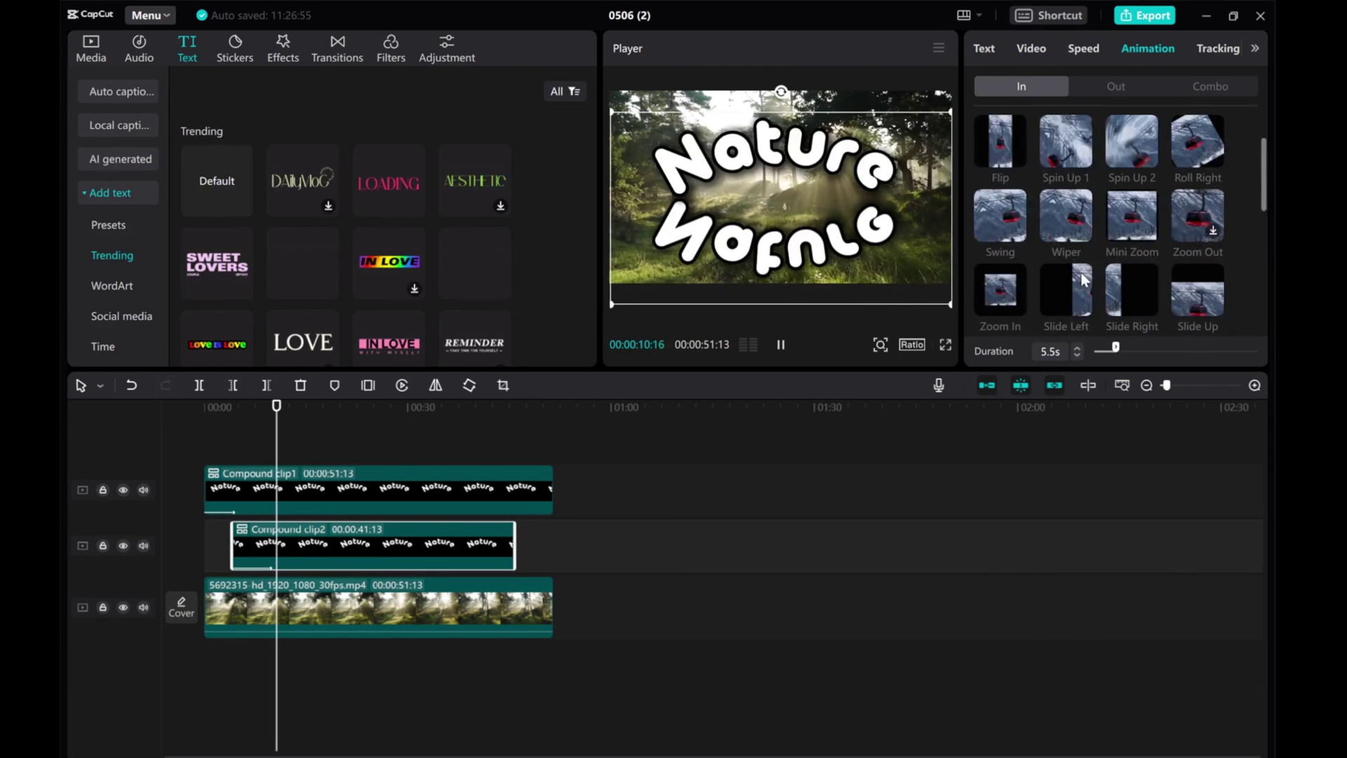